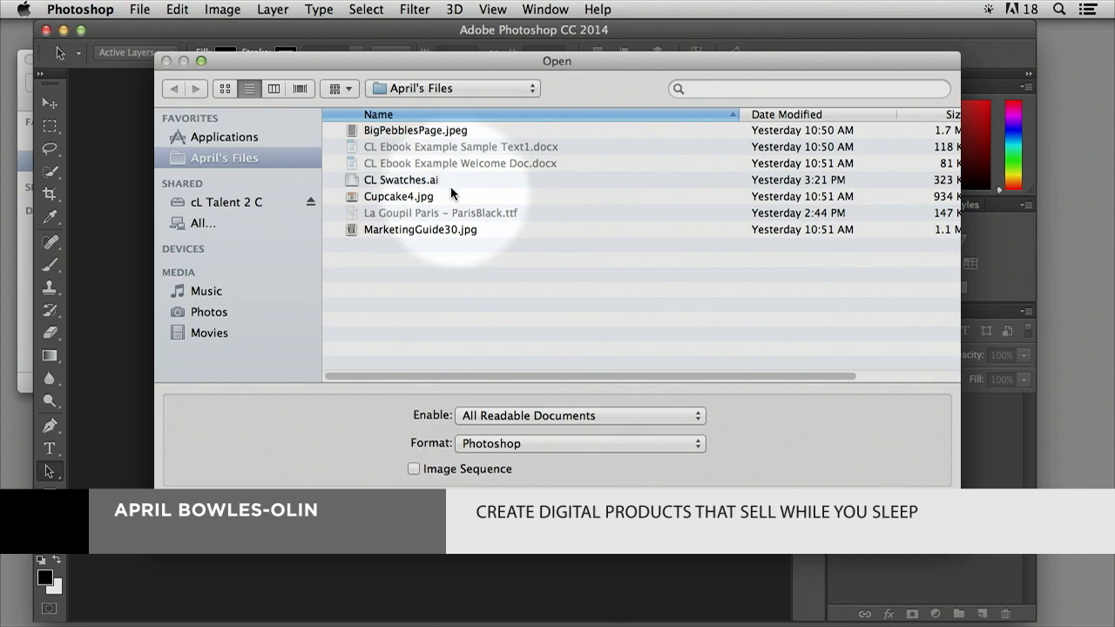
Open the image file BigPebblesPage.jpeg
click(419, 132)
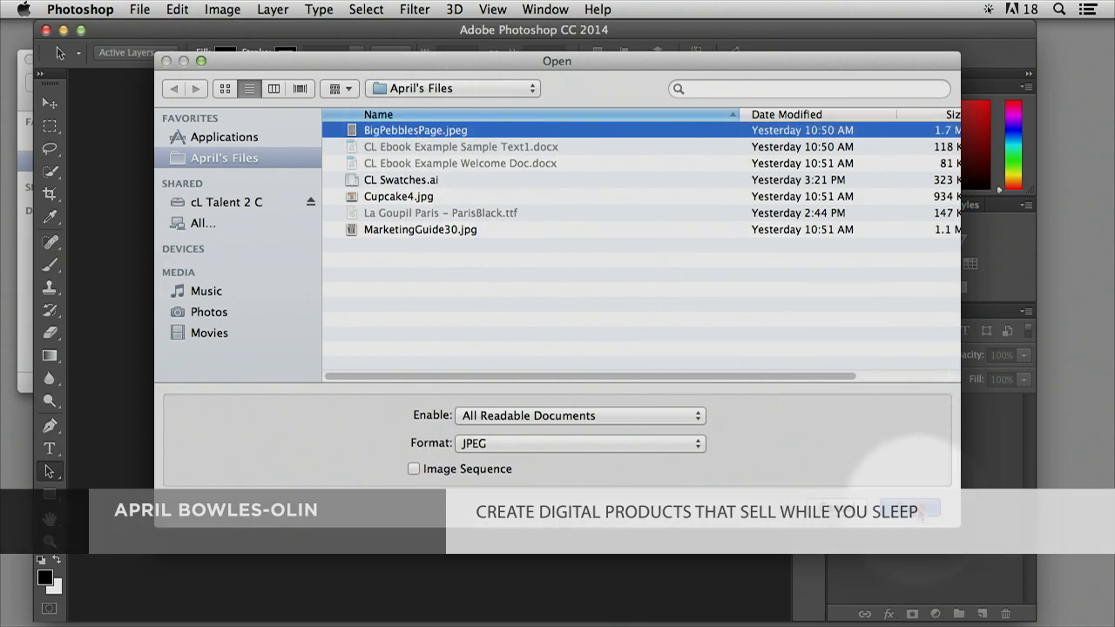
click(921, 514)
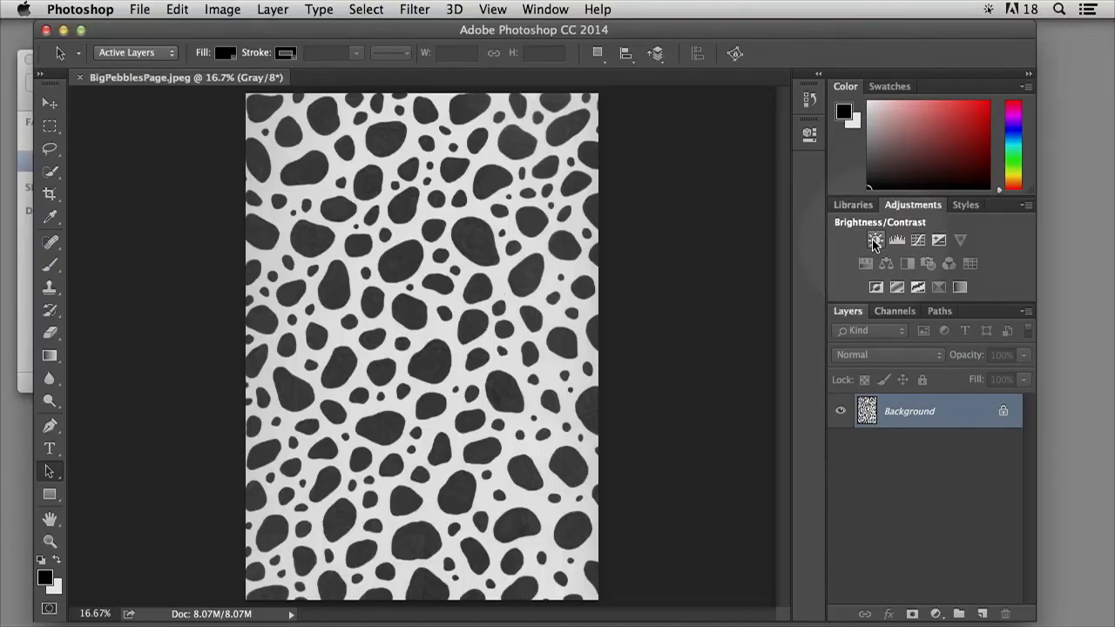
Add a Brightness/Contrast adjustment layer above the pebble image and raise its contrast to 100
click(547, 10)
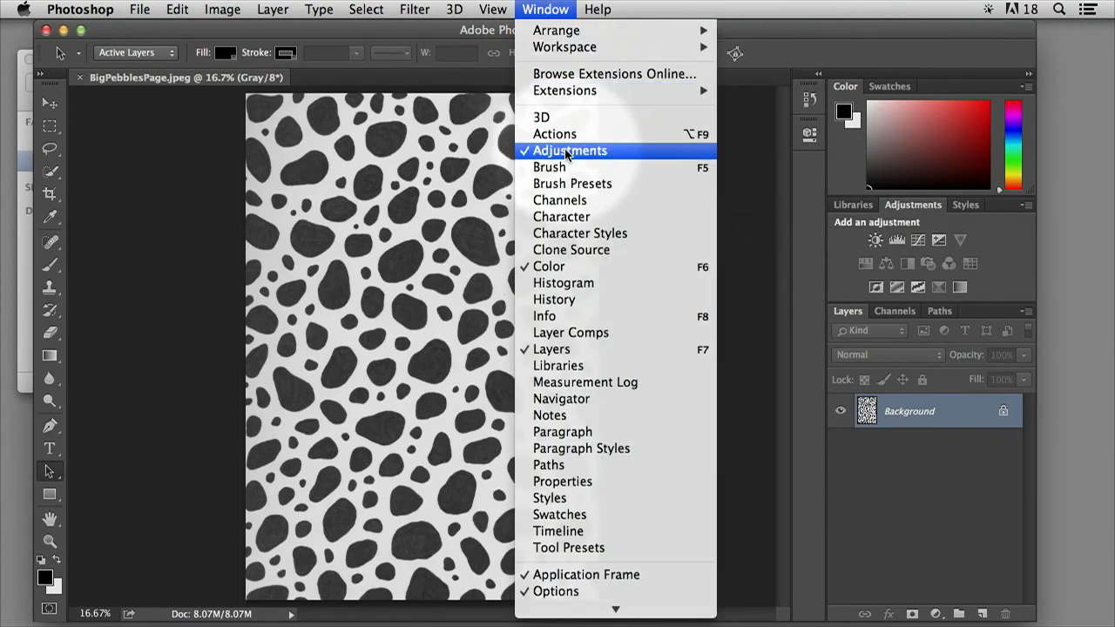
click(925, 205)
click(875, 240)
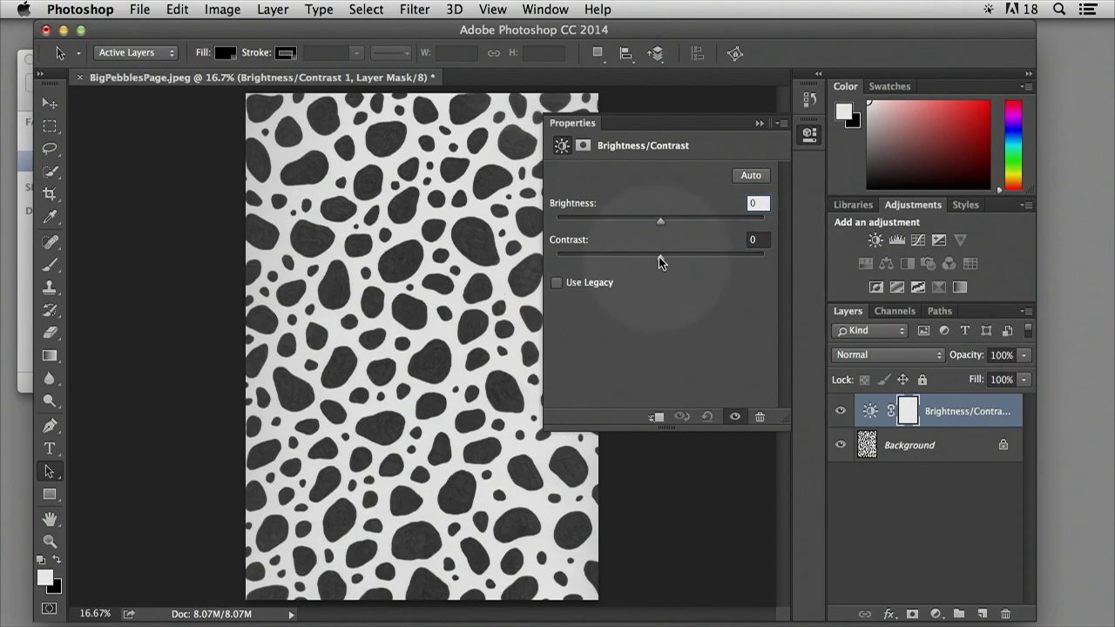
drag(661, 260, 769, 257)
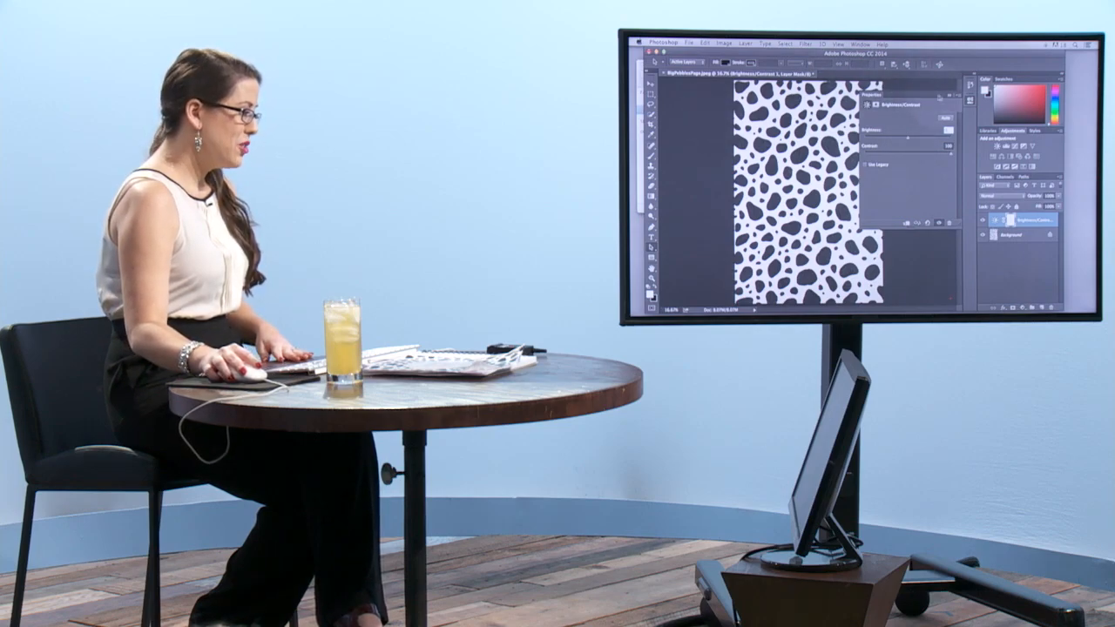
click(949, 95)
Save a JPEG copy of the adjusted image as BigPebblesPageCOVER.jpg with Maximum quality (10) and the Baseline Standard format
click(688, 43)
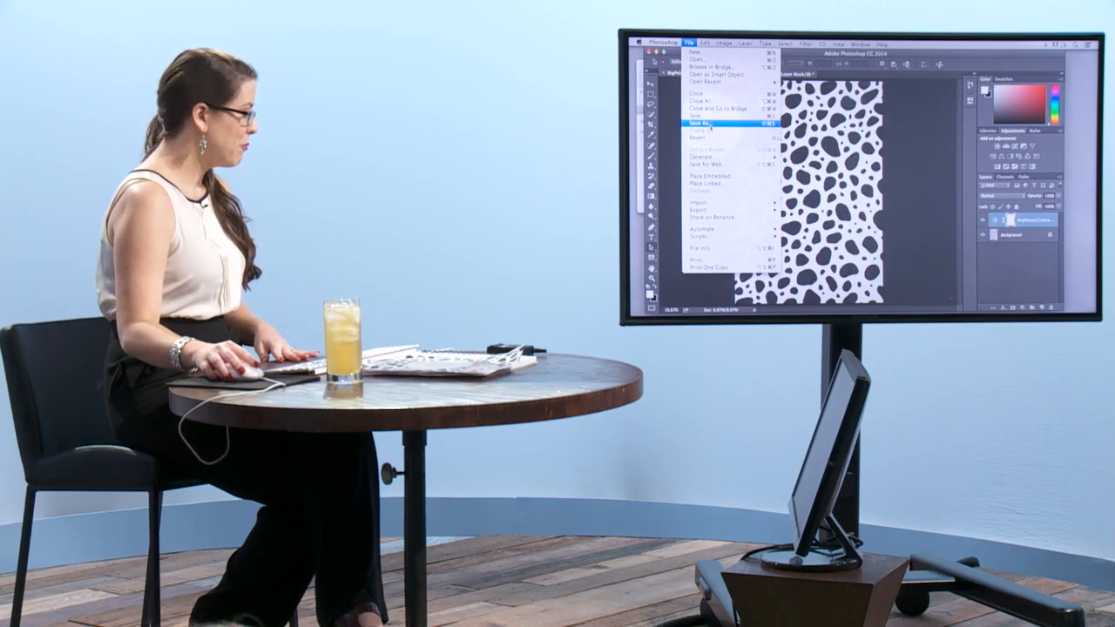
click(710, 125)
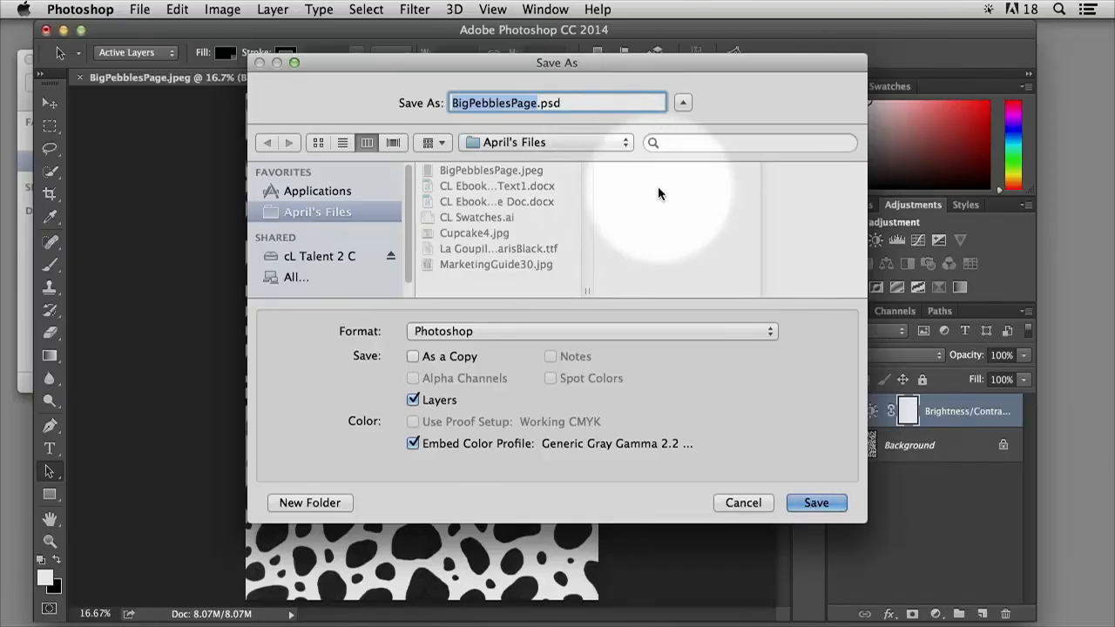
click(618, 332)
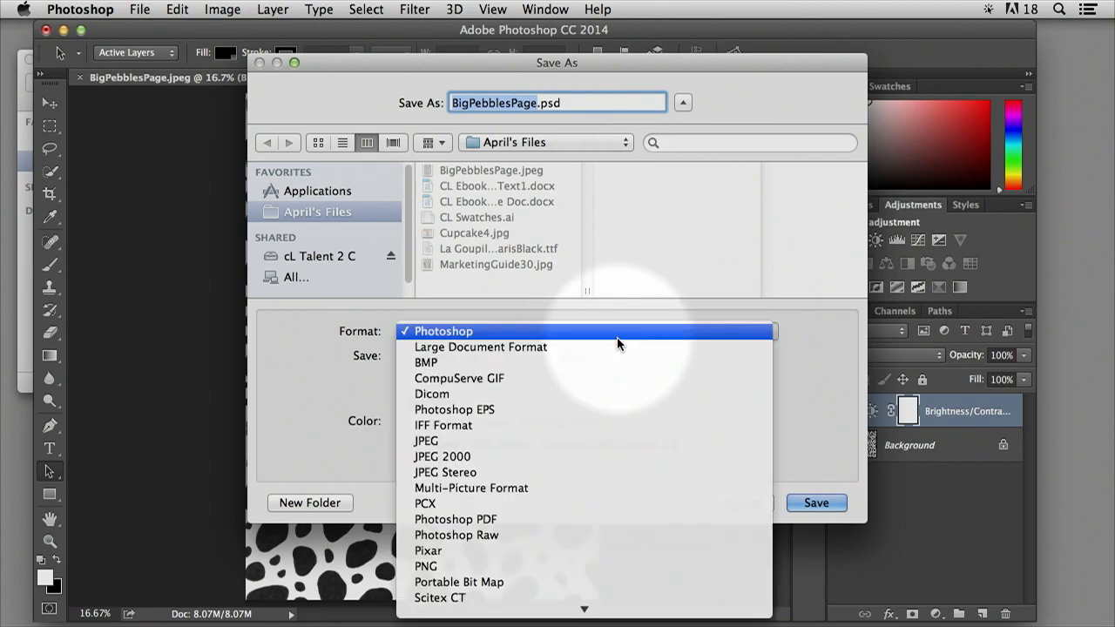
click(599, 441)
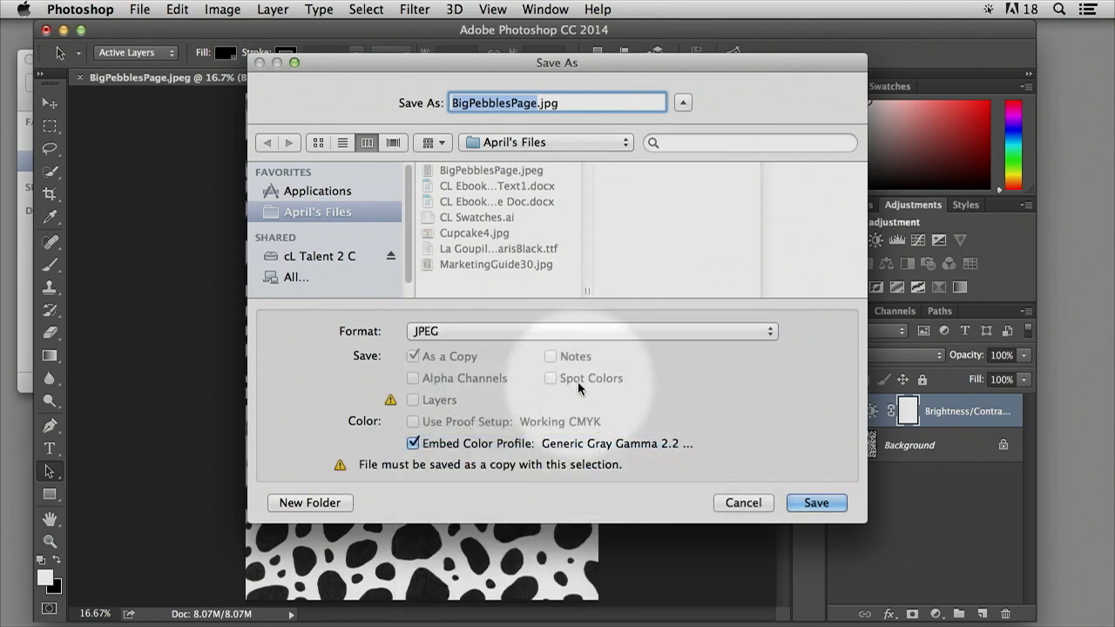
click(533, 103)
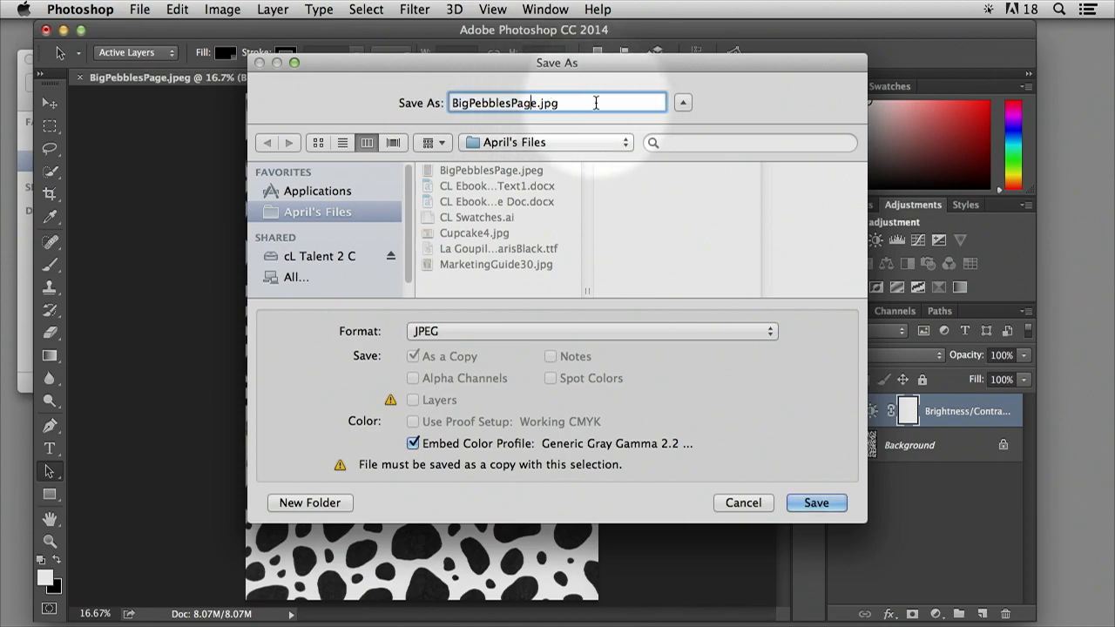
text(CO)
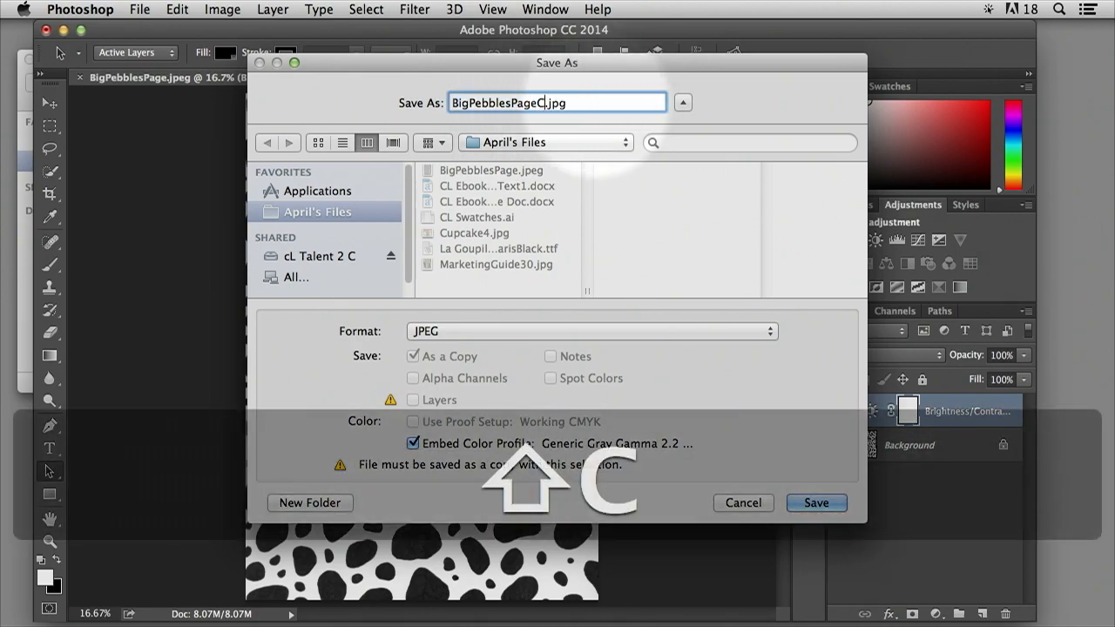
text(VER)
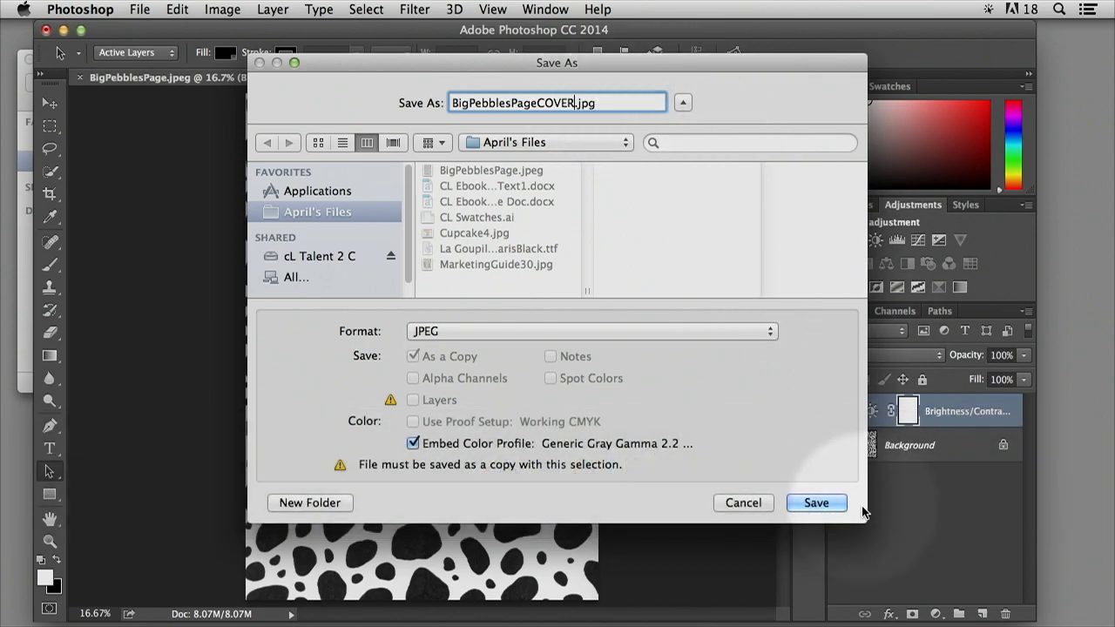
click(816, 503)
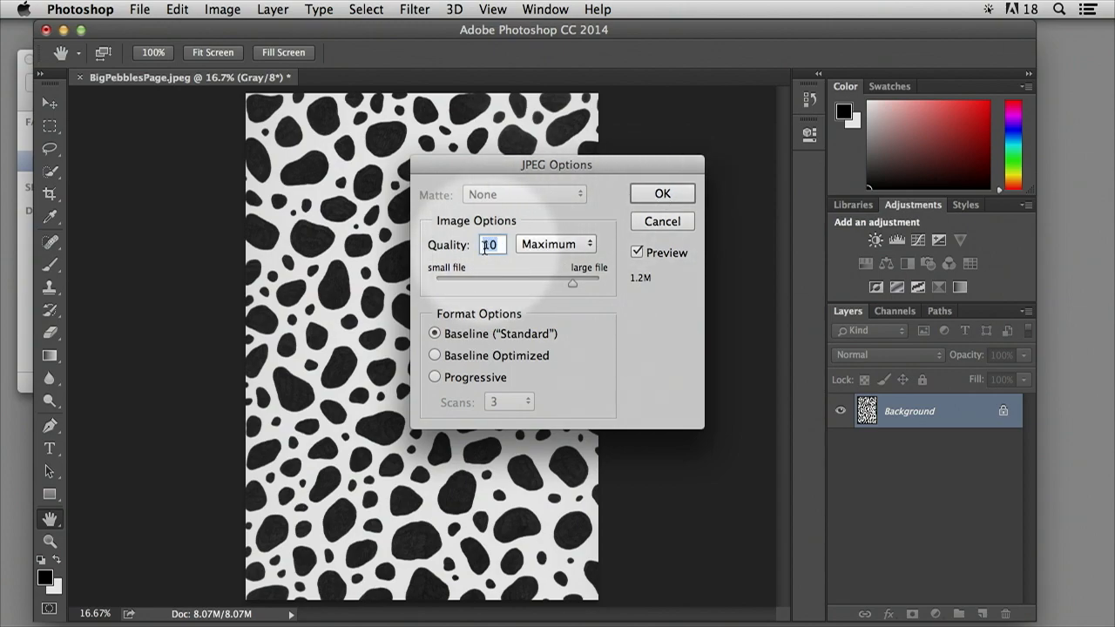
click(662, 195)
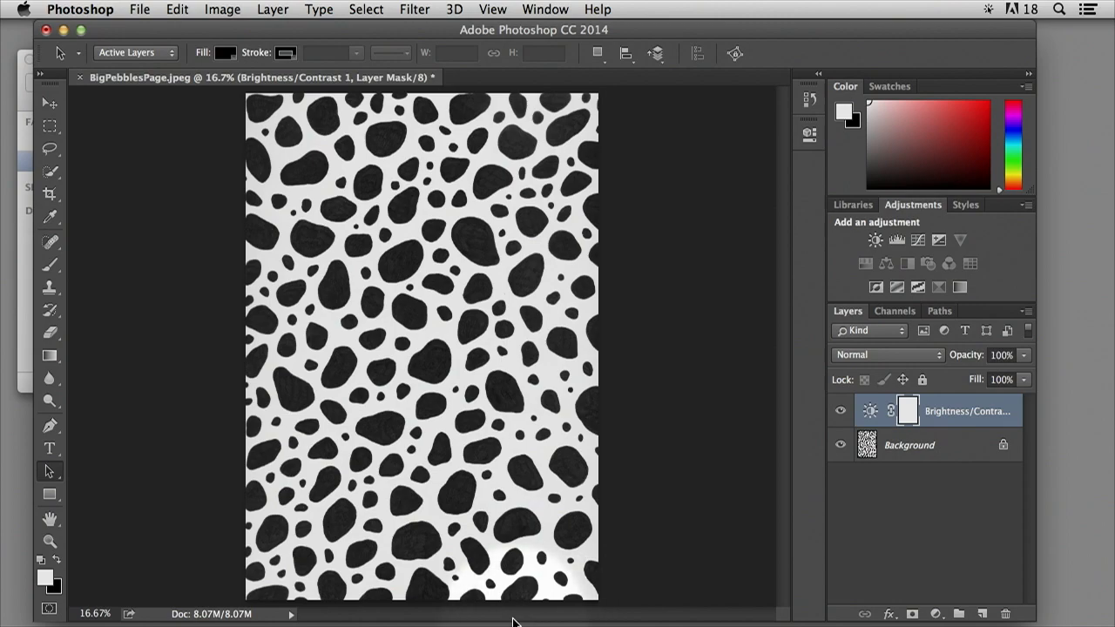
Switch to Illustrator, move the floating Align panel out of the way, and open BigPebblesPageCOVER.jpg
mouse_move(470, 605)
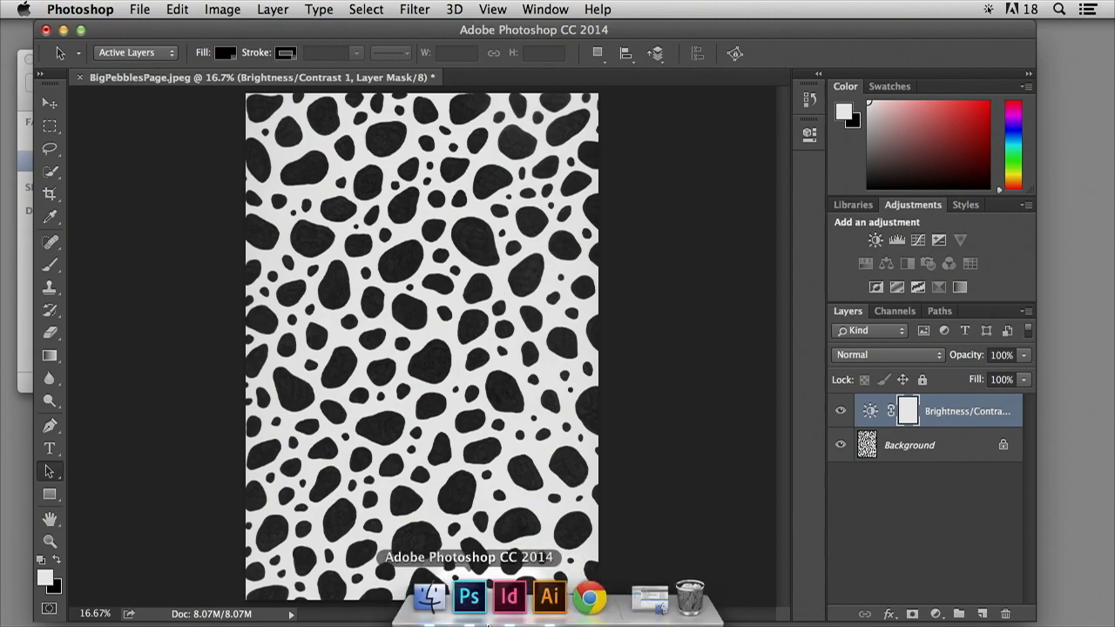
click(549, 597)
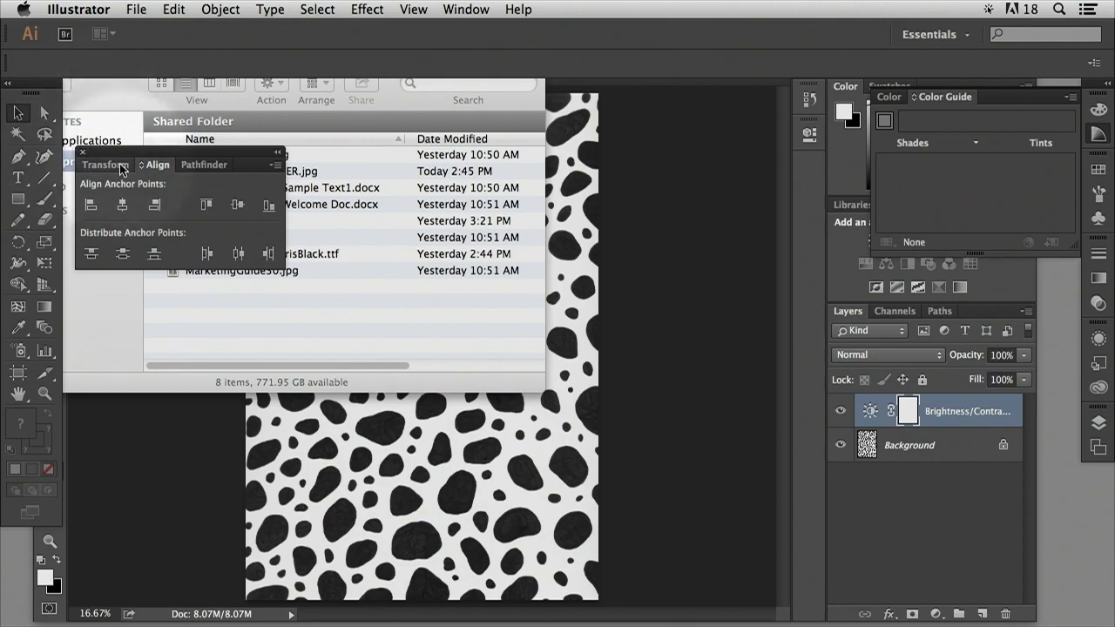
drag(116, 158, 854, 479)
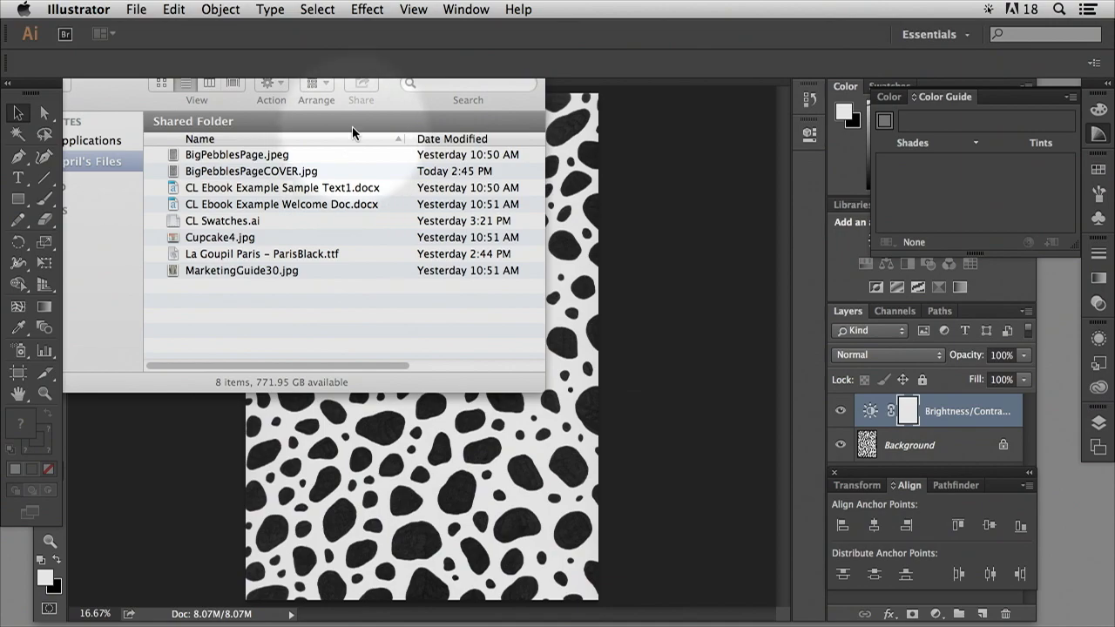
click(136, 10)
click(165, 65)
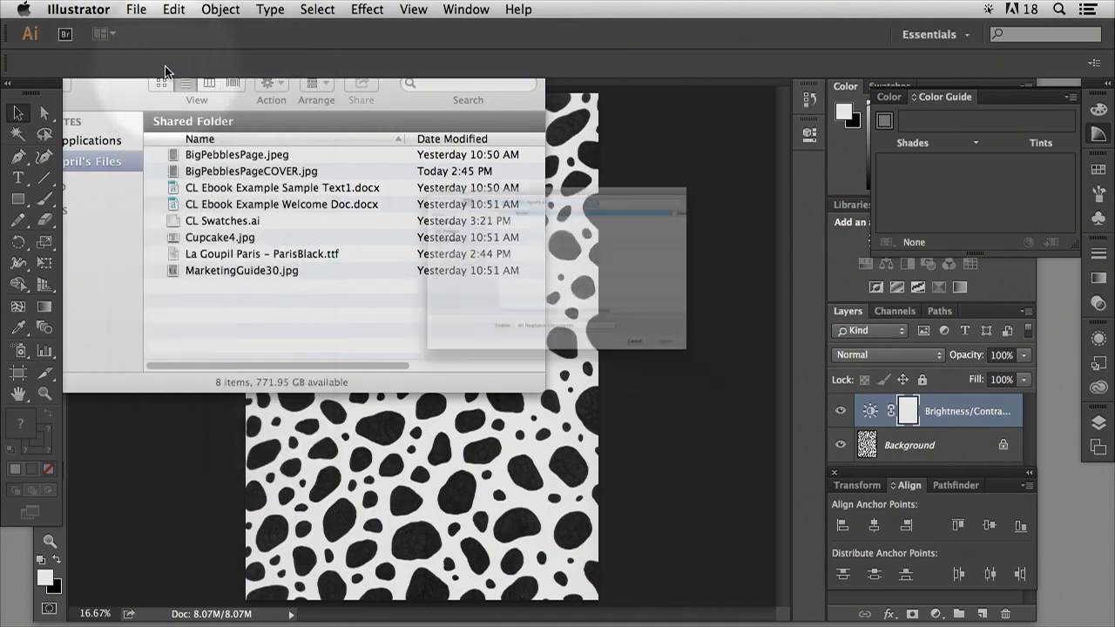
click(544, 171)
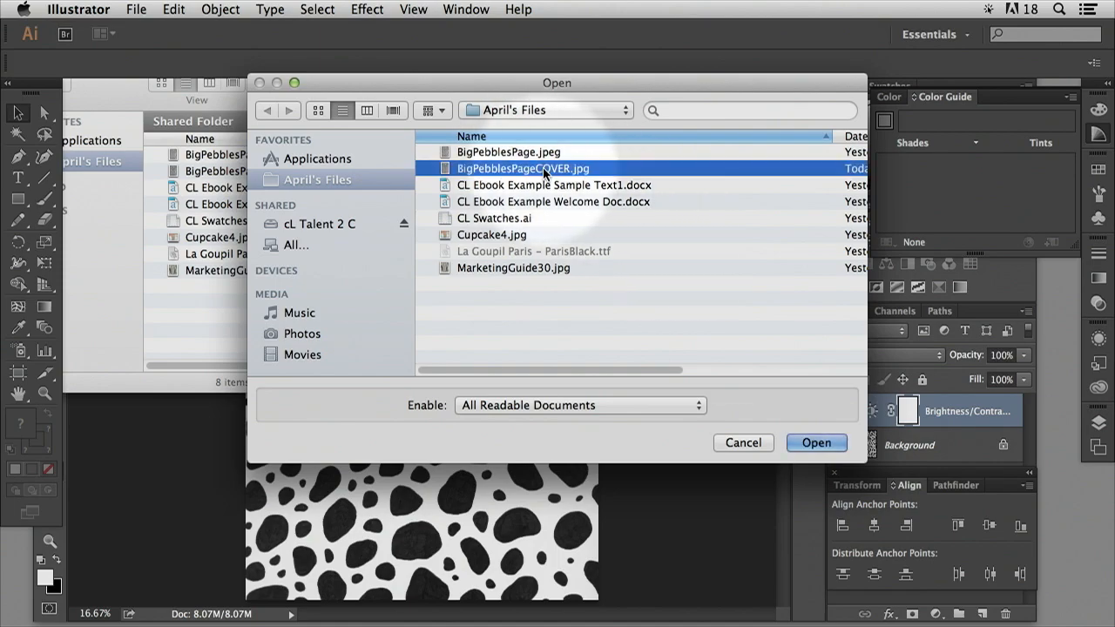
click(817, 443)
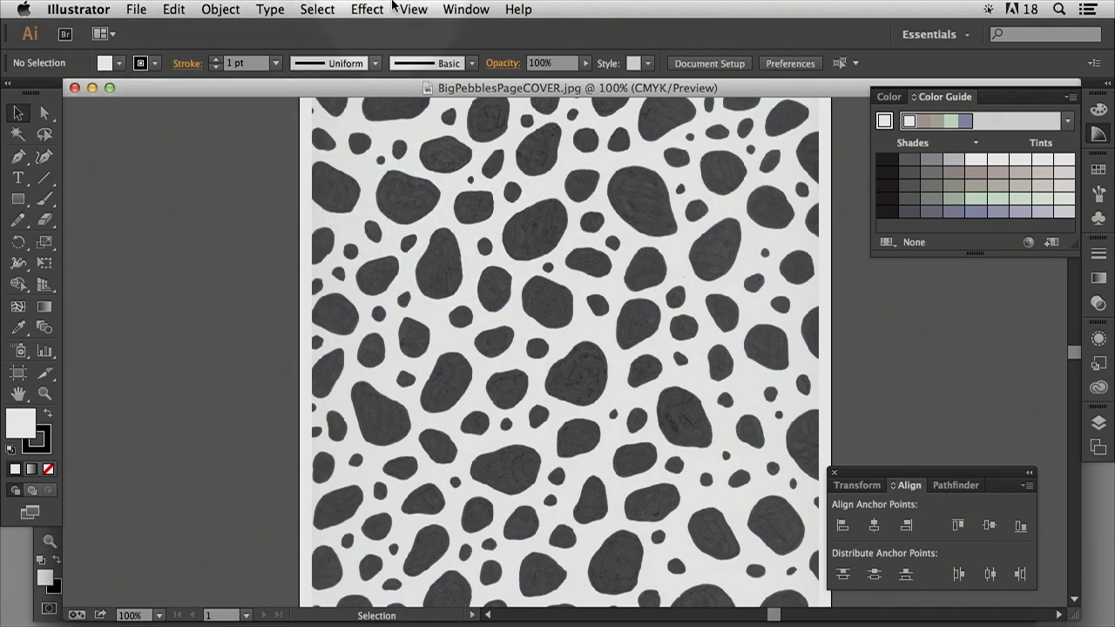
Convert the pebble image to vectors using Image Trace with the default preset, and expand the tracing into editable paths
click(334, 200)
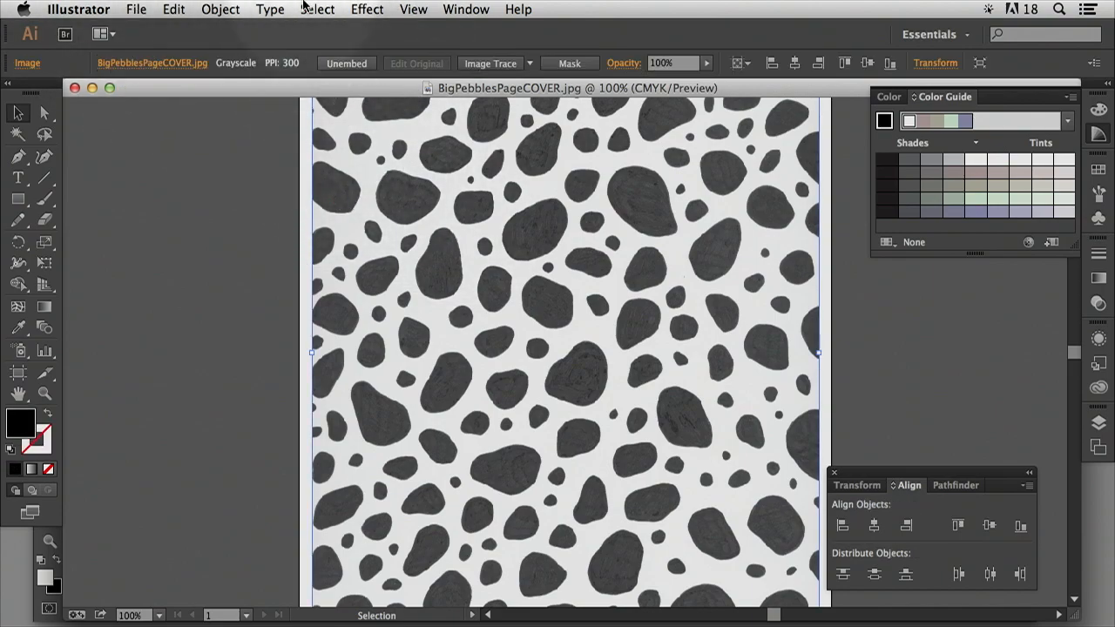
click(218, 9)
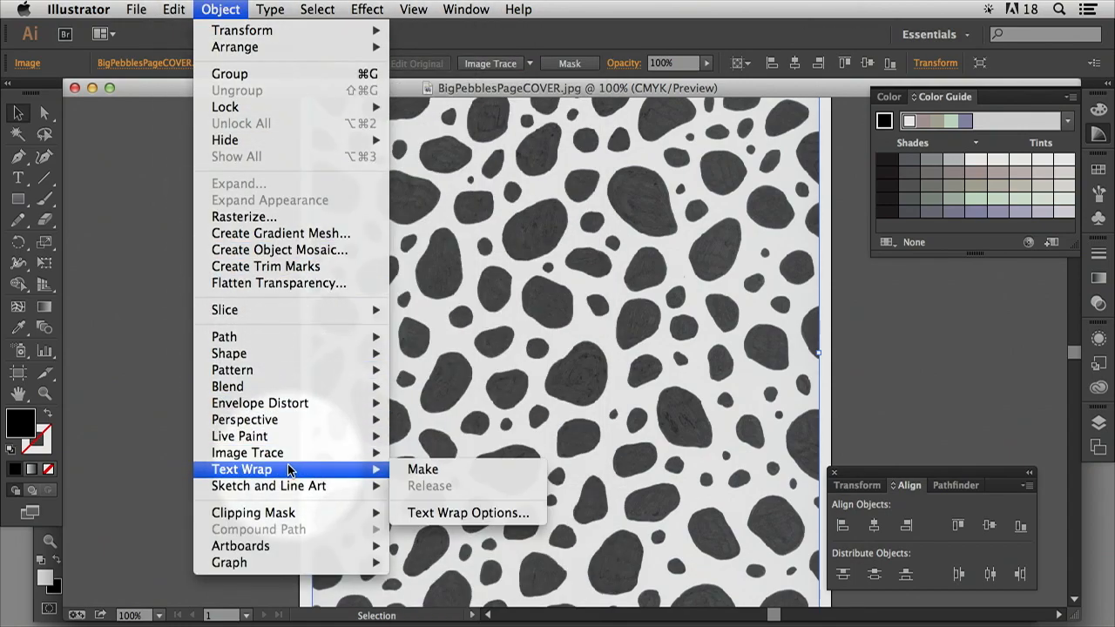
mouse_move(287, 452)
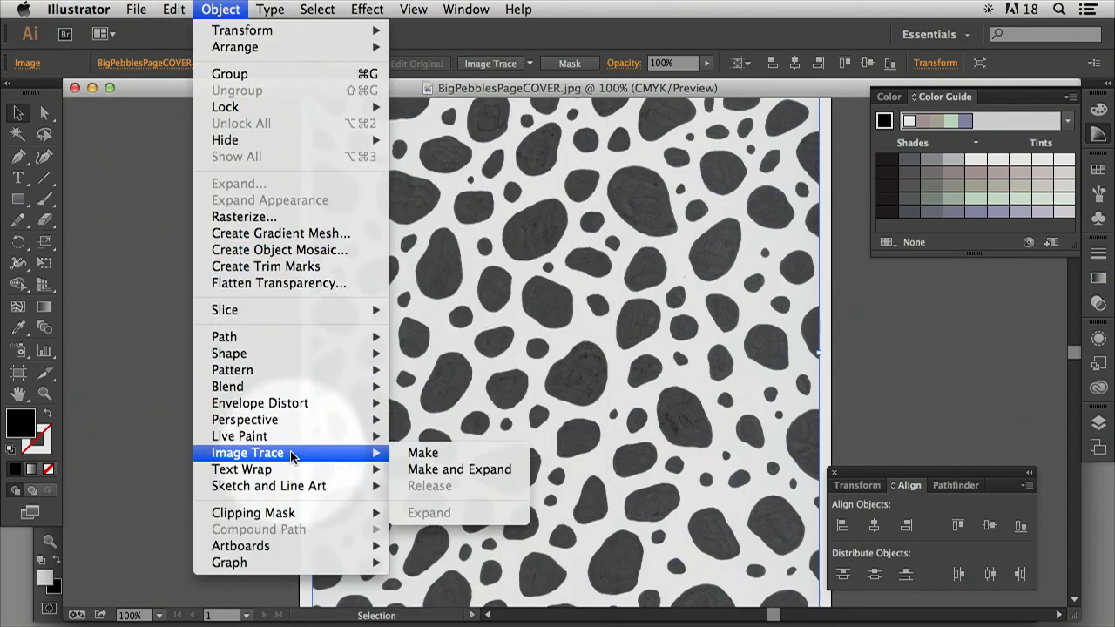
click(464, 453)
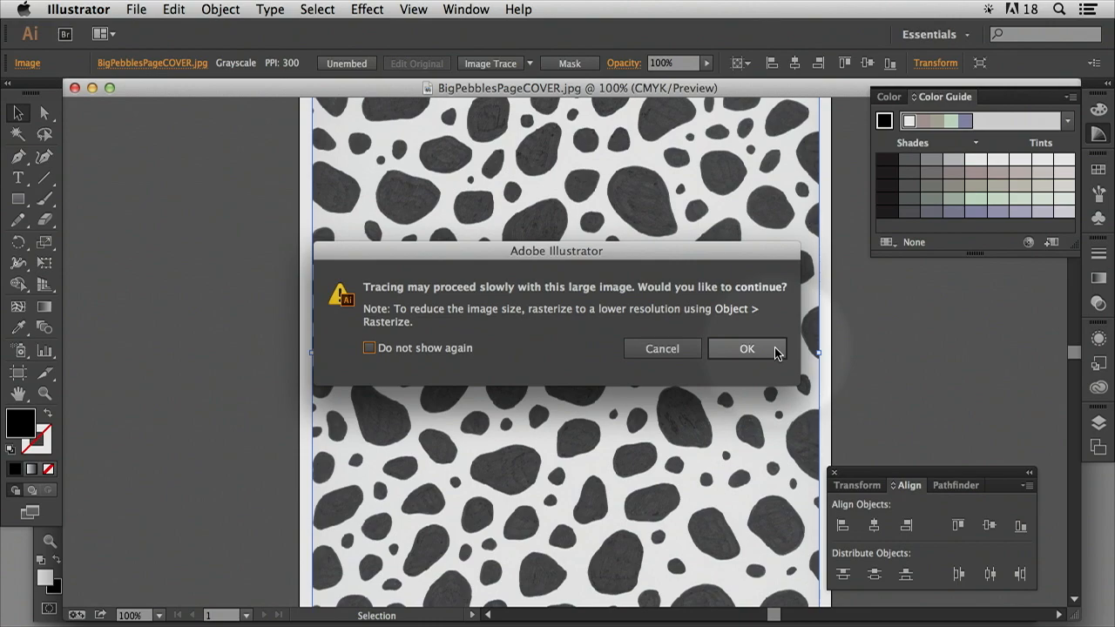
click(746, 348)
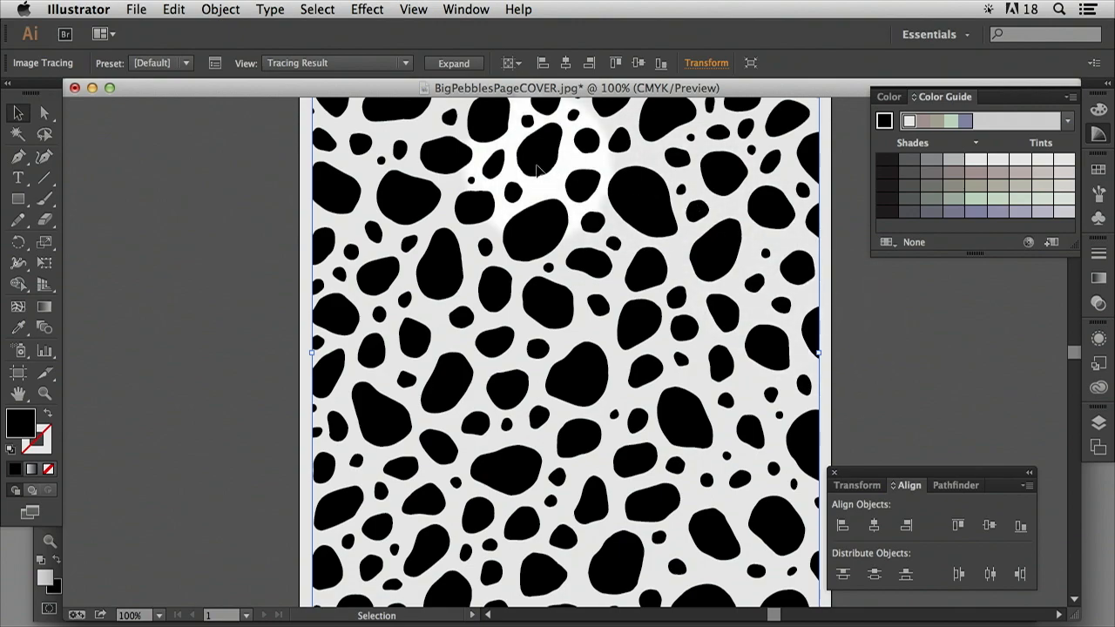
click(451, 64)
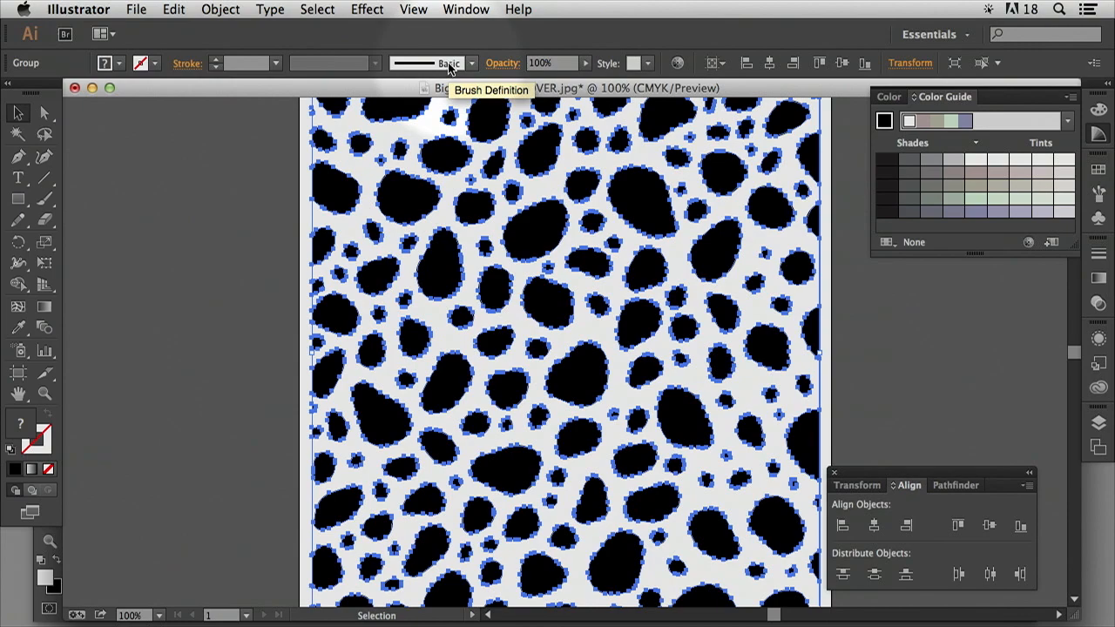
Ungroup the expanded pebble artwork into separate shapes
click(261, 158)
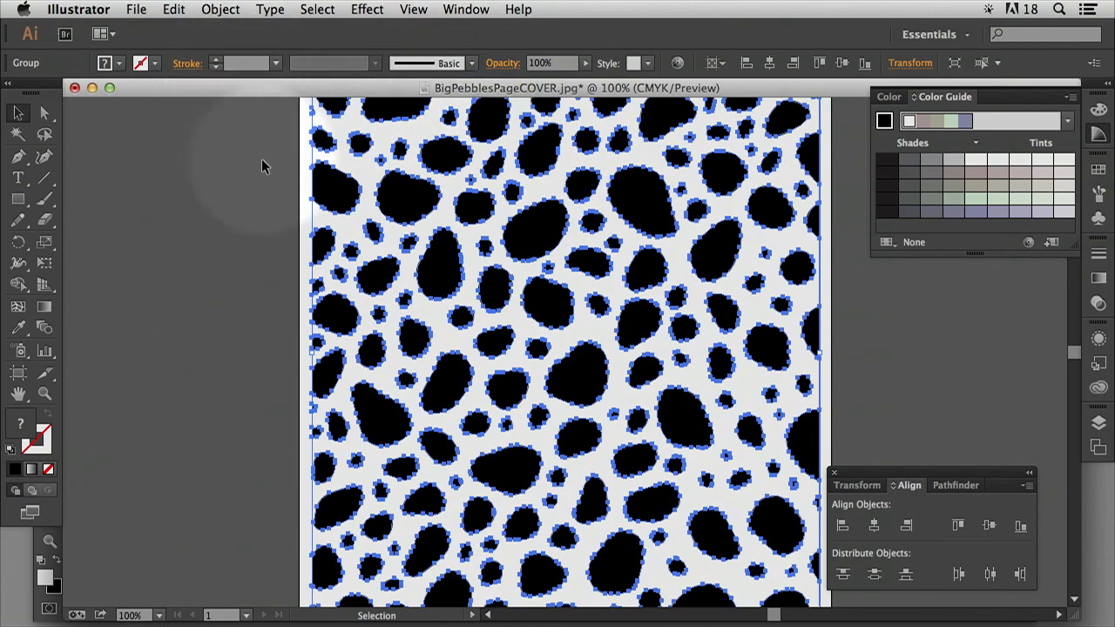
click(416, 187)
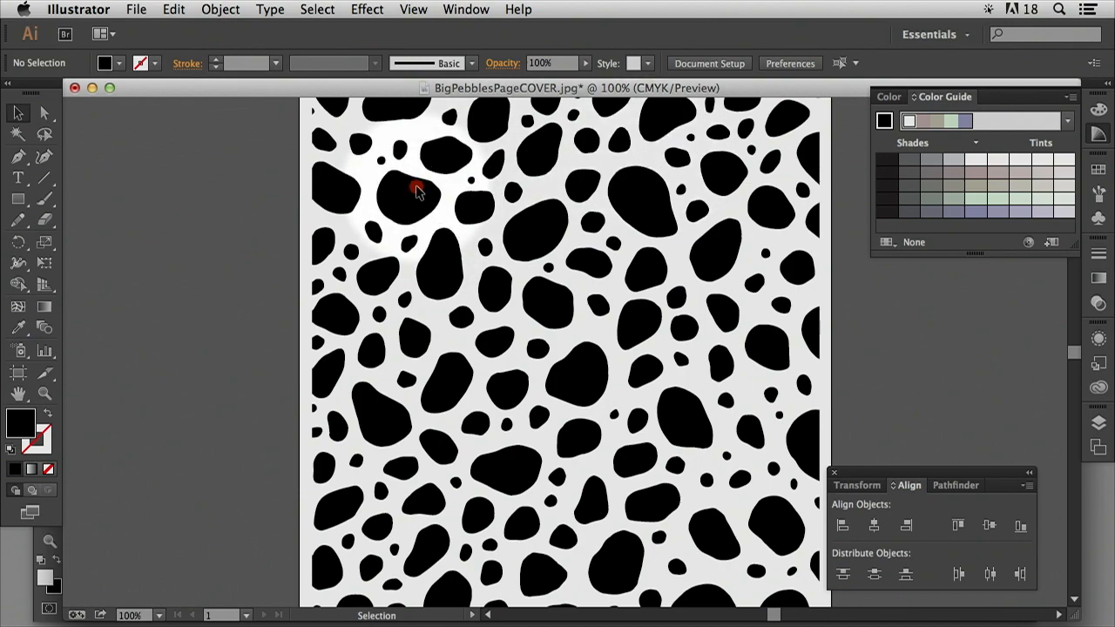
click(173, 9)
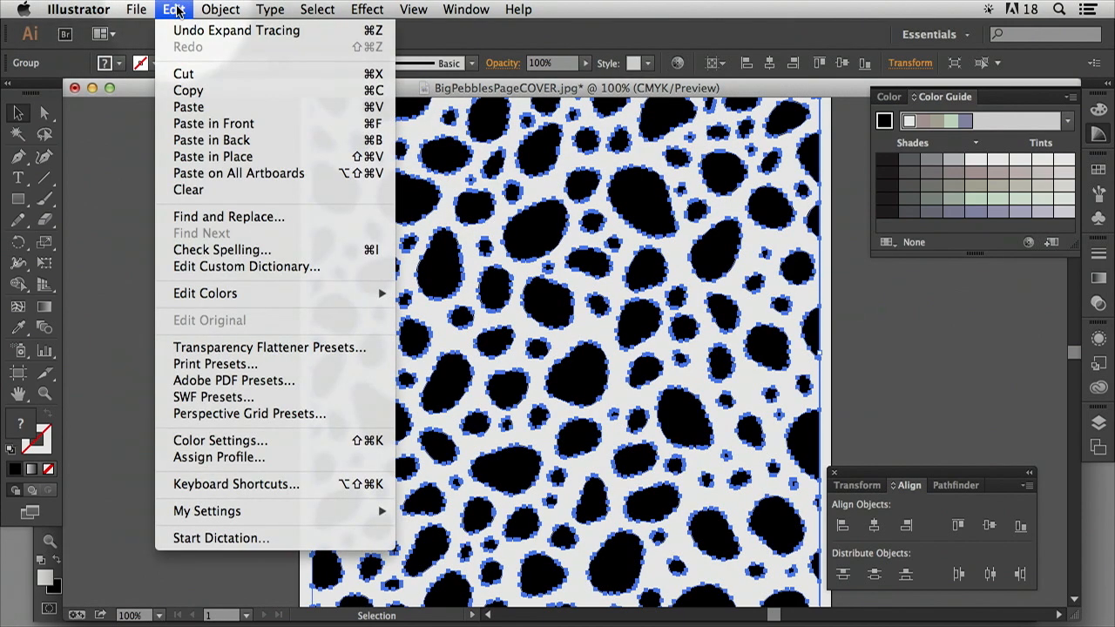
mouse_move(222, 12)
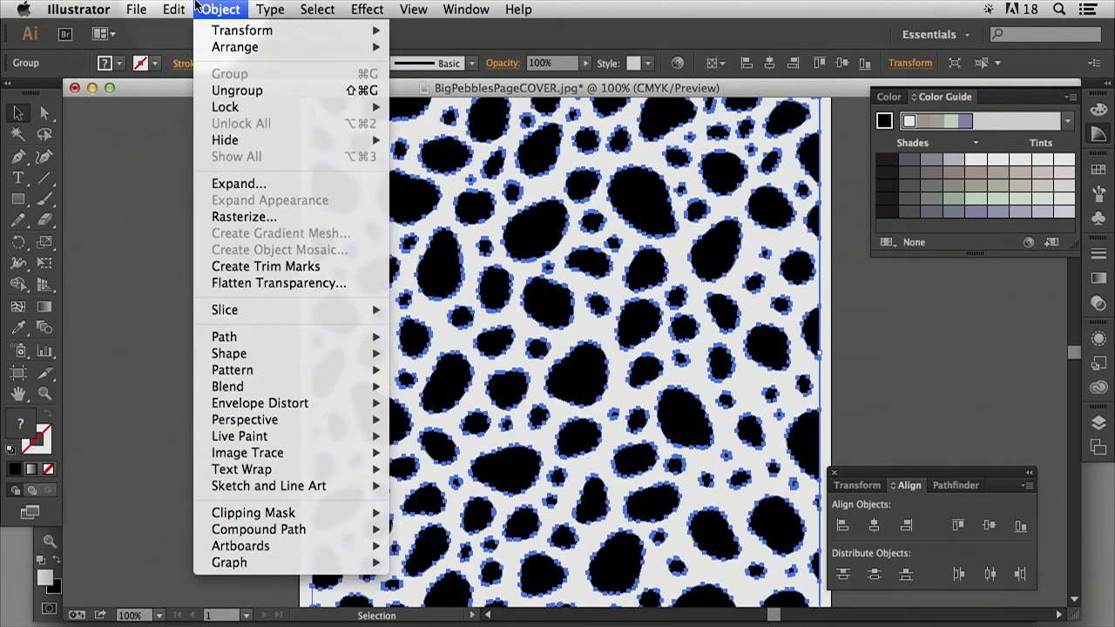
click(249, 90)
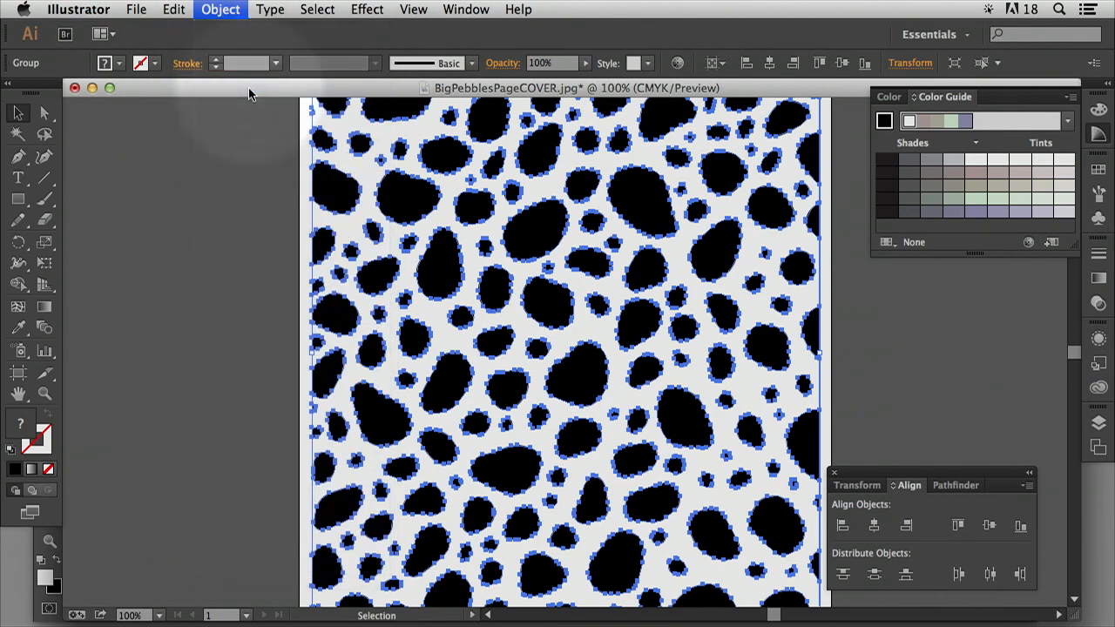
Select a single black pebble in the upper part of the artwork to check it is separate, and deselect it
click(249, 209)
click(401, 200)
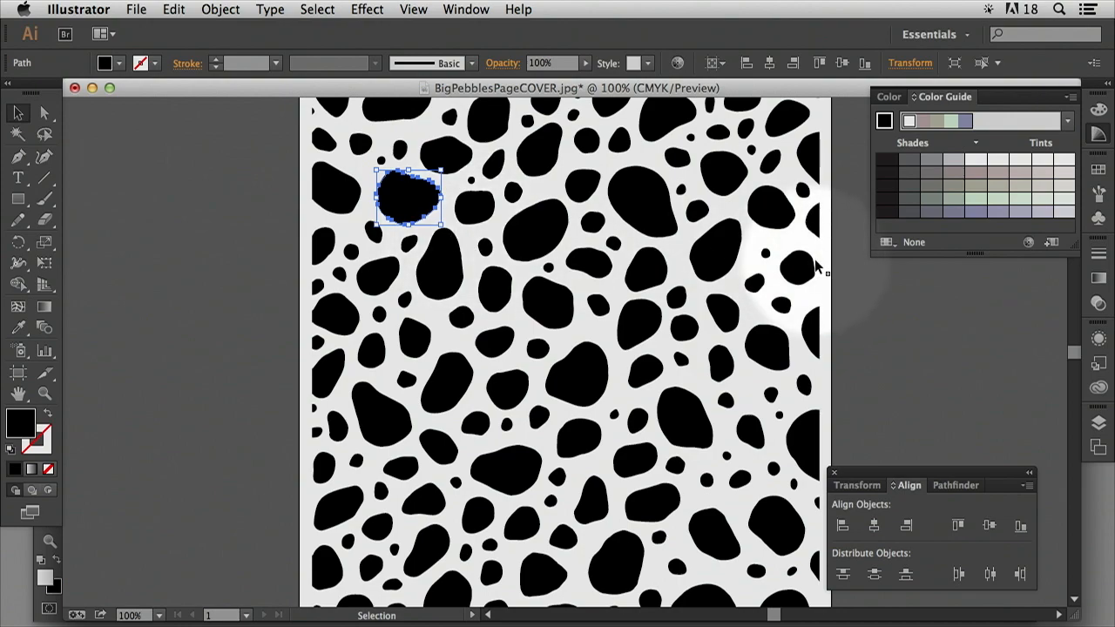
click(902, 335)
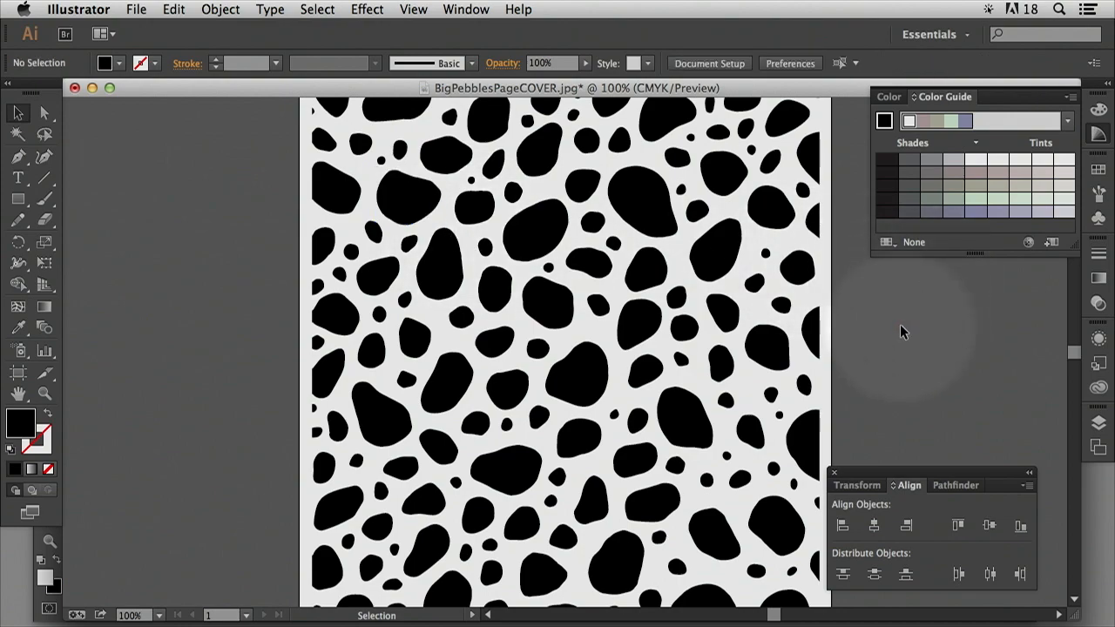
Select the white background shape and everything with the same fill color, and delete the selection so only the black pebbles remain
click(850, 294)
drag(850, 296, 804, 301)
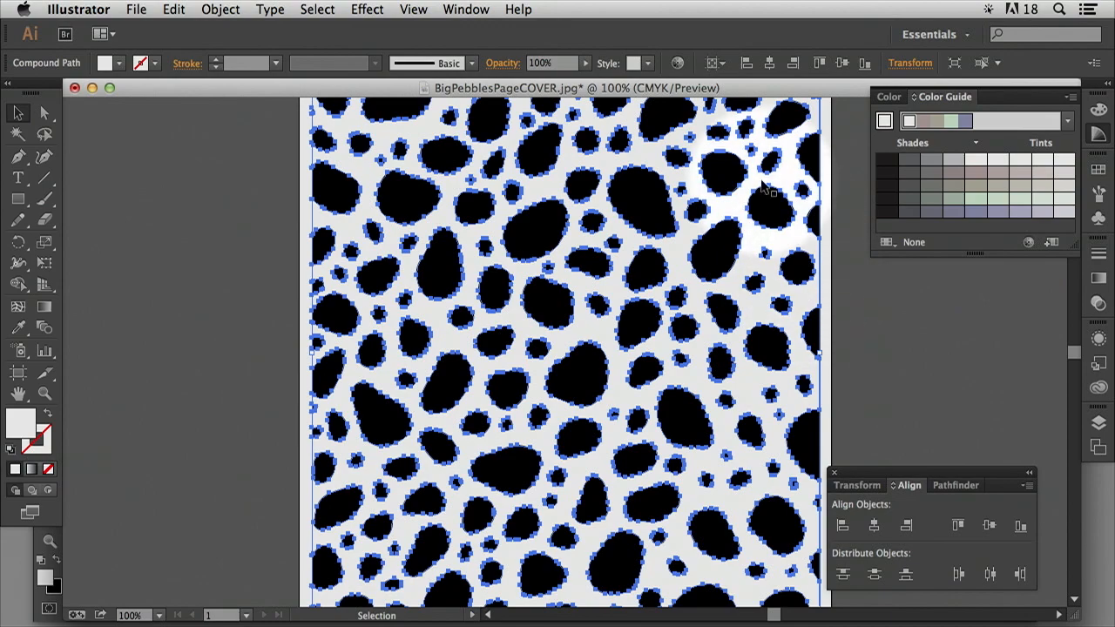
click(327, 14)
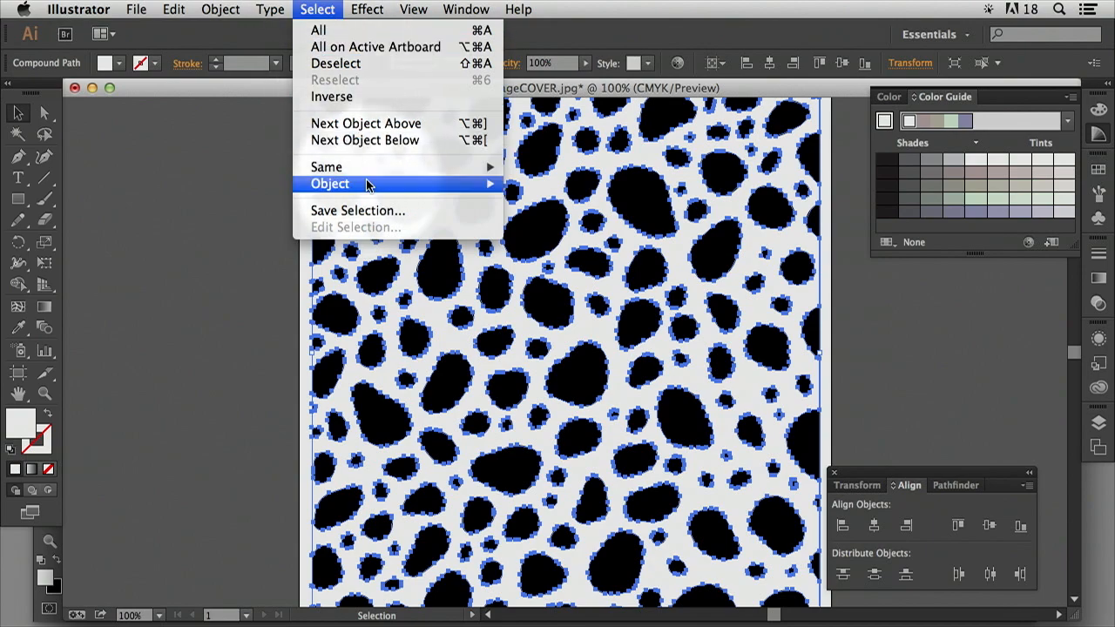
mouse_move(375, 167)
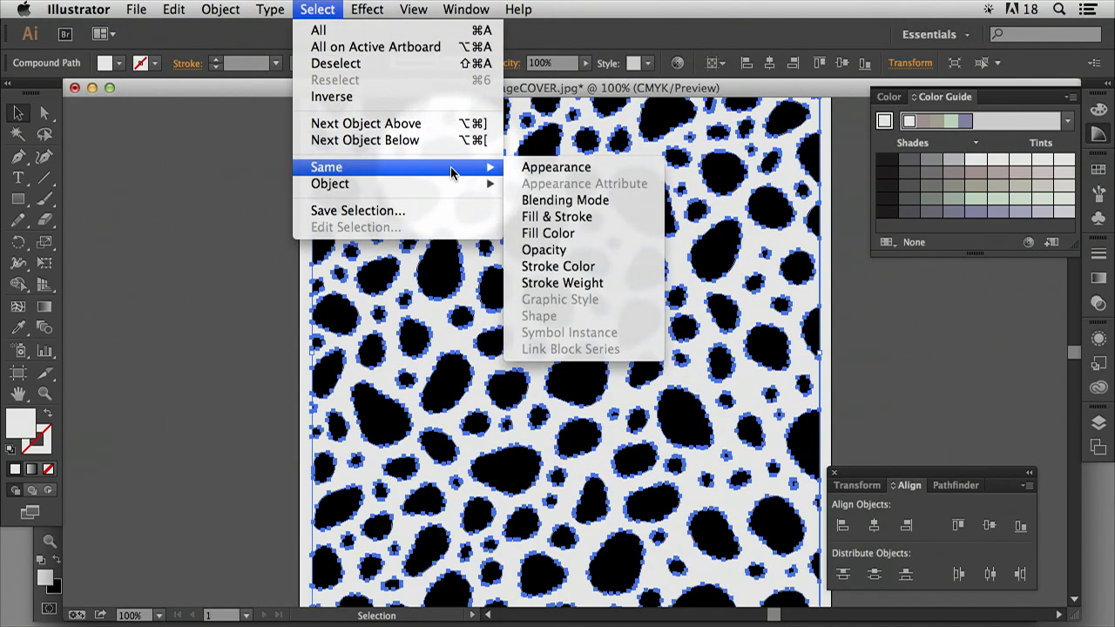
click(574, 233)
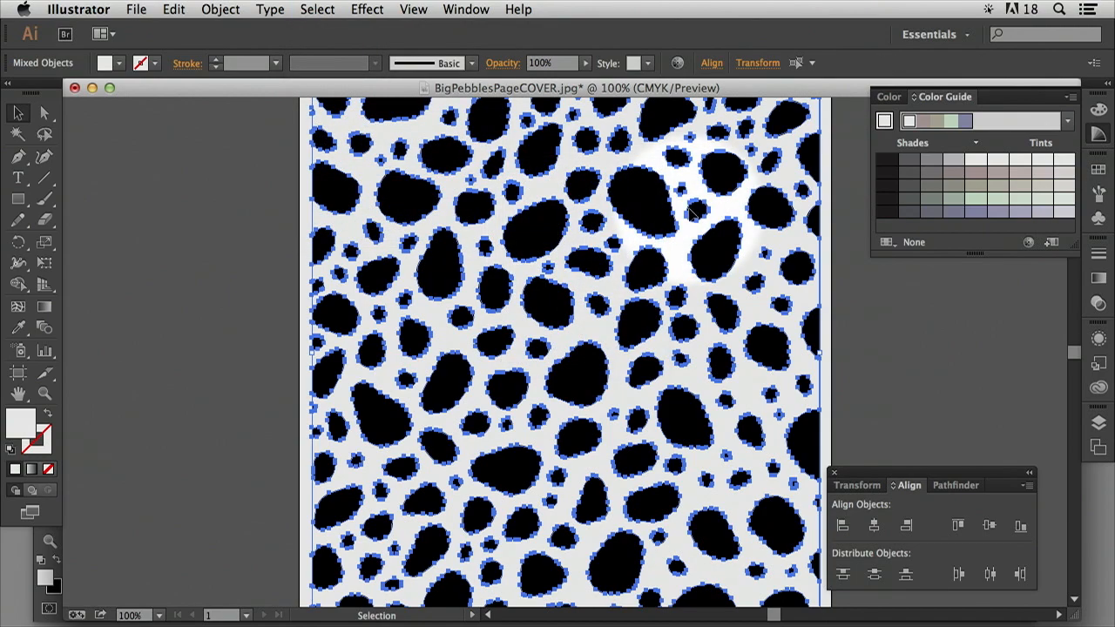
key(super+shift+a)
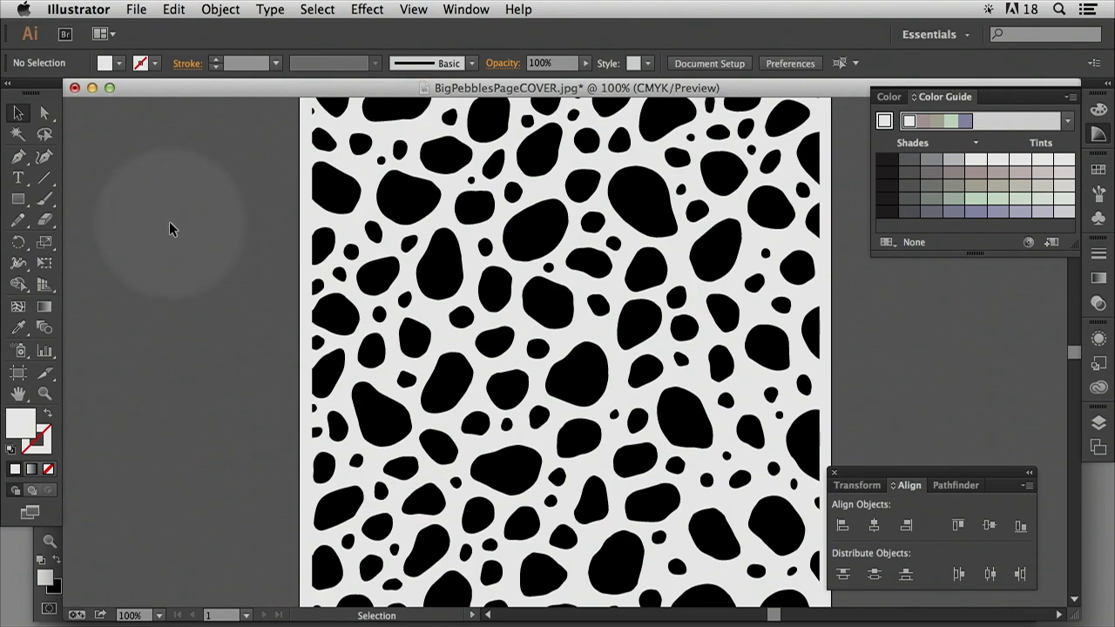
Select several black pebbles one at a time to check that each is a separate path, and deselect
click(336, 187)
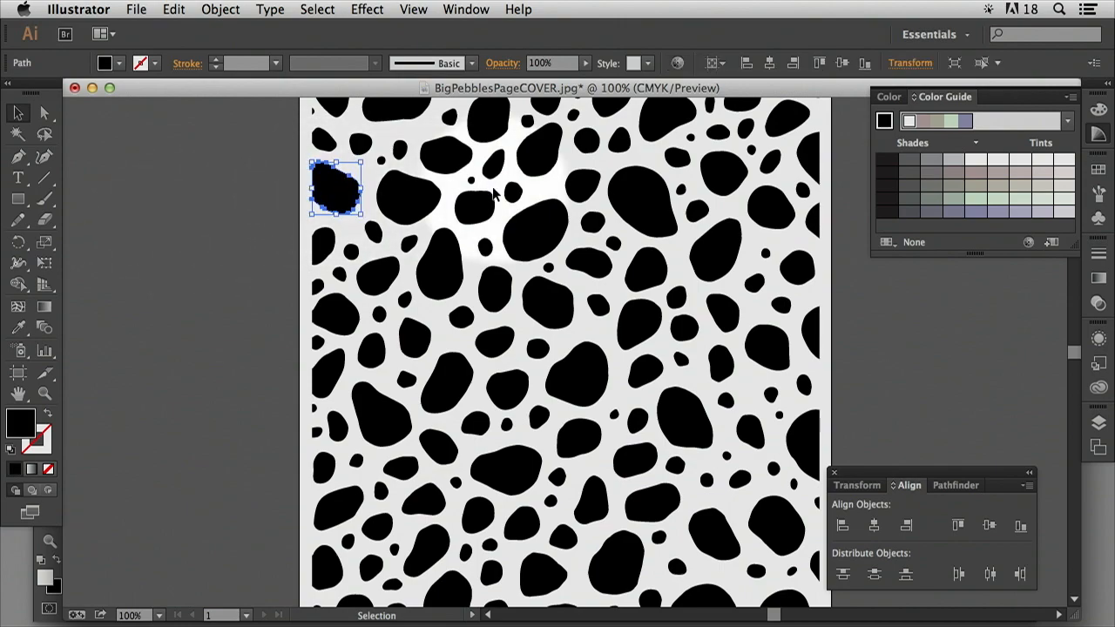
click(540, 228)
click(642, 186)
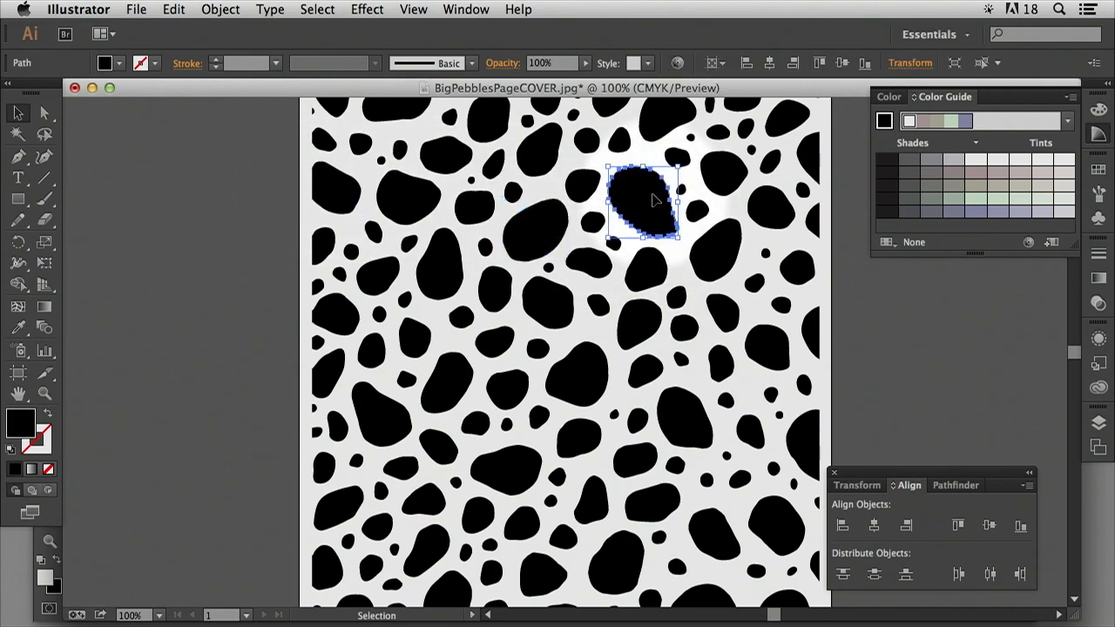
click(204, 252)
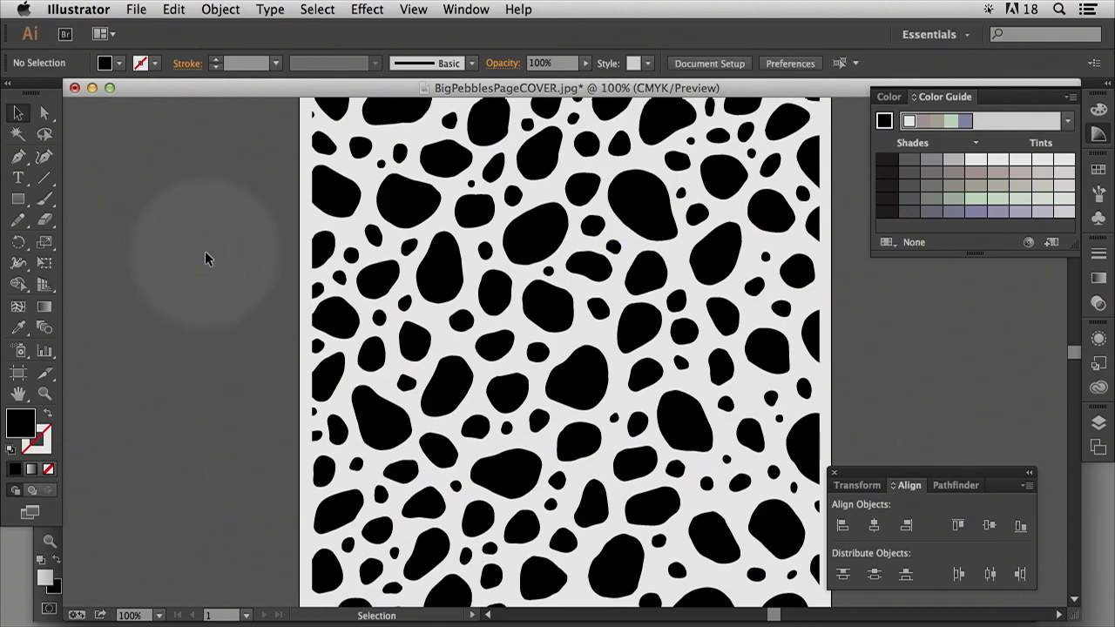
Select all the black pebbles on and around the artboard and group them
scroll(205, 251, up, 3)
click(466, 9)
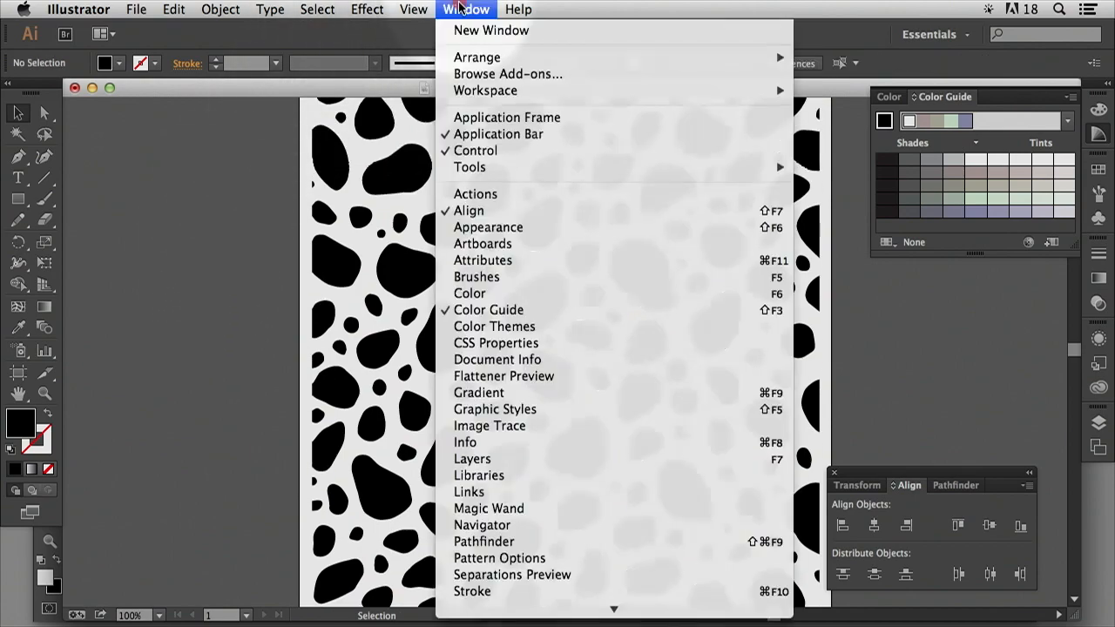
mouse_move(430, 9)
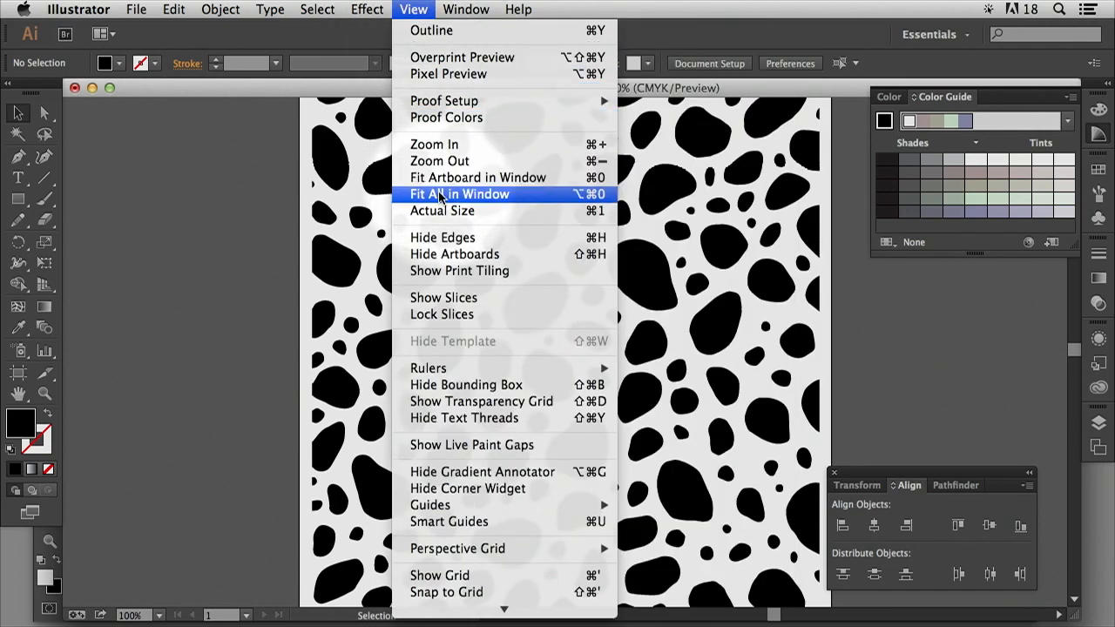
click(440, 195)
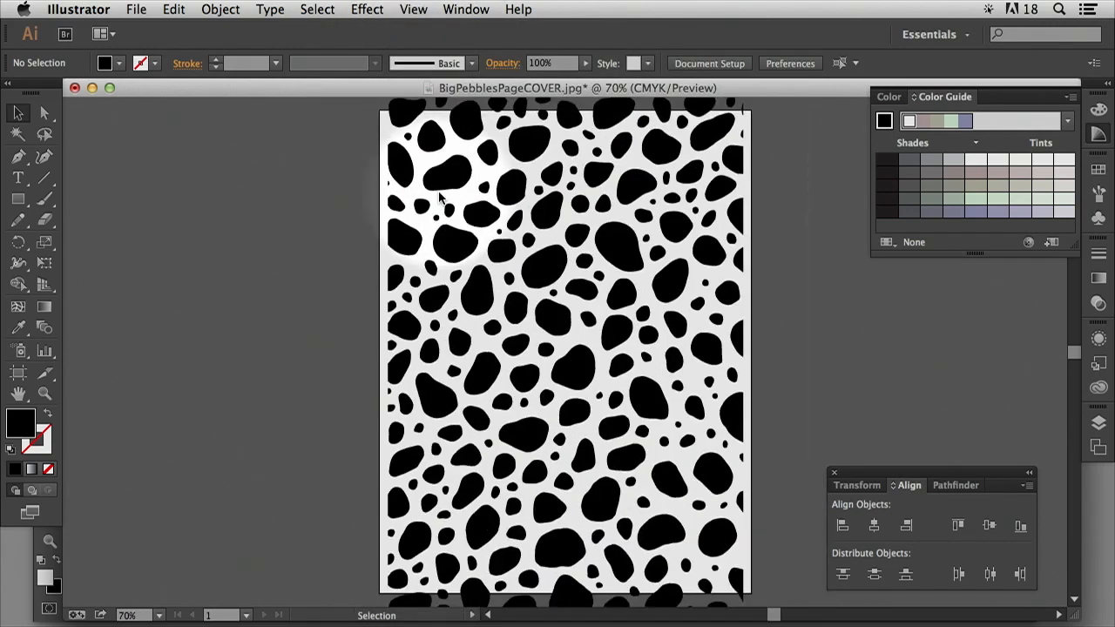
click(413, 10)
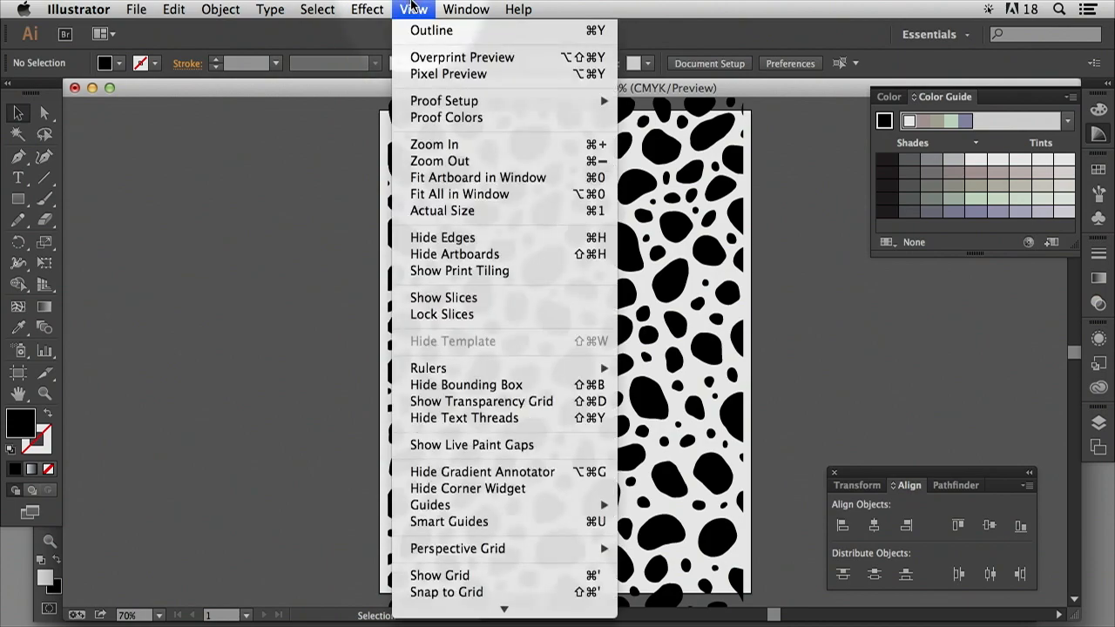
click(441, 162)
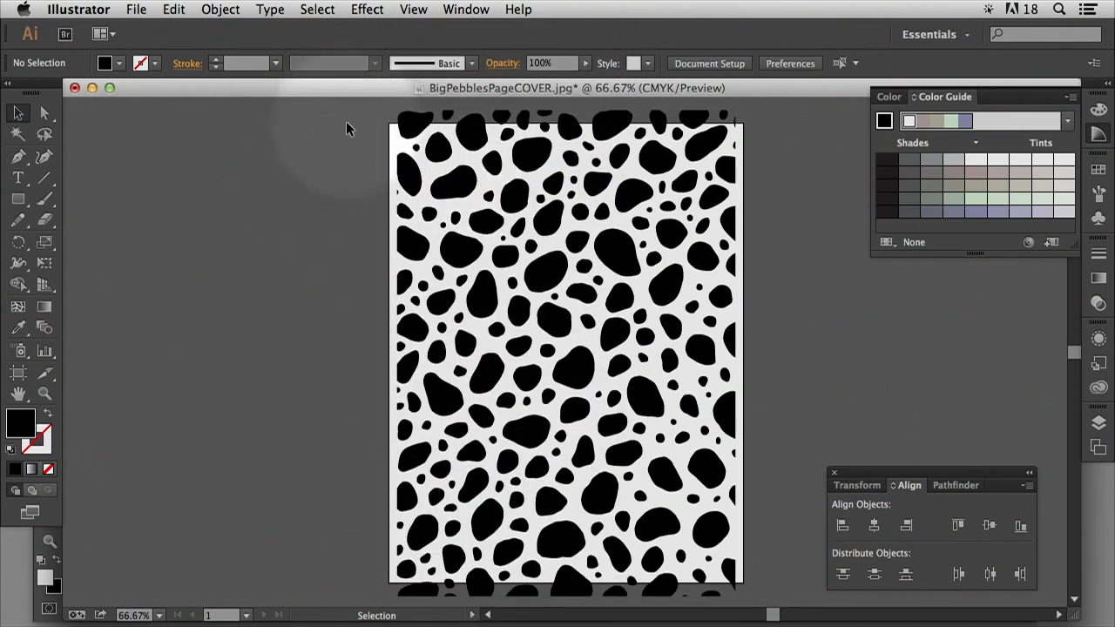
drag(380, 109, 610, 183)
click(331, 202)
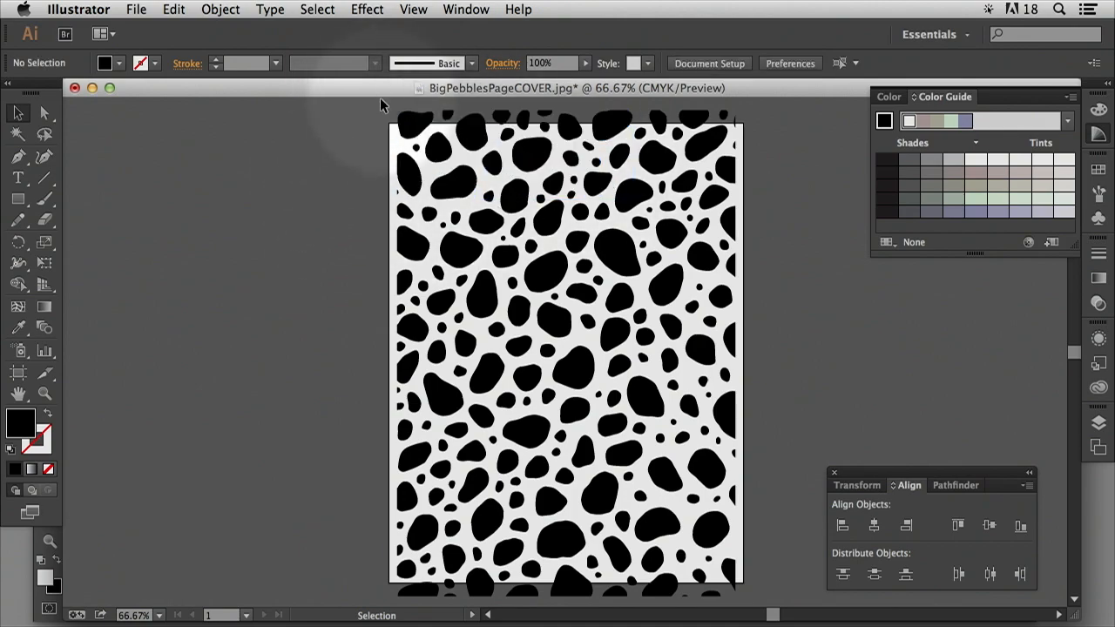
drag(381, 114, 780, 523)
click(220, 9)
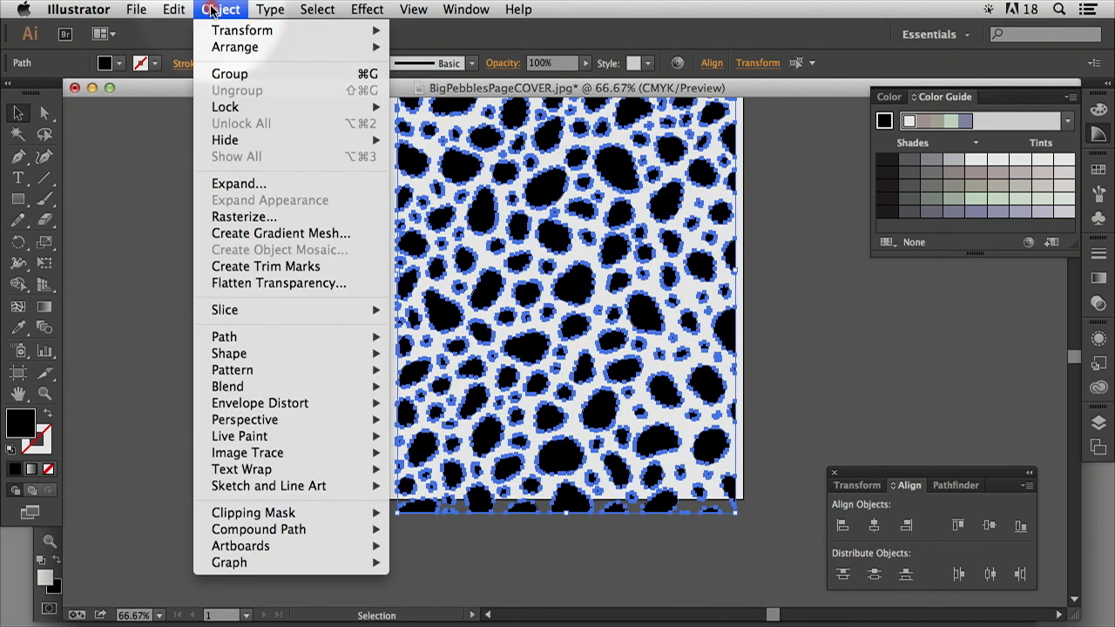
click(231, 74)
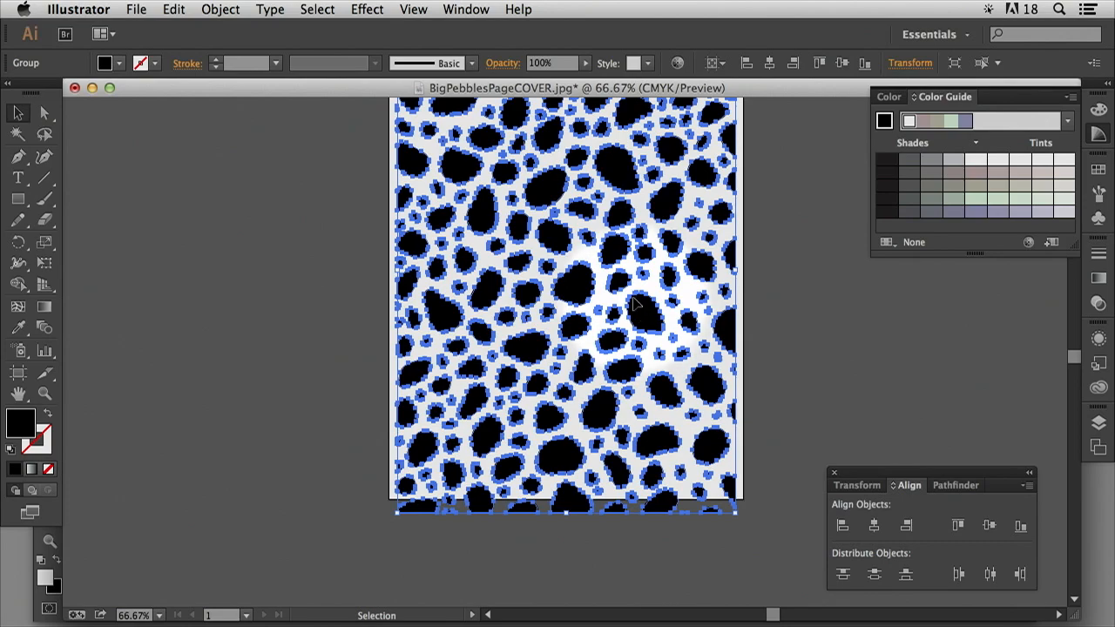
Move the pebble group to the artboard's upper-left corner and enlarge it proportionally until it extends past the artboard's right edge
scroll(645, 311, up, 6)
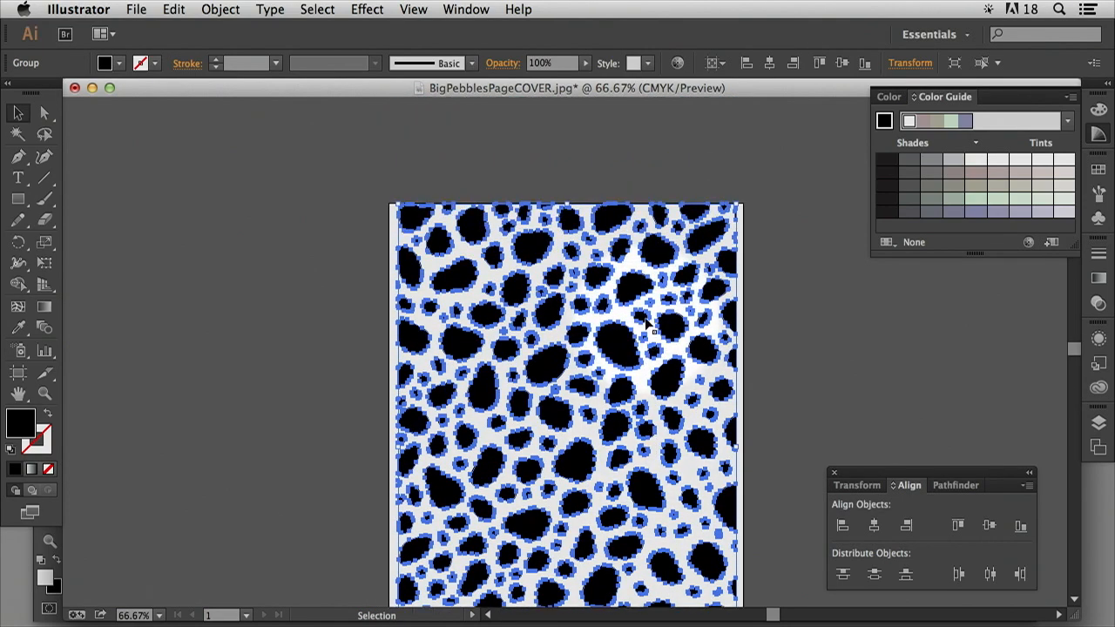
drag(612, 332, 602, 330)
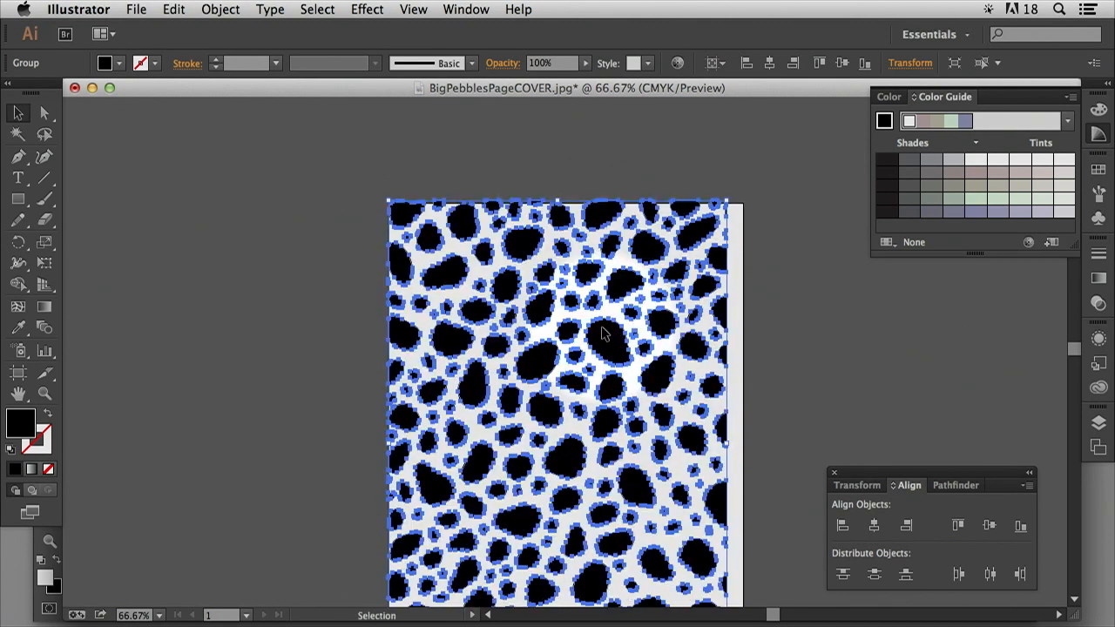
scroll(602, 329, down, 6)
scroll(602, 332, down, 1)
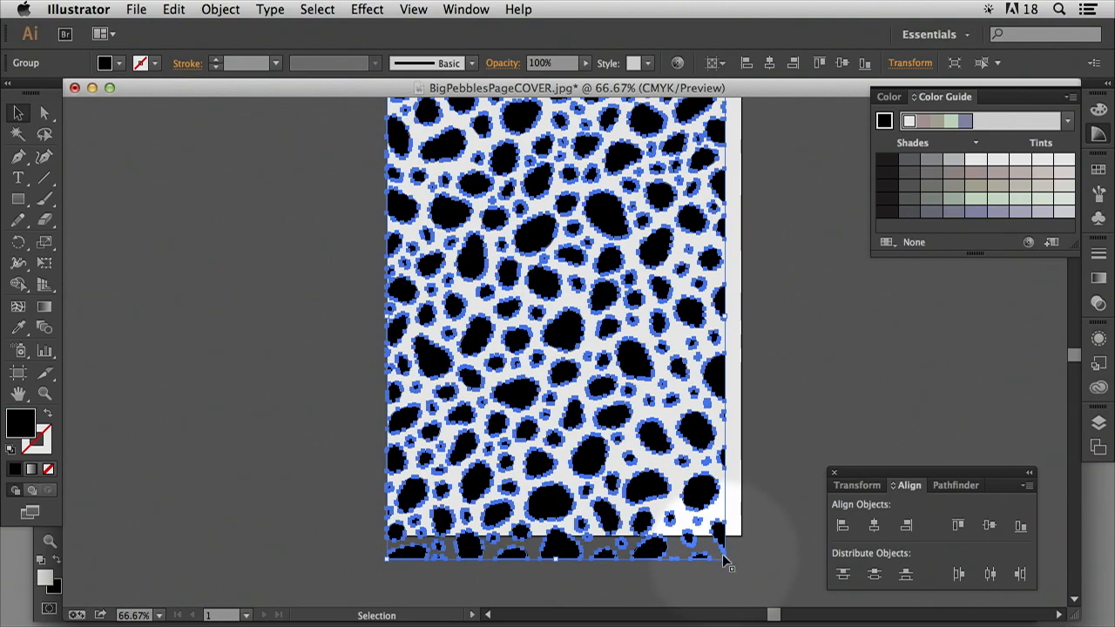
drag(727, 563, 755, 595)
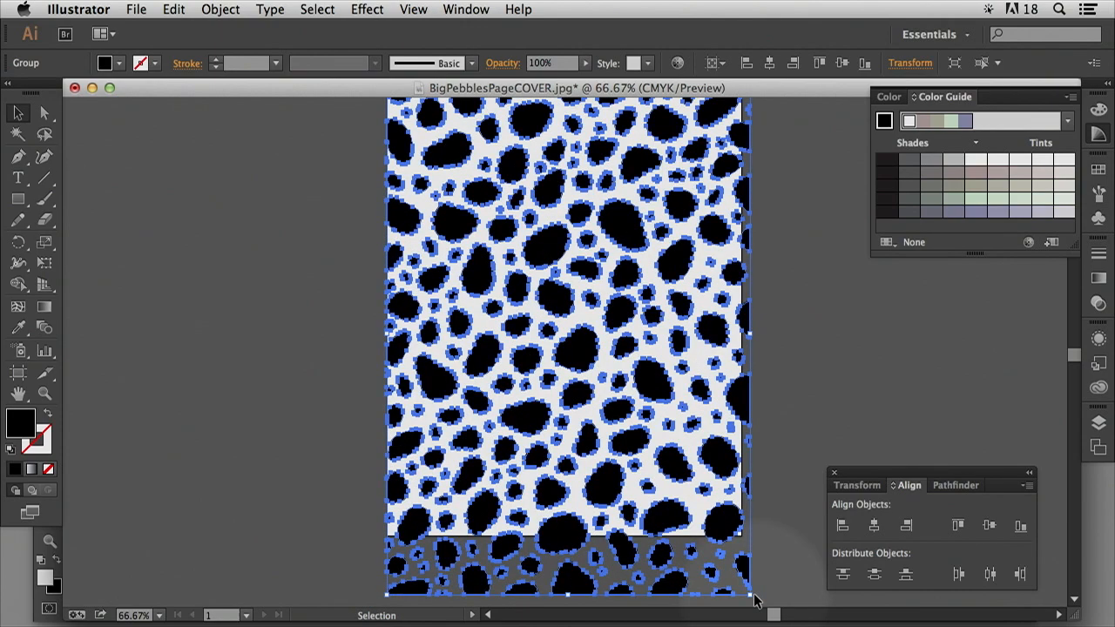
Shift the enlarged pebble group slightly up and to the left so it overhangs all artboard edges, and deselect it
scroll(533, 358, up, 1)
scroll(532, 359, up, 2)
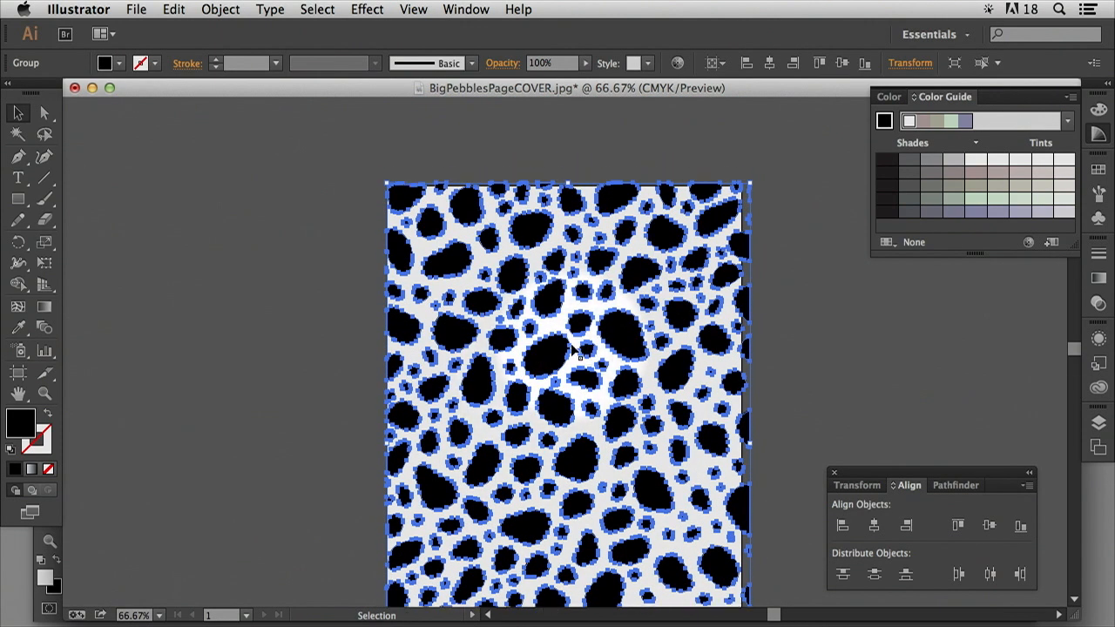
drag(551, 348, 543, 326)
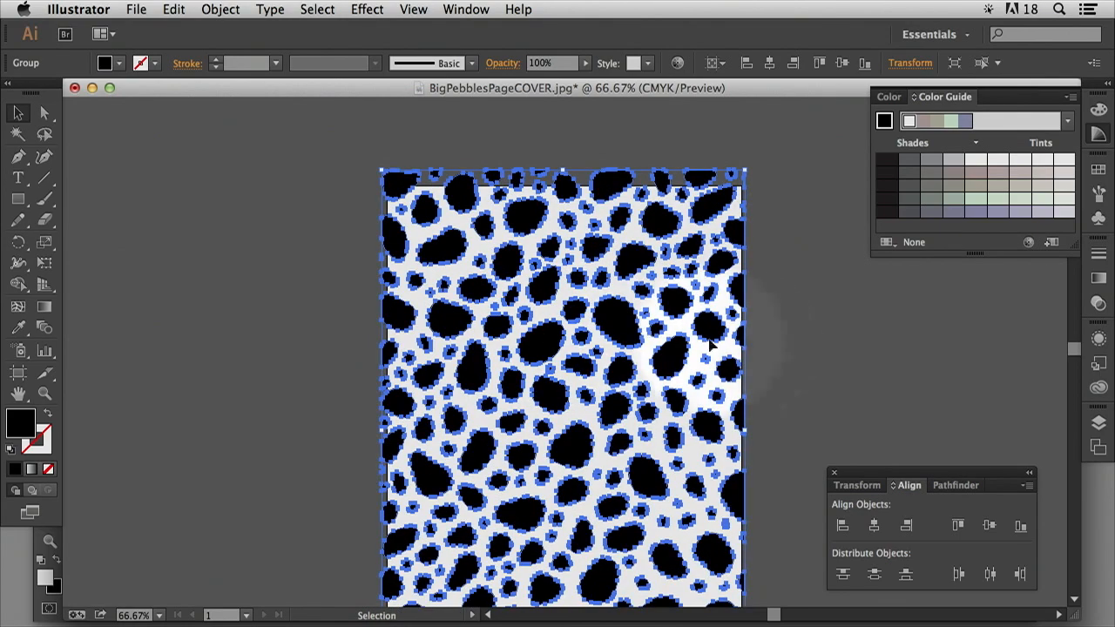
click(792, 357)
scroll(816, 366, down, 4)
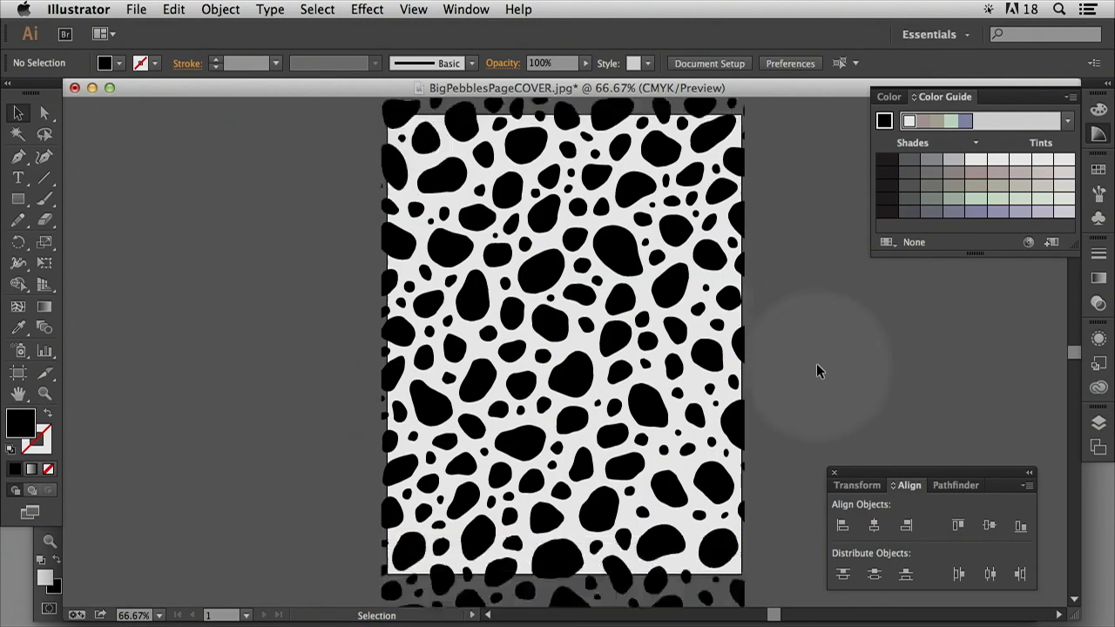
scroll(817, 366, up, 5)
scroll(817, 365, down, 5)
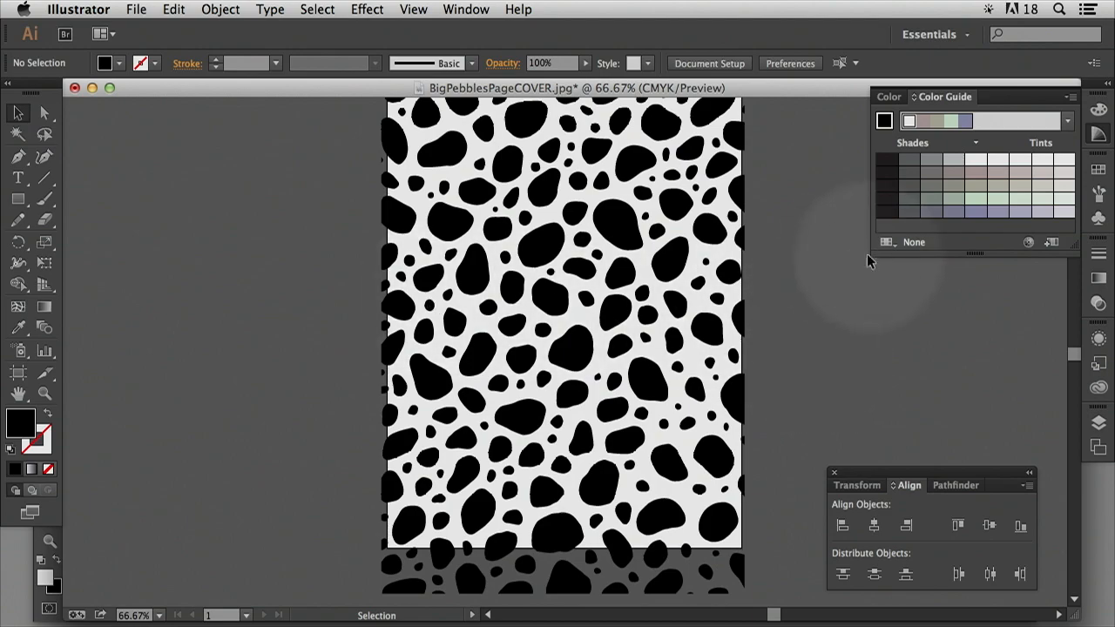
Load the user-defined CL April Swatches library and place it directly below the Swatches panel, clear of the artwork
click(892, 97)
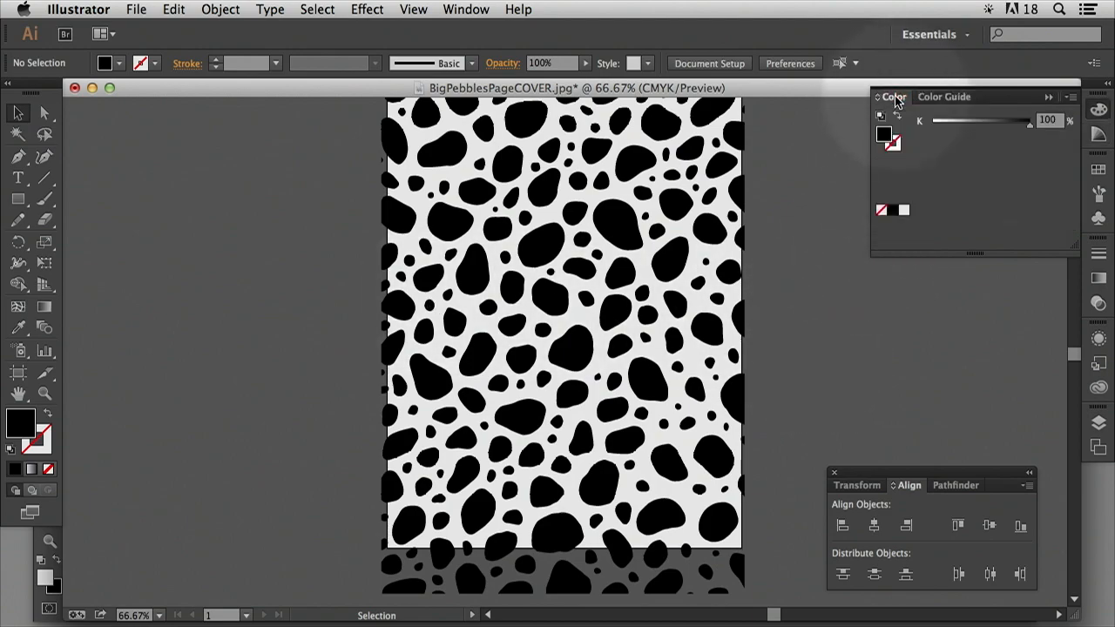
click(940, 97)
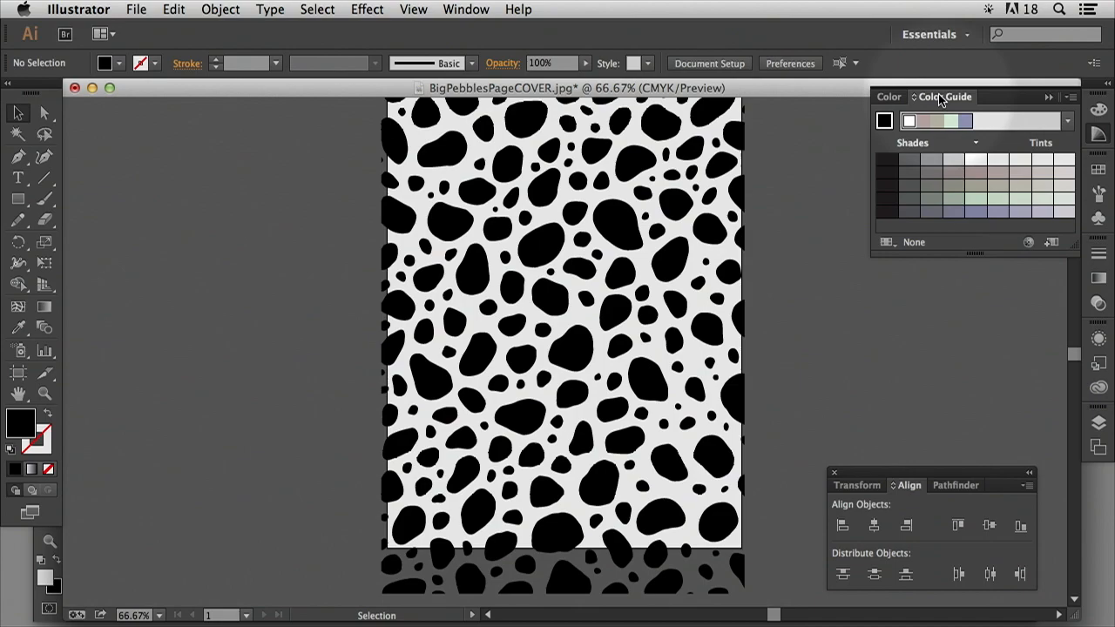
click(1096, 171)
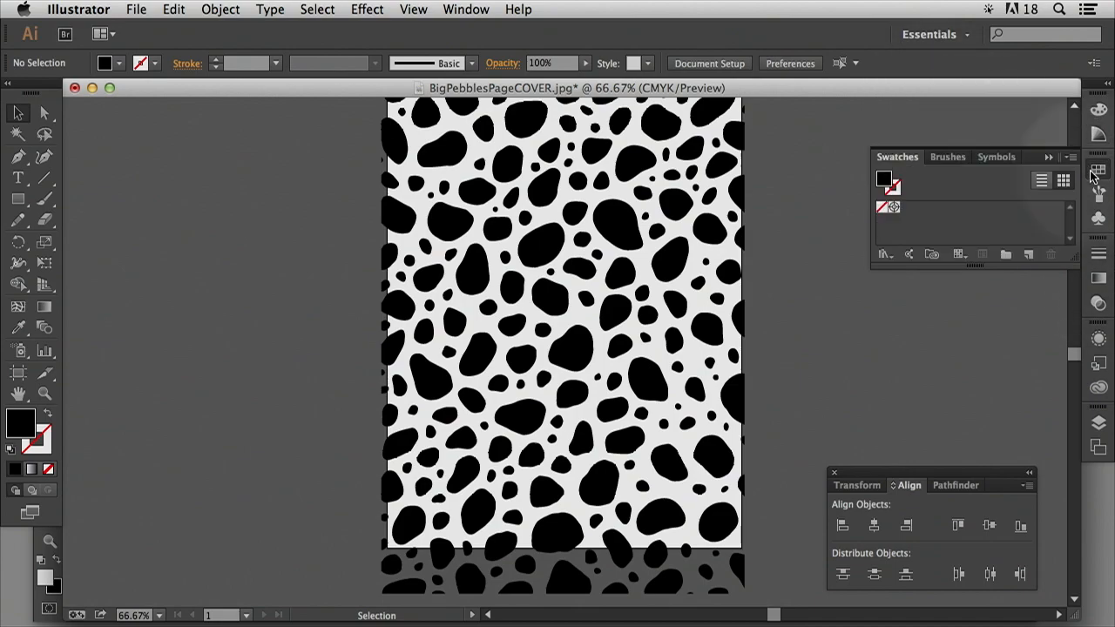
click(885, 256)
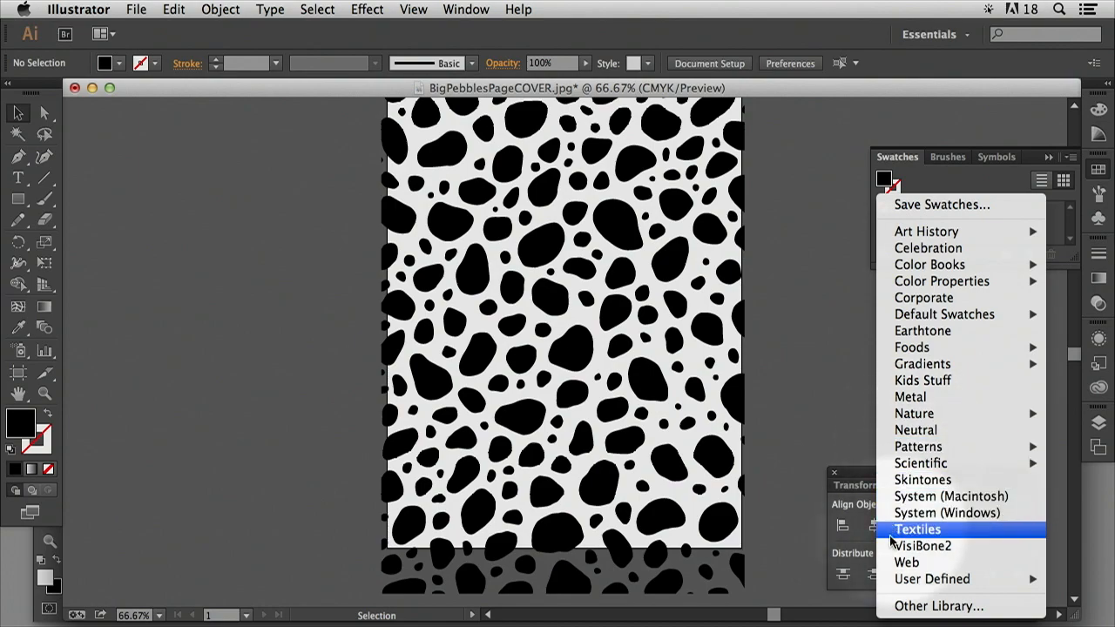
mouse_move(923, 579)
click(806, 579)
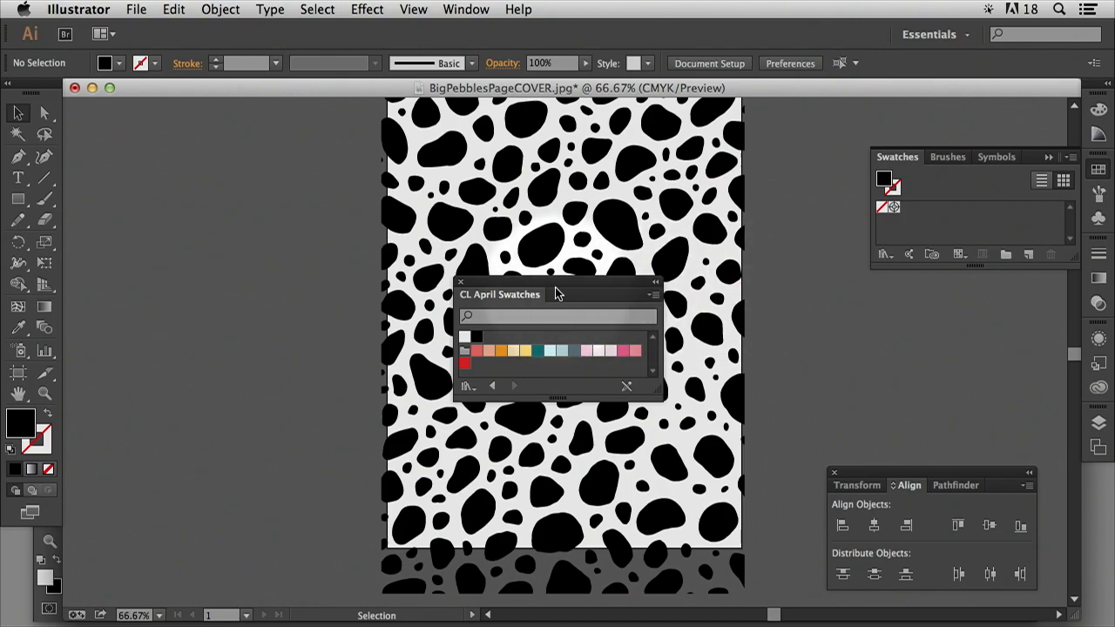
drag(556, 289, 964, 284)
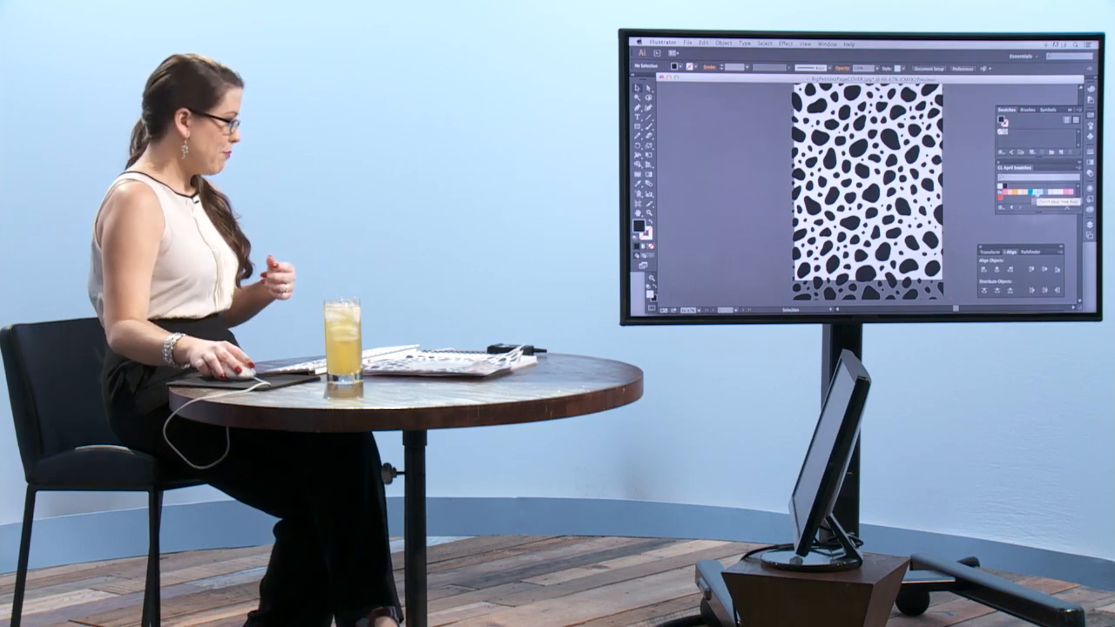
Fill the whole pebble group with the slate blue C=70 M=49 Y=44 K=15 swatch from CL April Swatches, and deselect it
key(ctrl+a)
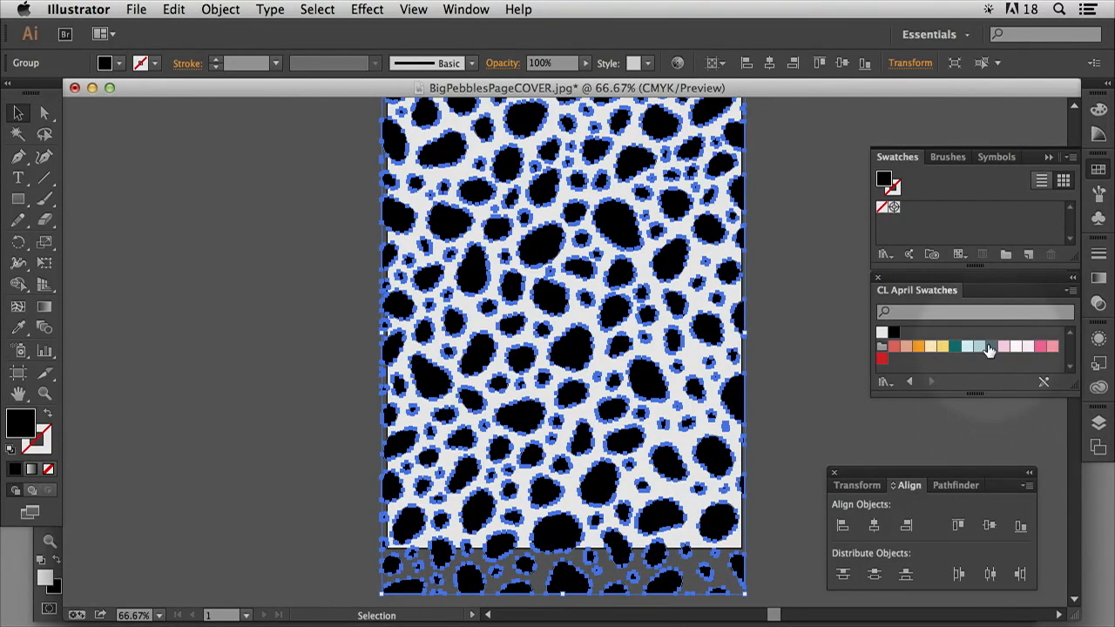
click(989, 348)
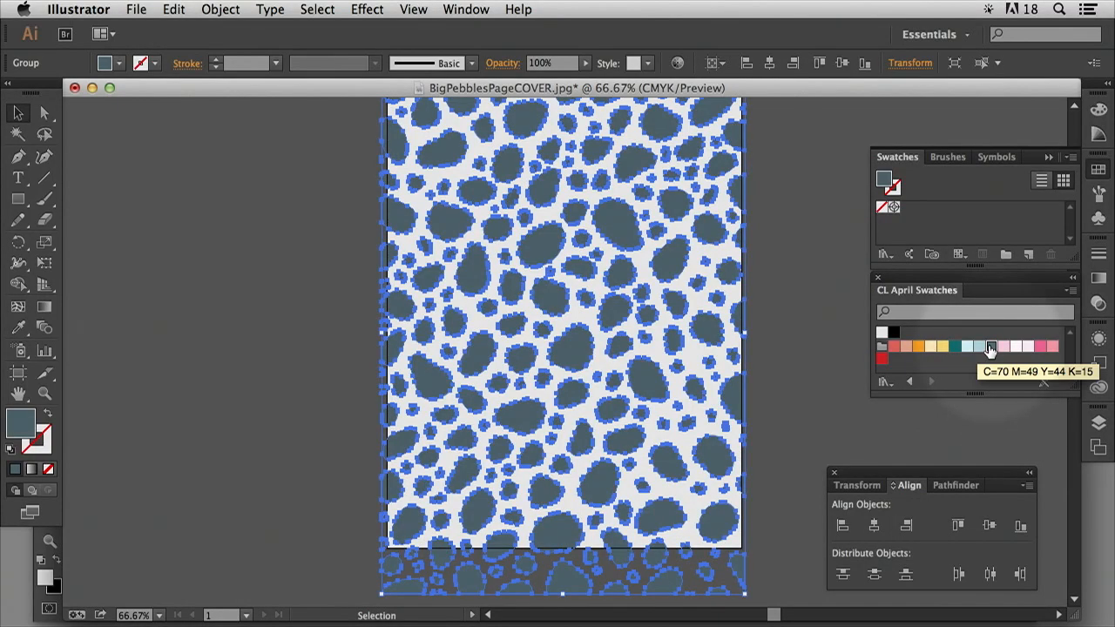
click(819, 370)
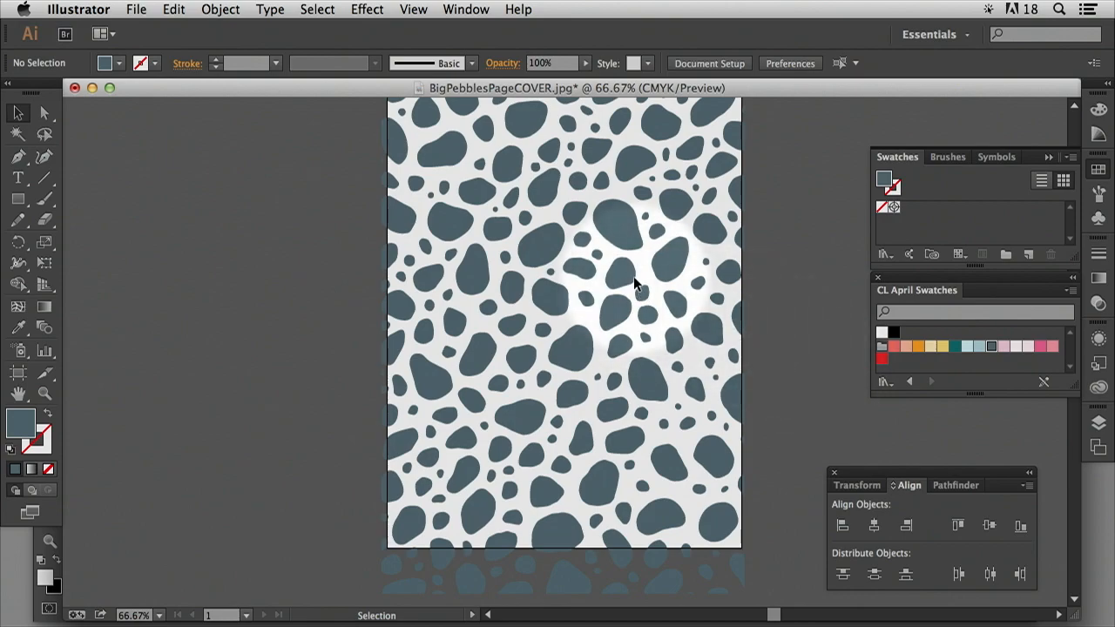
Undo the slate blue fill on the pebble group and leave the group deselected
click(626, 231)
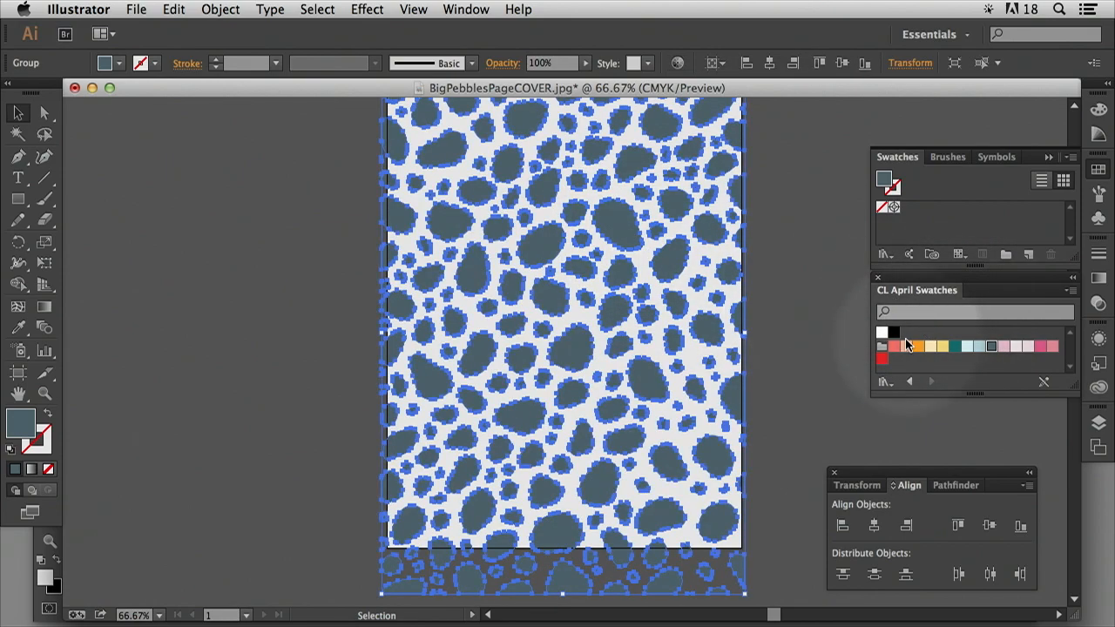
key(super+z)
click(766, 276)
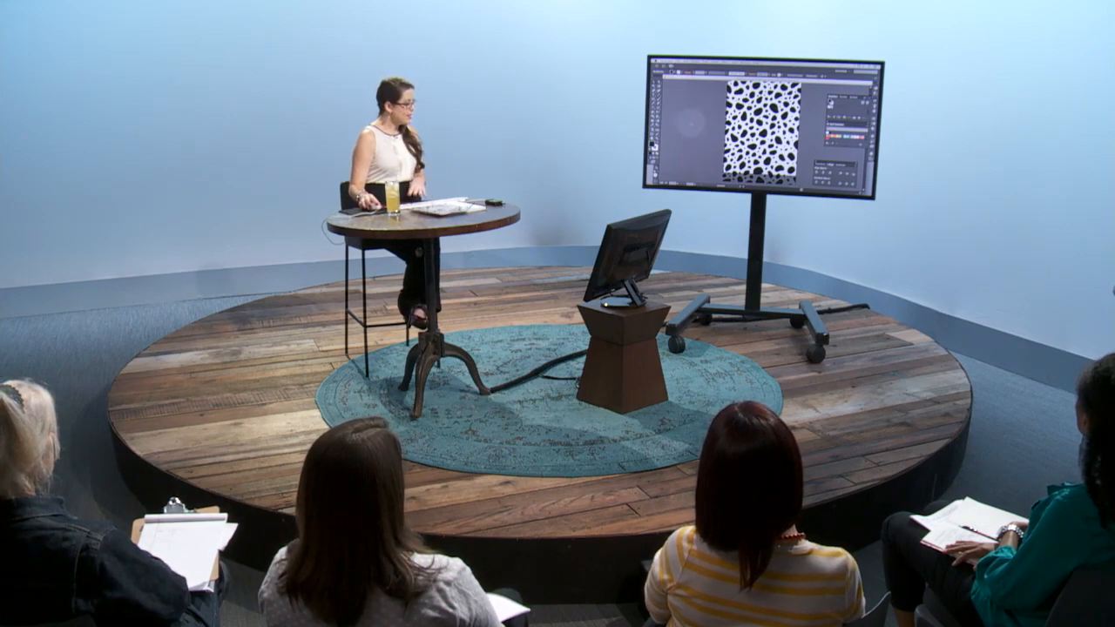
Draw a large circle with the Ellipse tool beside the artboard and fill it with the off-white swatch from CL April Swatches
click(654, 100)
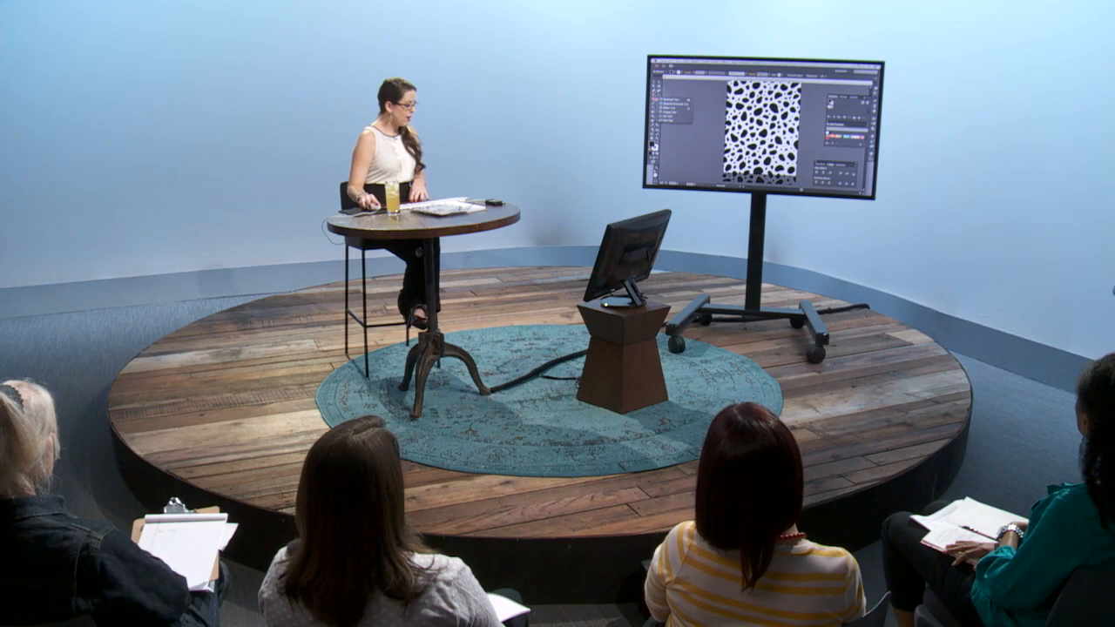
click(669, 108)
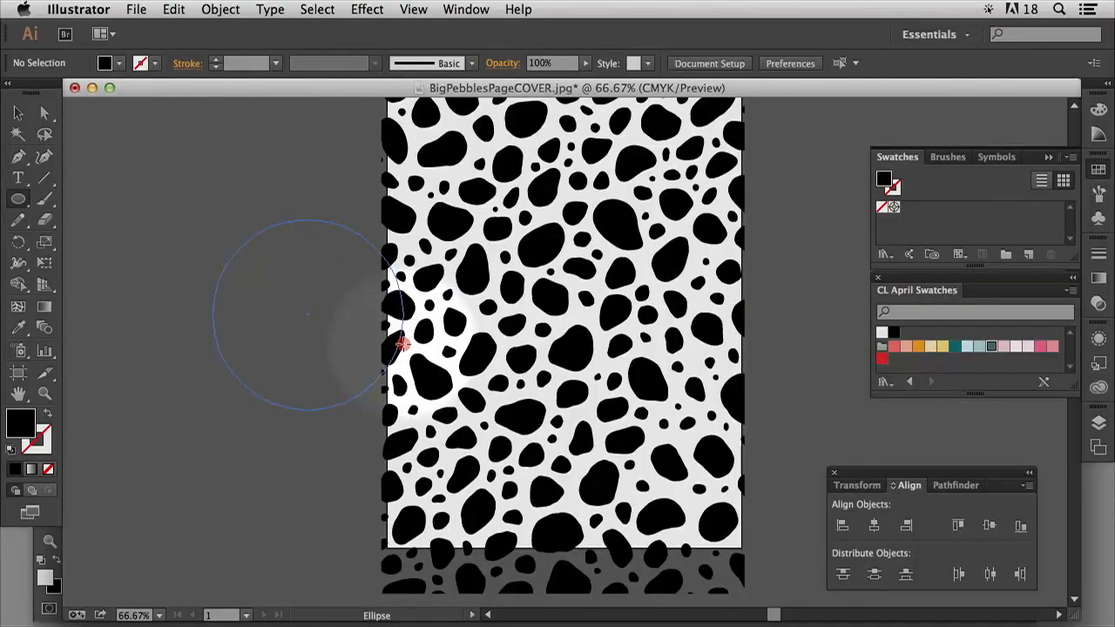
drag(398, 304, 408, 340)
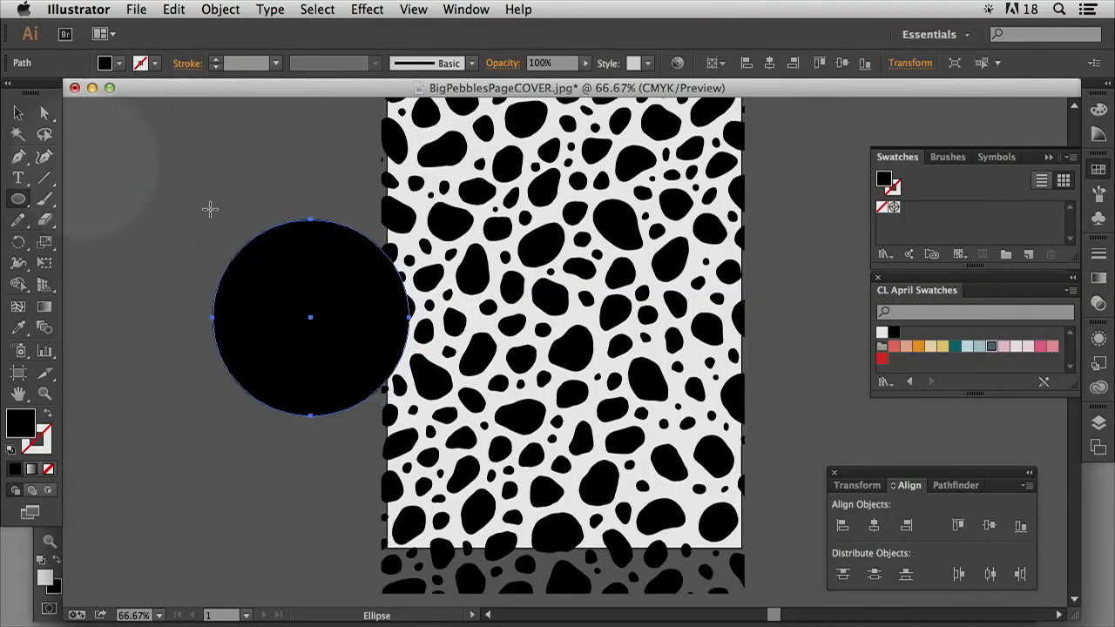
click(881, 332)
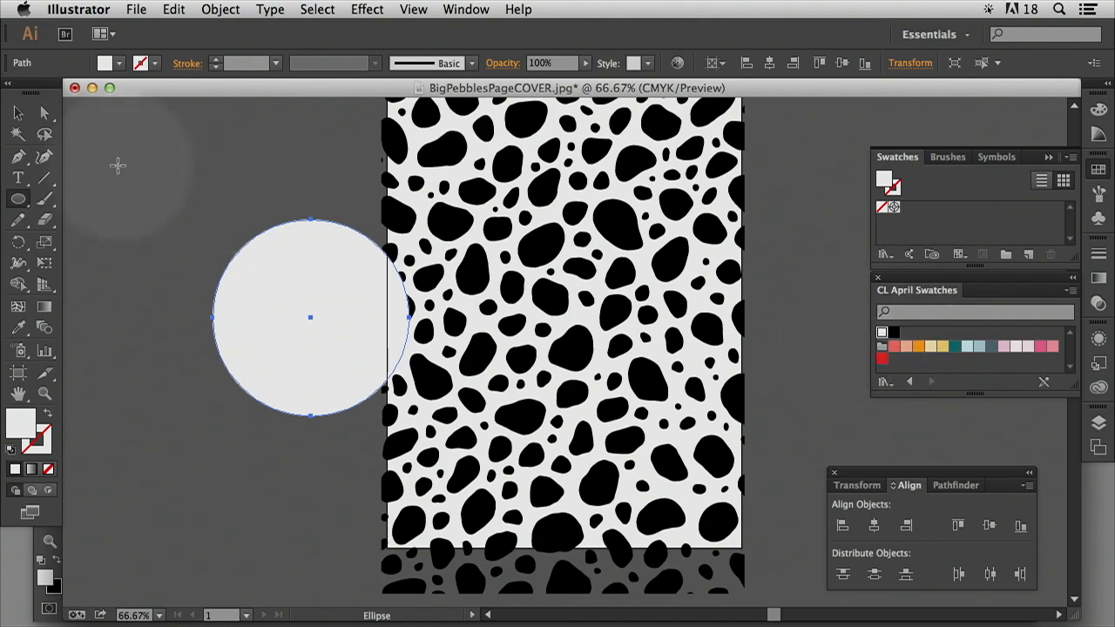
Move the off-white circle onto the middle of the pebble pattern and set its opacity to 85%
click(19, 112)
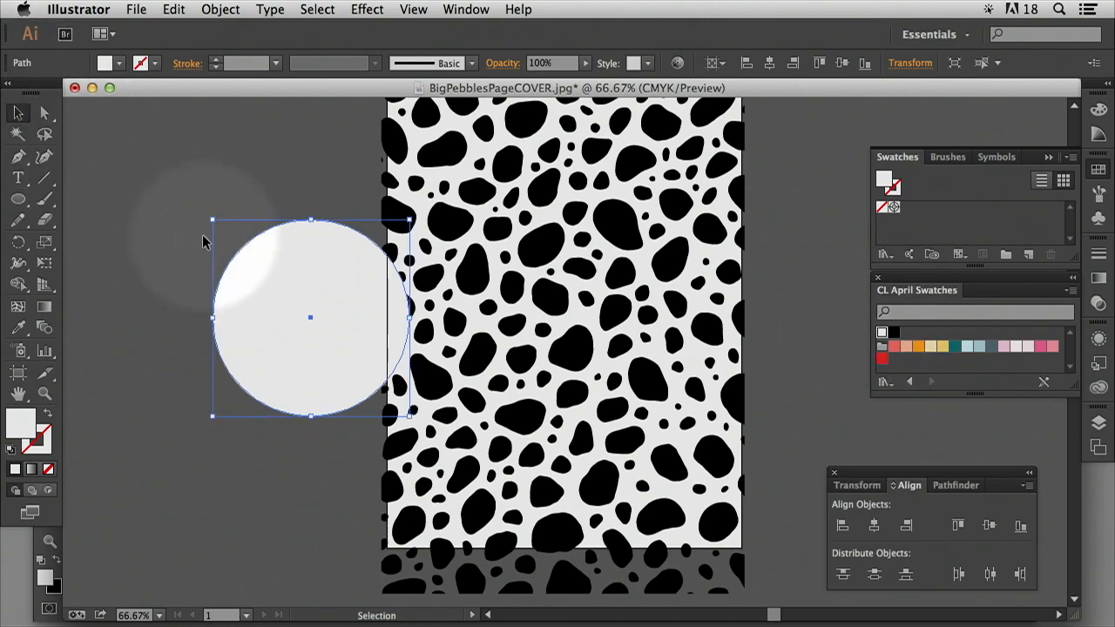
drag(294, 288, 540, 292)
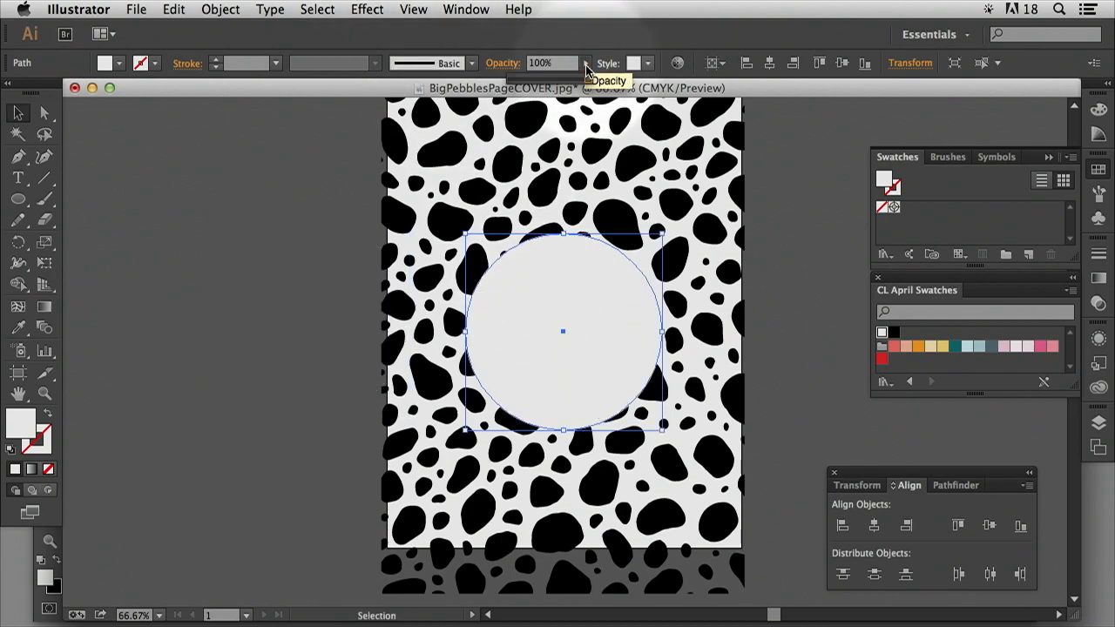
click(586, 66)
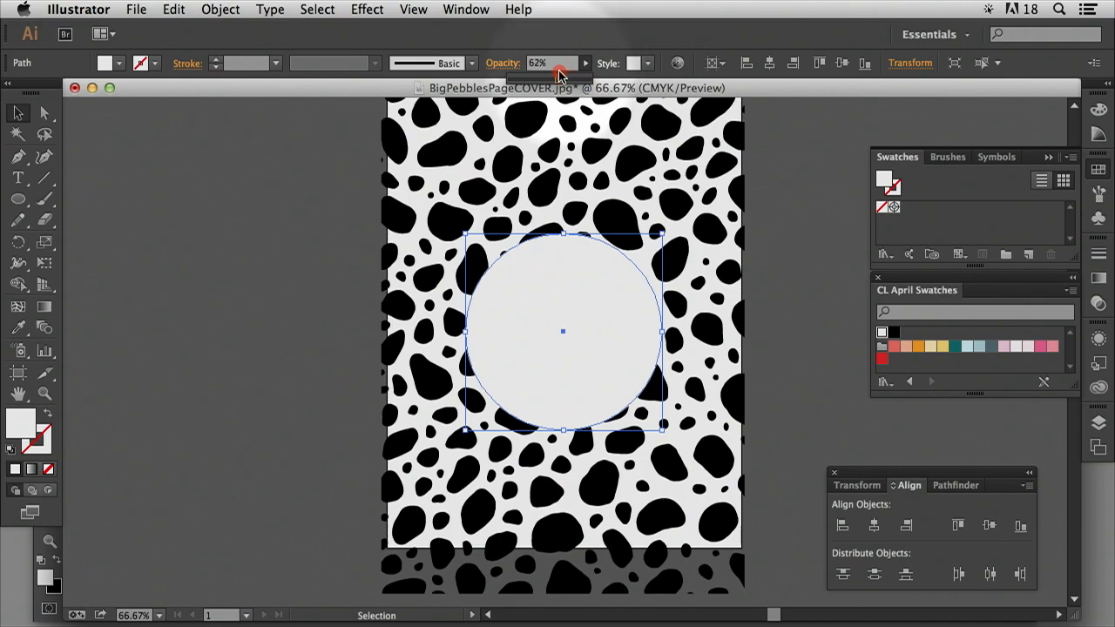
click(559, 75)
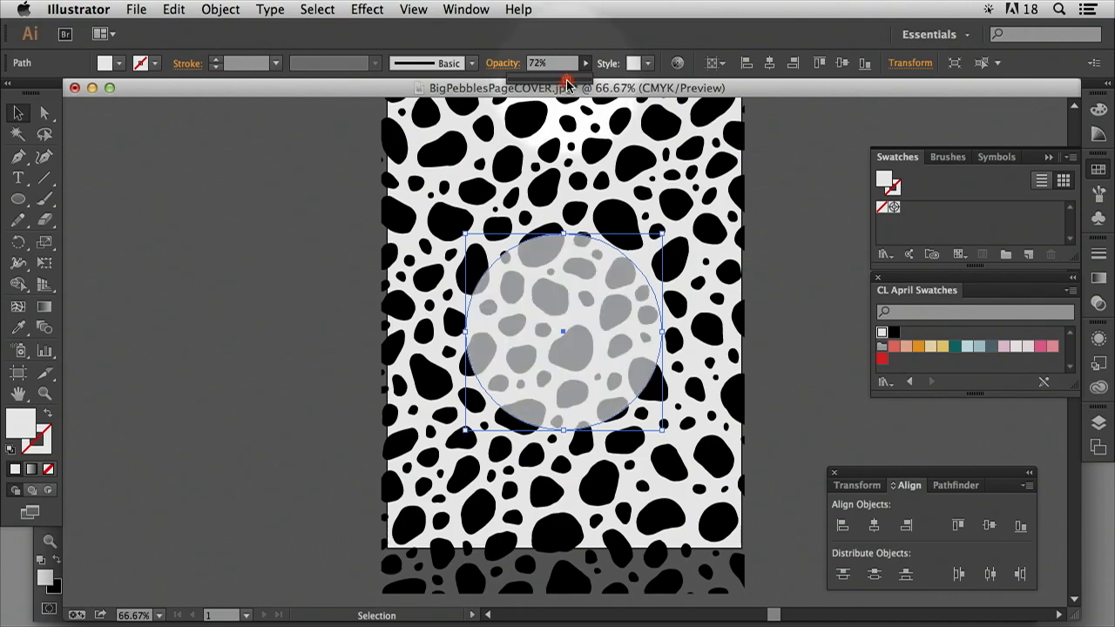
drag(567, 83, 568, 82)
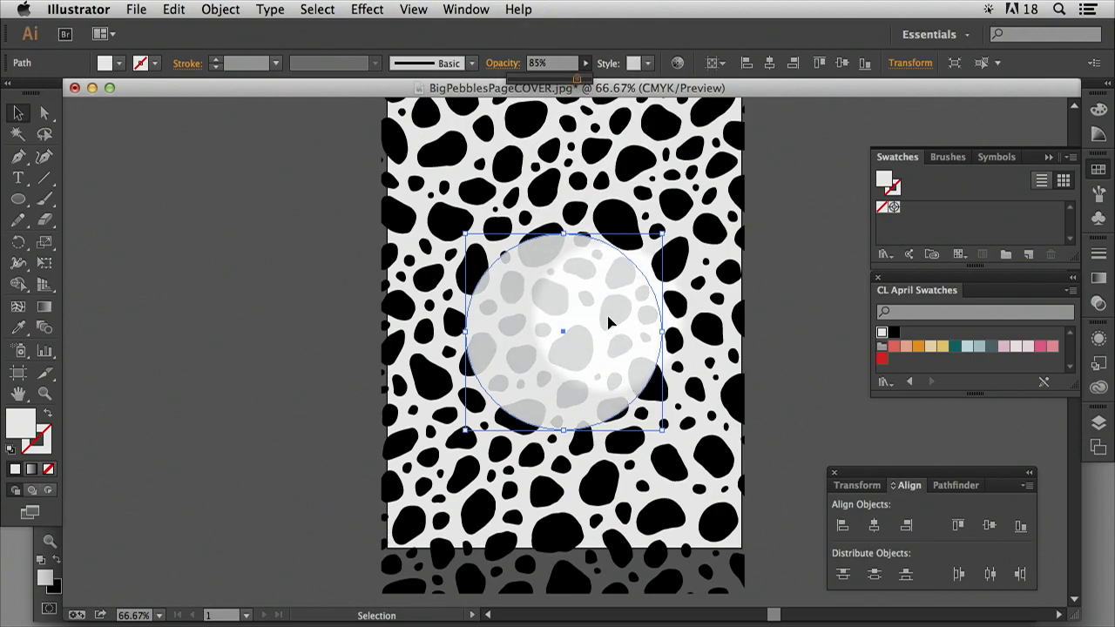
Enlarge the translucent circle slightly and center it horizontally and vertically on the artboard
drag(664, 232, 683, 212)
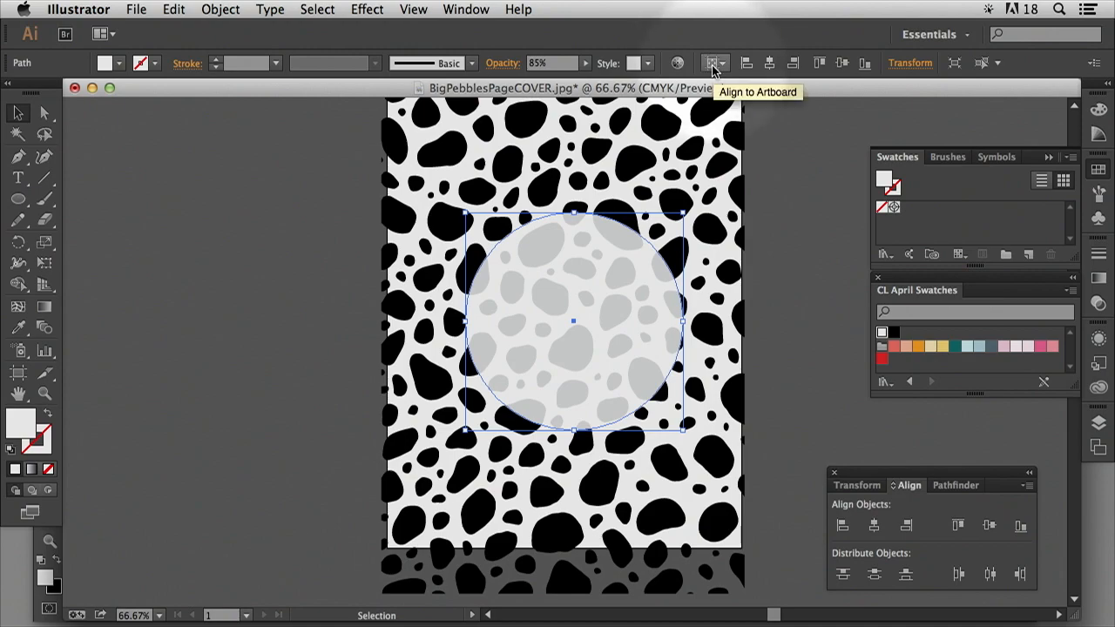
click(712, 68)
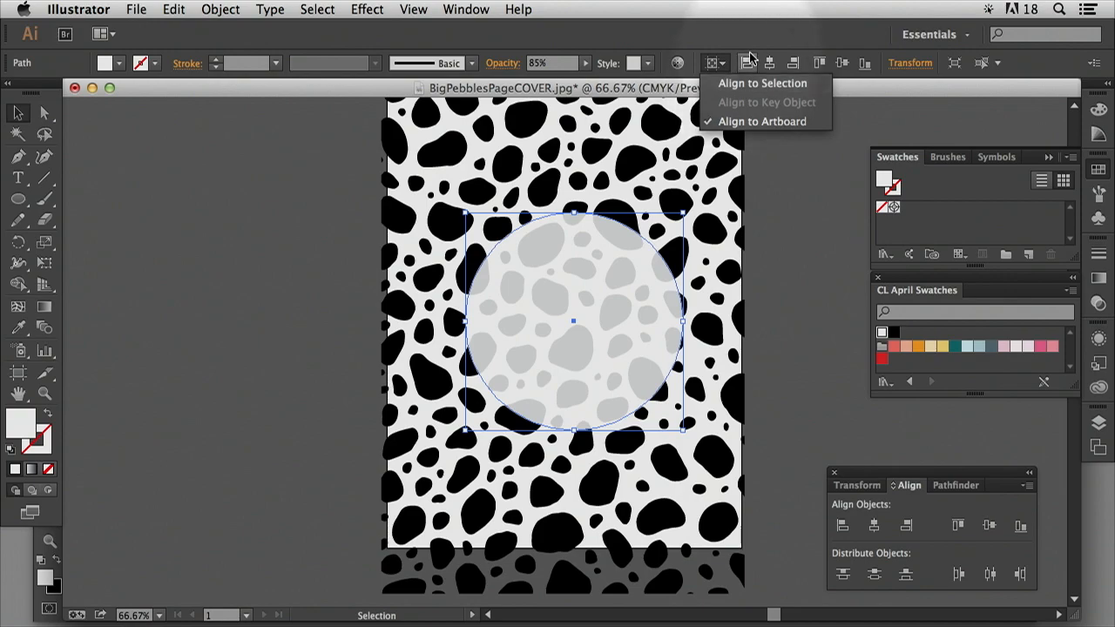
click(774, 121)
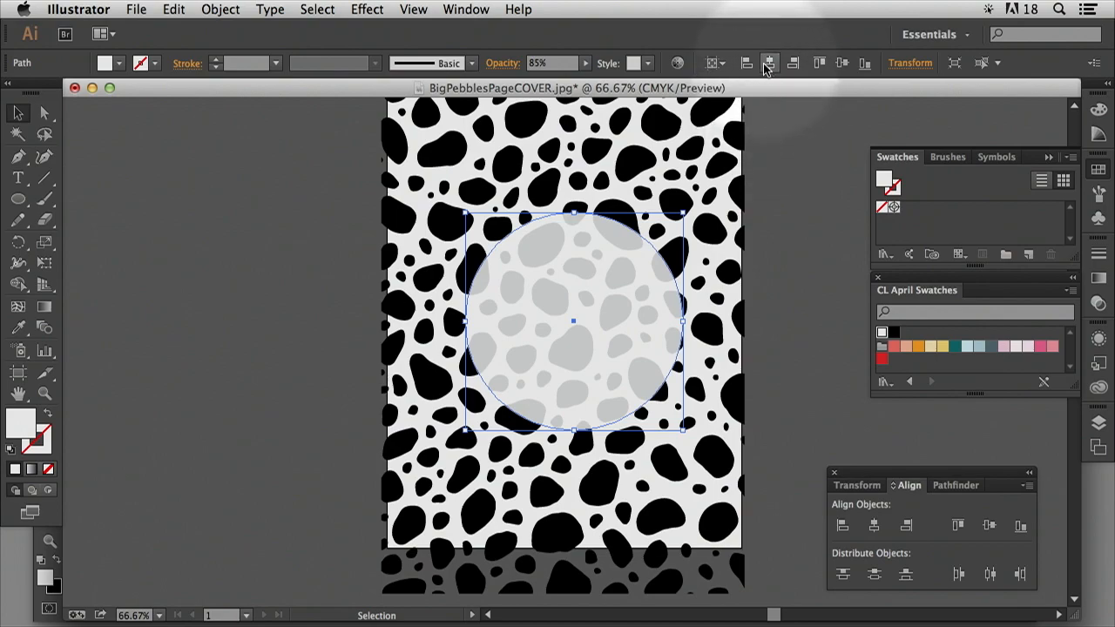
click(768, 63)
click(842, 66)
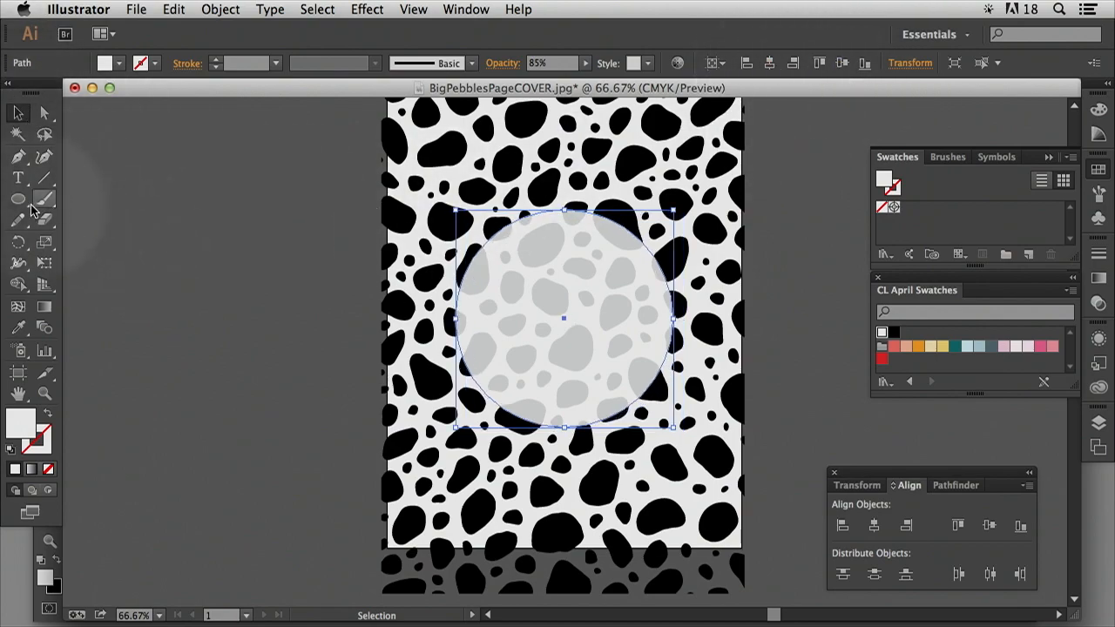
Start a point text object on the empty canvas beside the artboard and set its font to ParisBlack
click(18, 177)
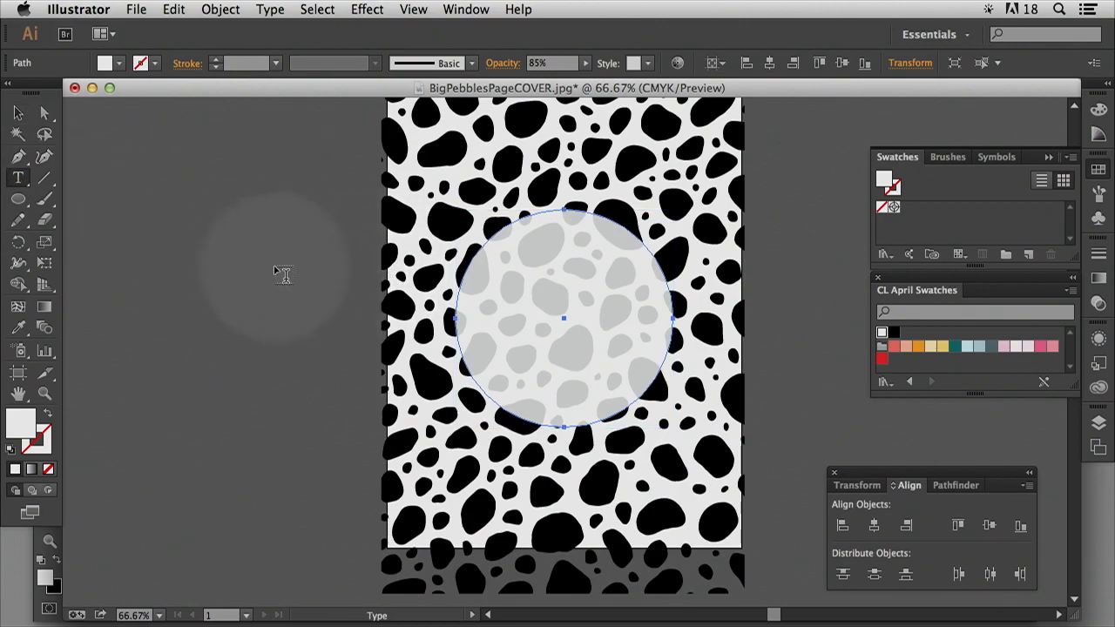
click(277, 277)
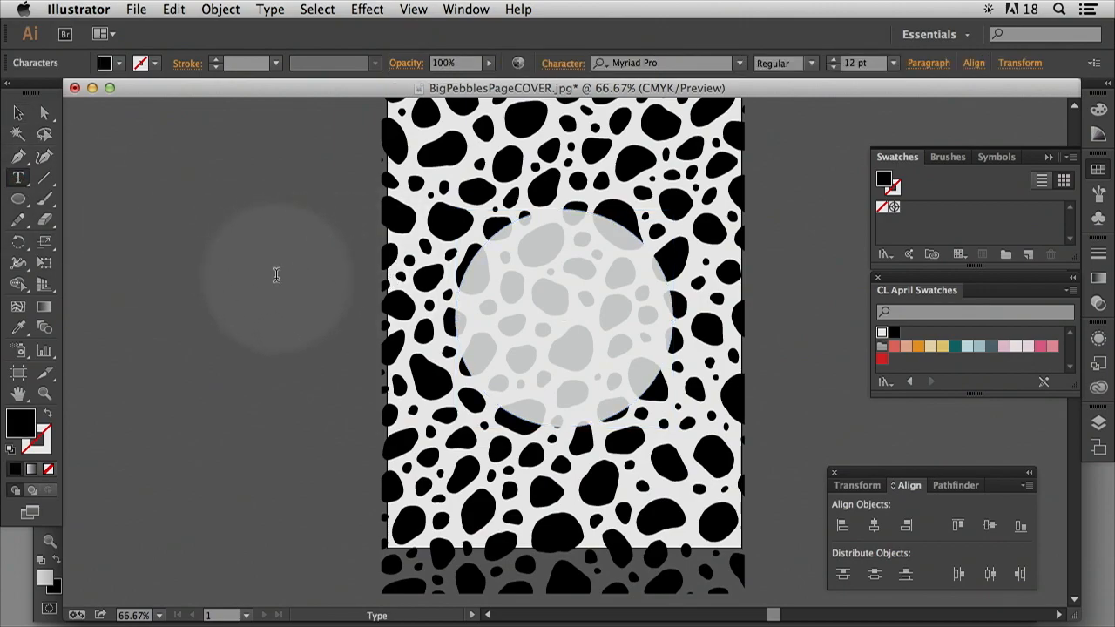
click(277, 12)
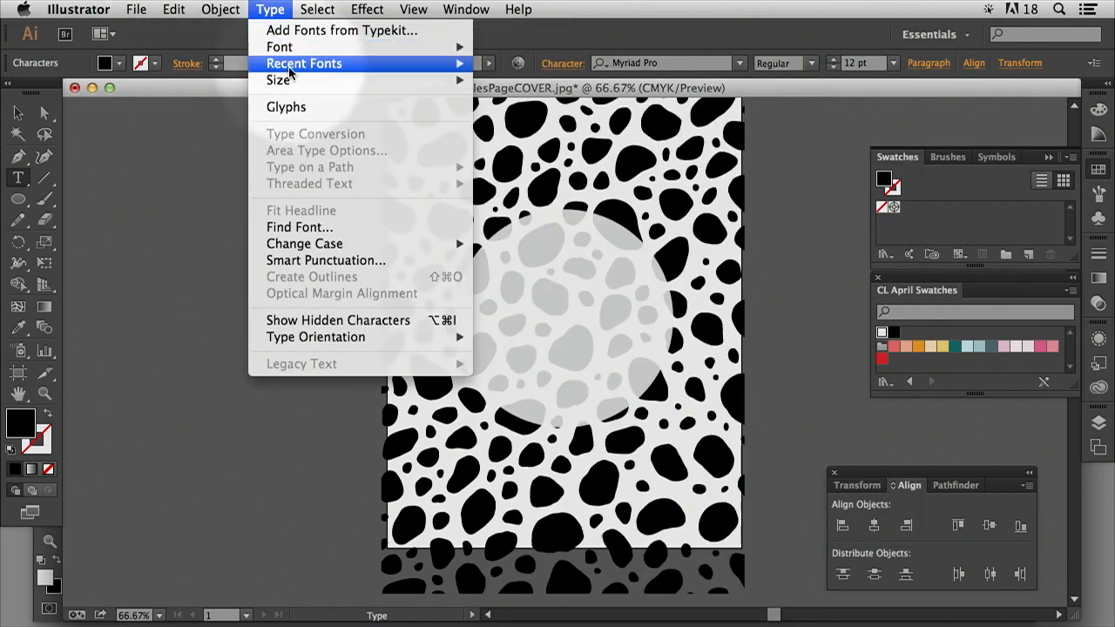
mouse_move(292, 68)
mouse_move(335, 47)
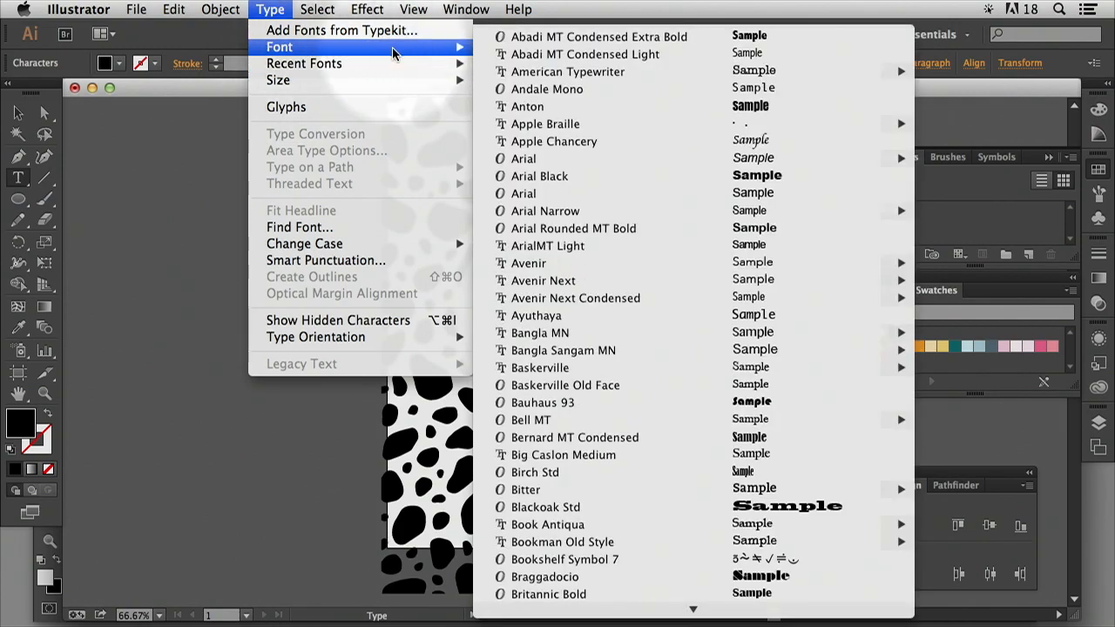
mouse_move(577, 71)
scroll(627, 133, down, 10)
mouse_move(627, 132)
scroll(627, 133, down, 20)
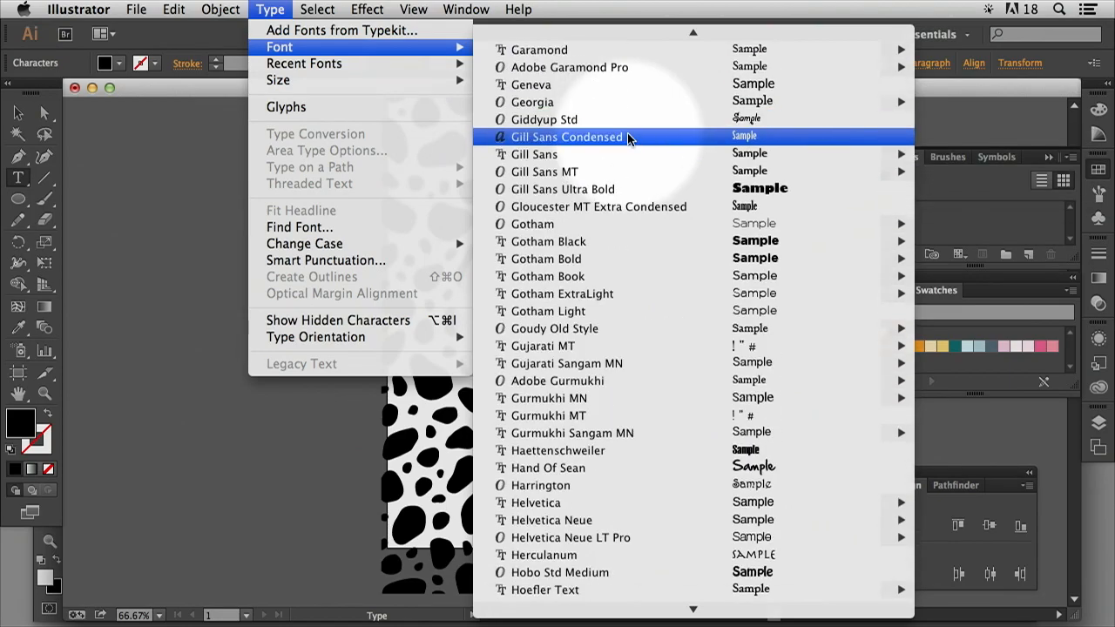
scroll(627, 132, down, 20)
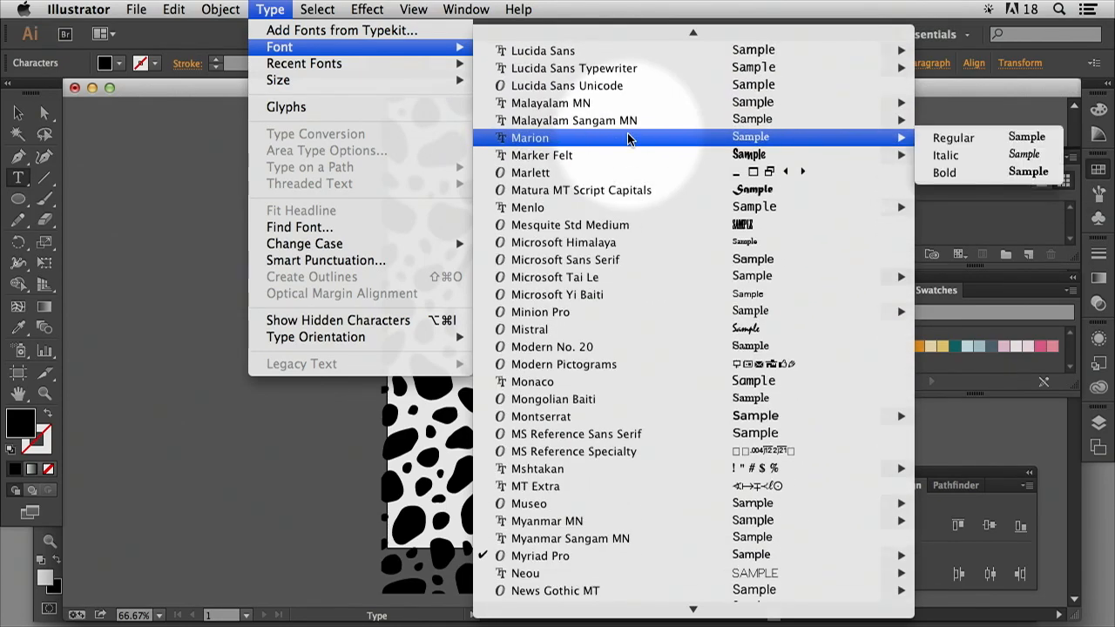
scroll(627, 132, down, 14)
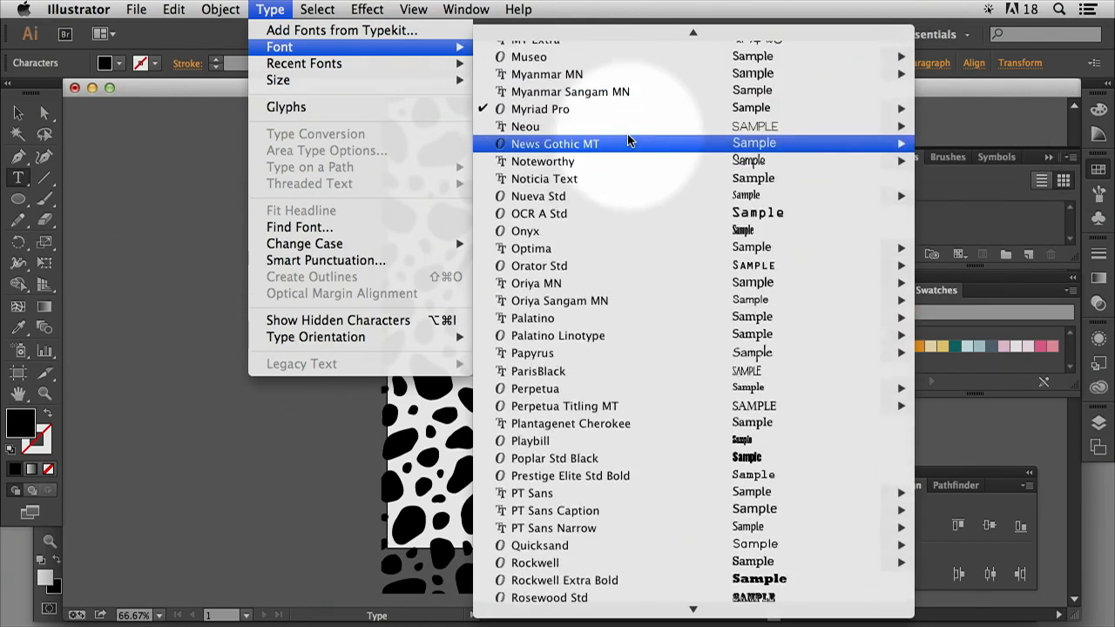
mouse_move(641, 151)
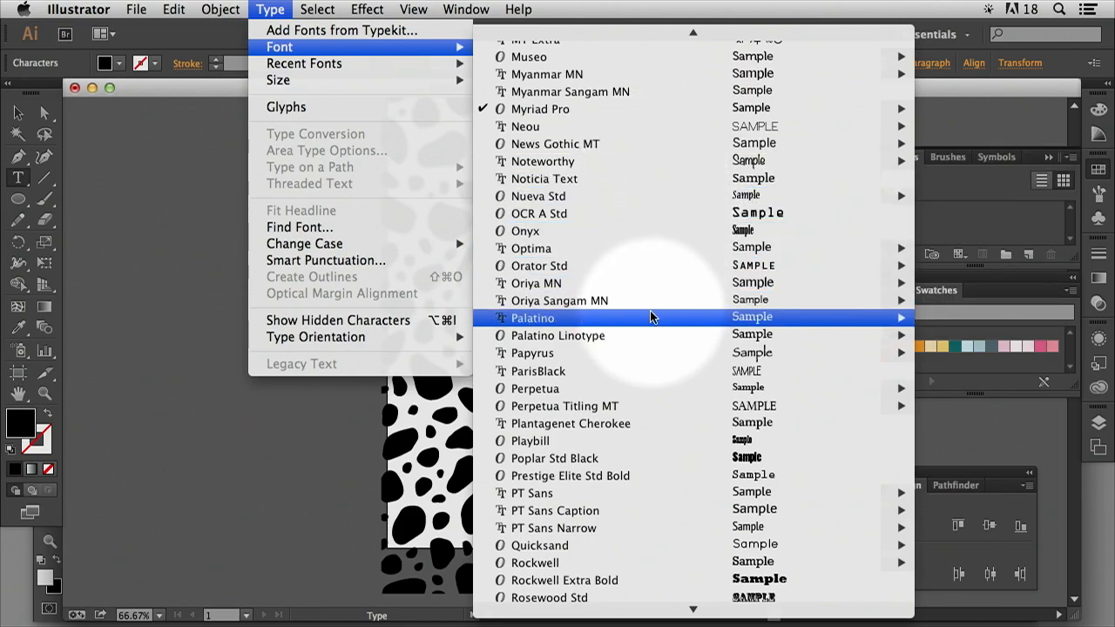
click(658, 371)
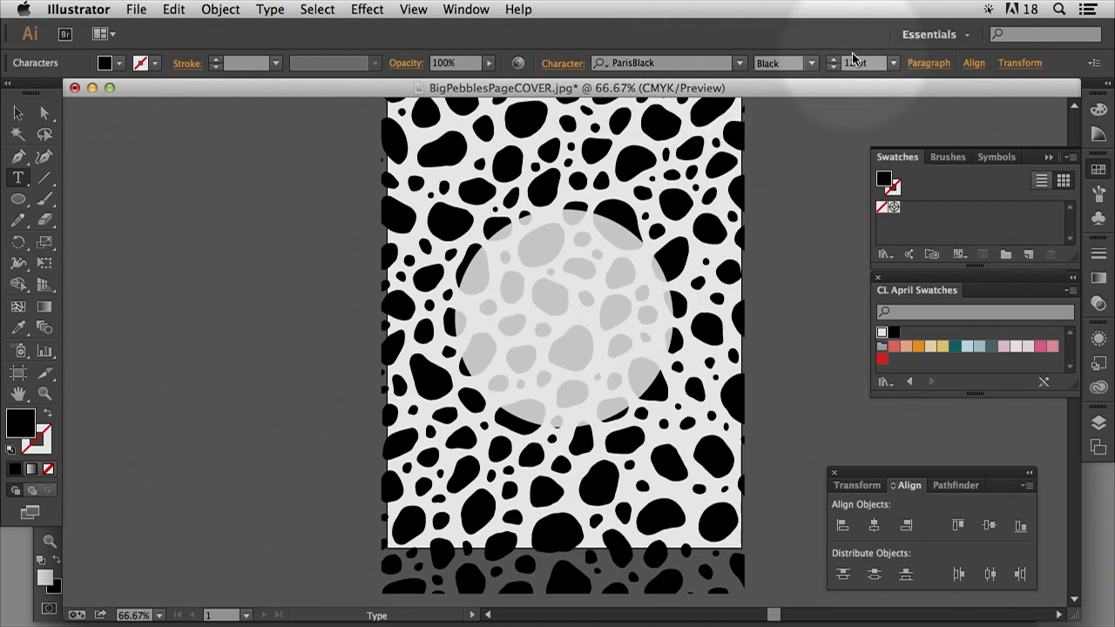
Set the font size to 24 pt and enter the title text "EBOOK EXAMPLE"
click(890, 64)
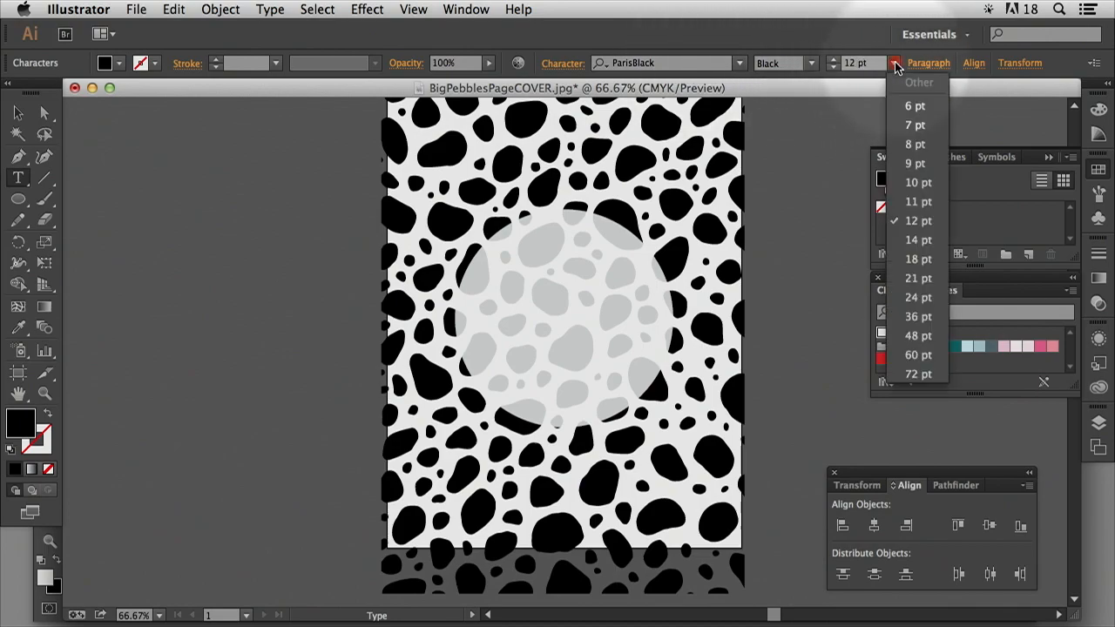
click(914, 299)
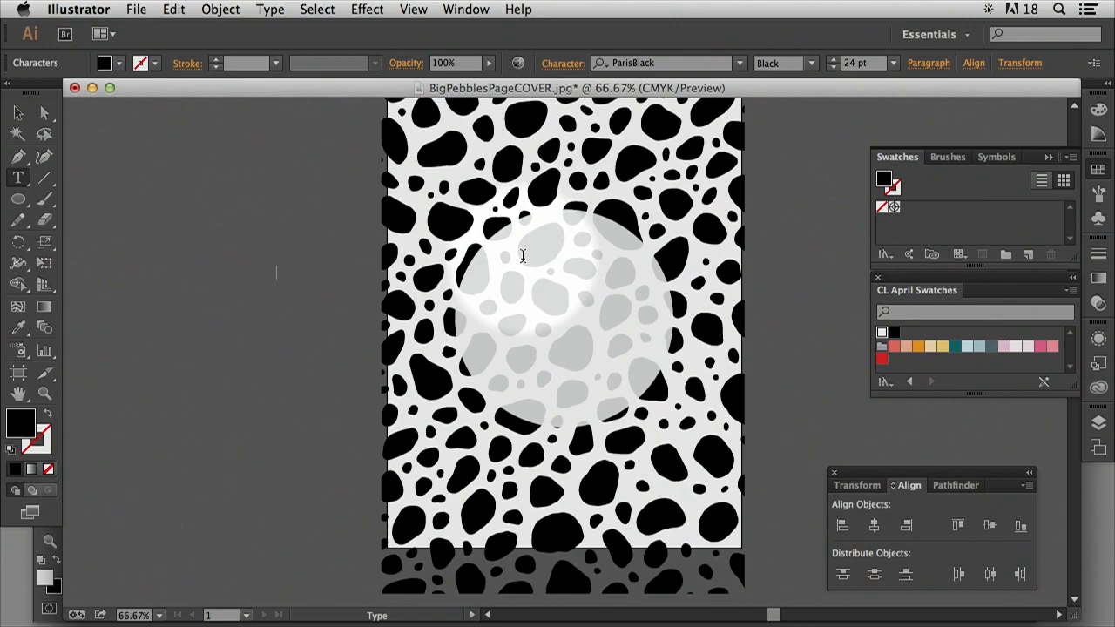
key(shift+e)
text(BOOK EXAMPLE)
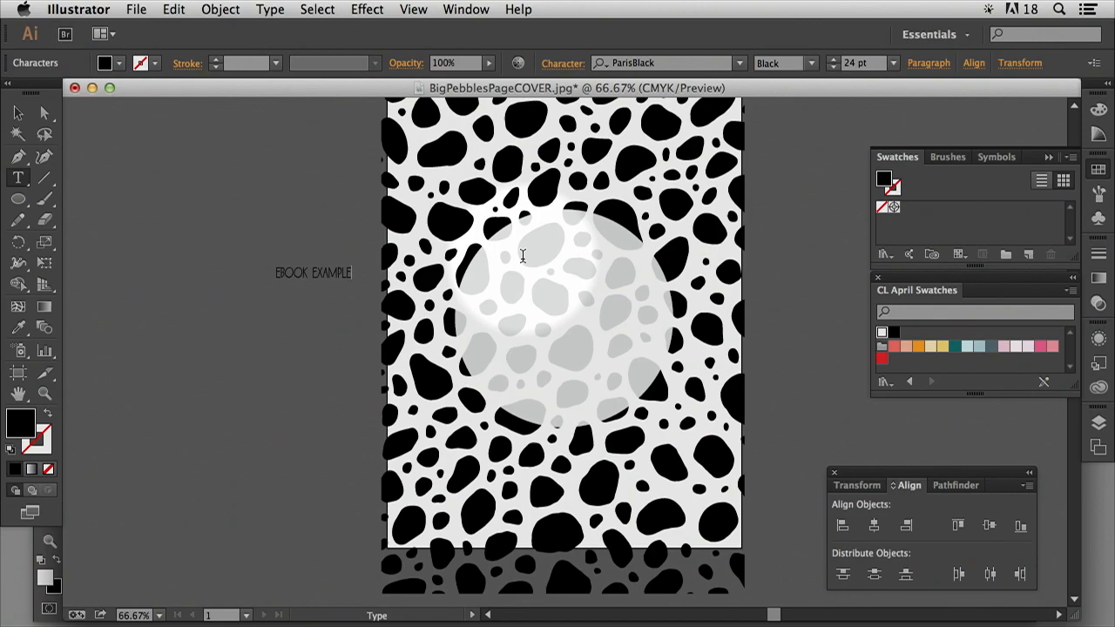
Select the whole EBOOK EXAMPLE title and set its font size to 36 pt
click(15, 114)
click(318, 282)
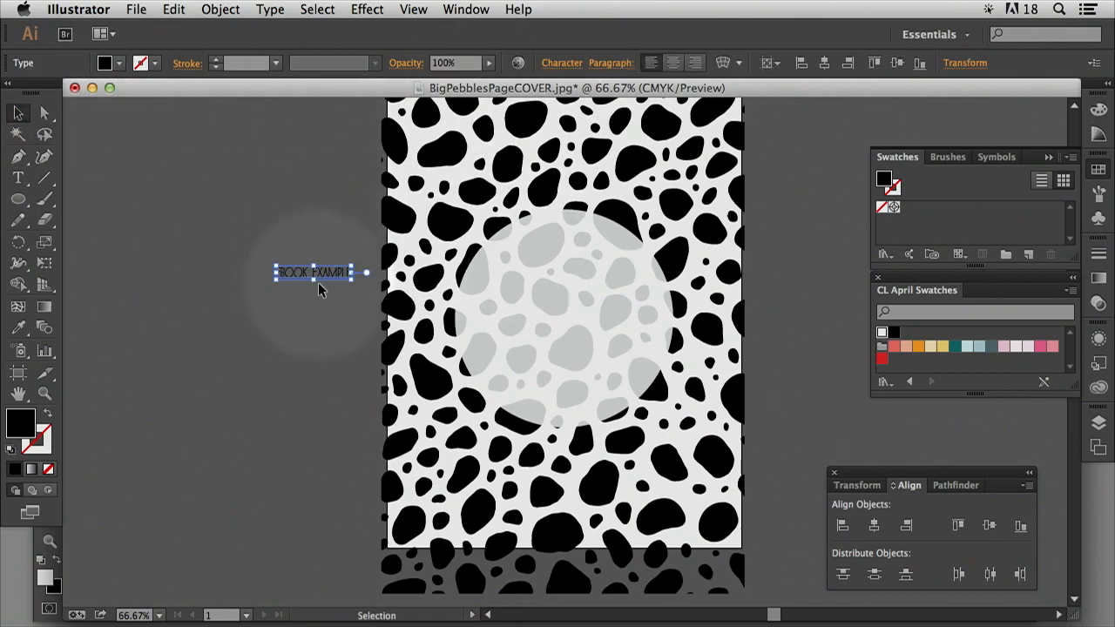
double_click(267, 272)
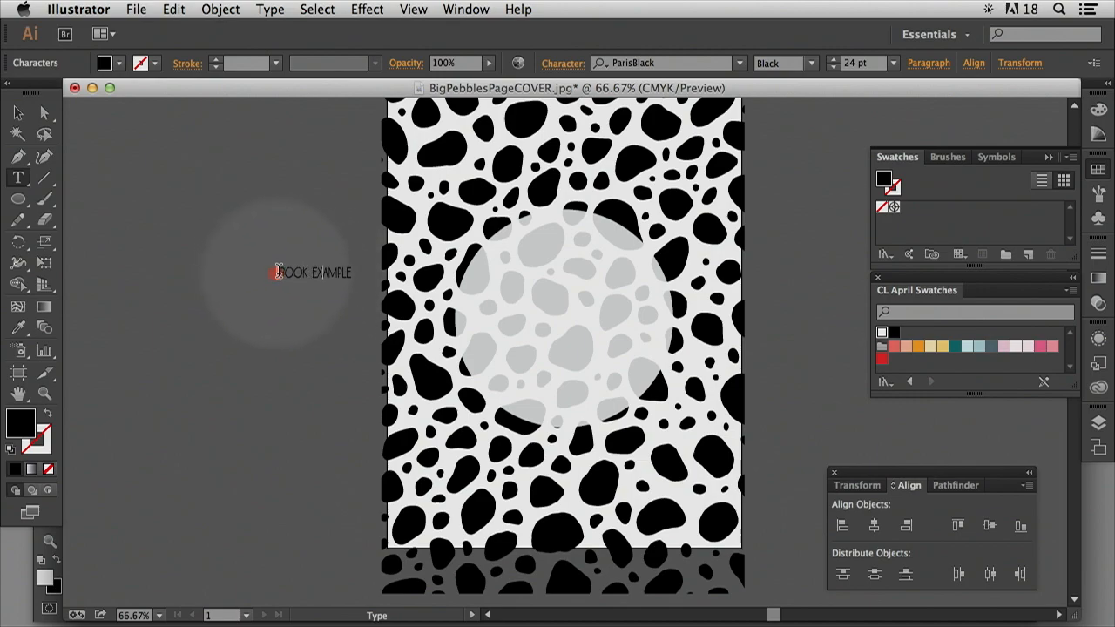
drag(275, 272, 352, 272)
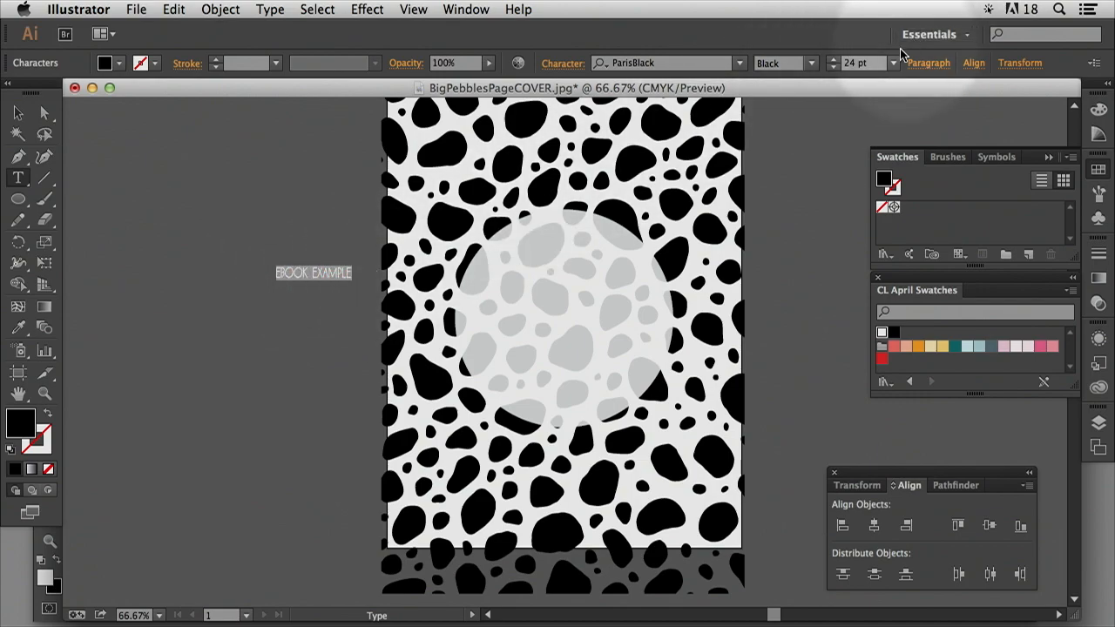
click(893, 63)
click(919, 322)
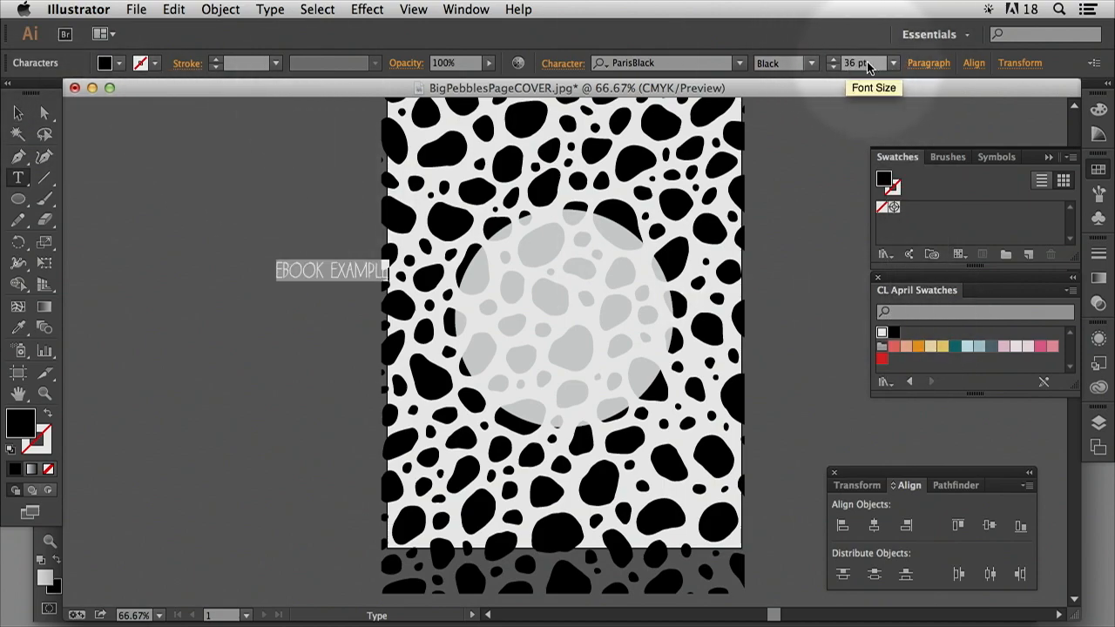
Move the title into the circle, centered horizontally and slightly above its middle, and deselect it
click(15, 113)
click(310, 269)
drag(310, 269, 546, 296)
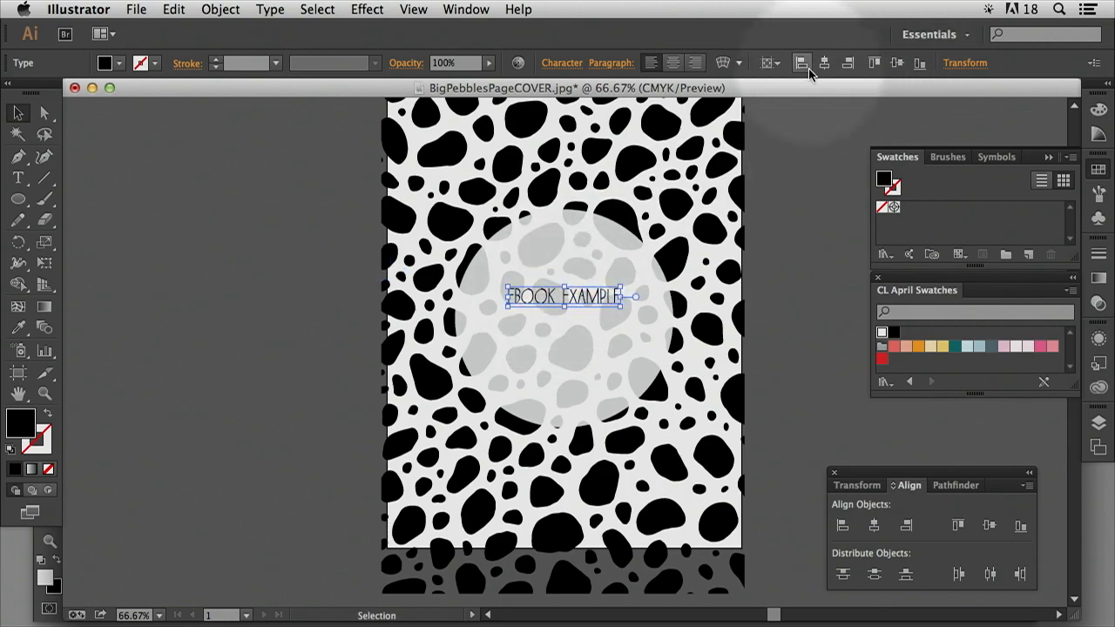
click(216, 309)
Draw a straight horizontal line inside the circle just below the title, slightly wider than the title text
click(45, 177)
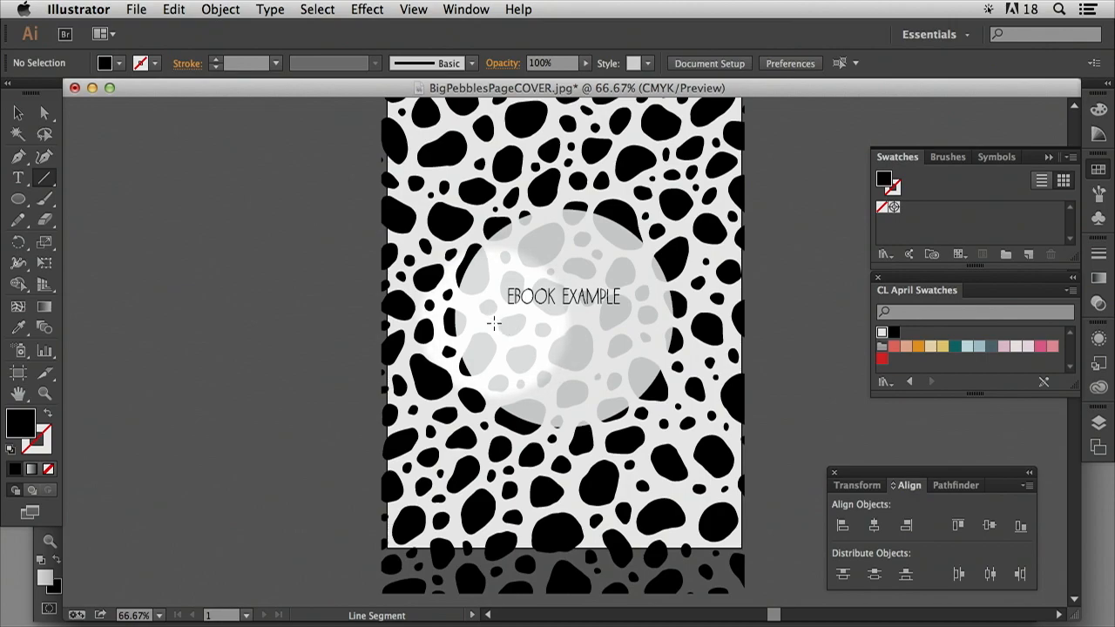
drag(502, 328, 584, 338)
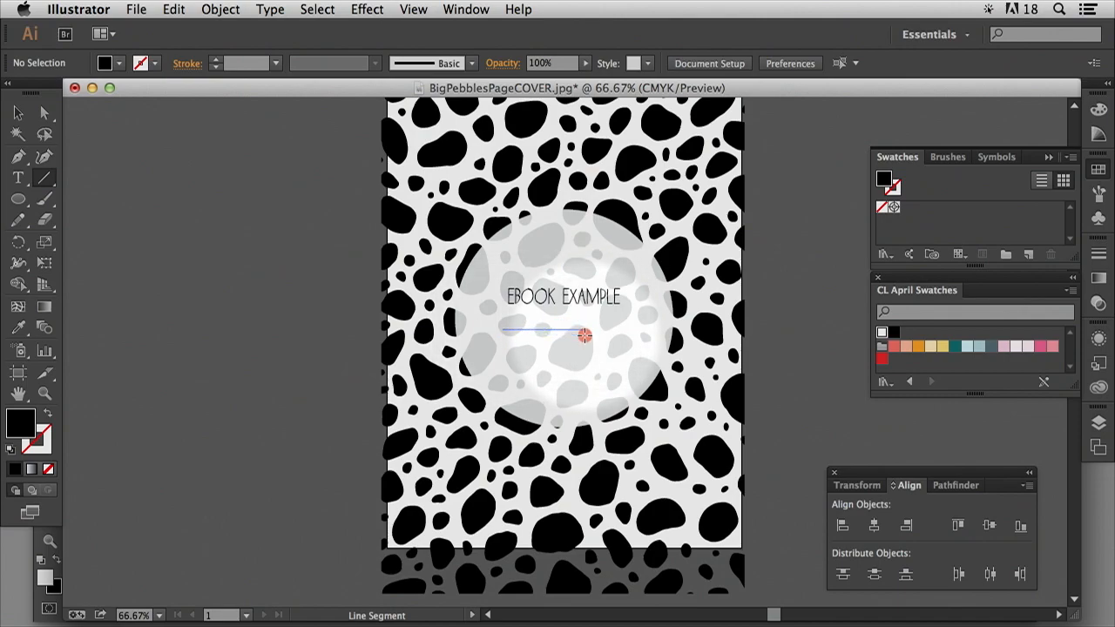
drag(584, 335, 631, 324)
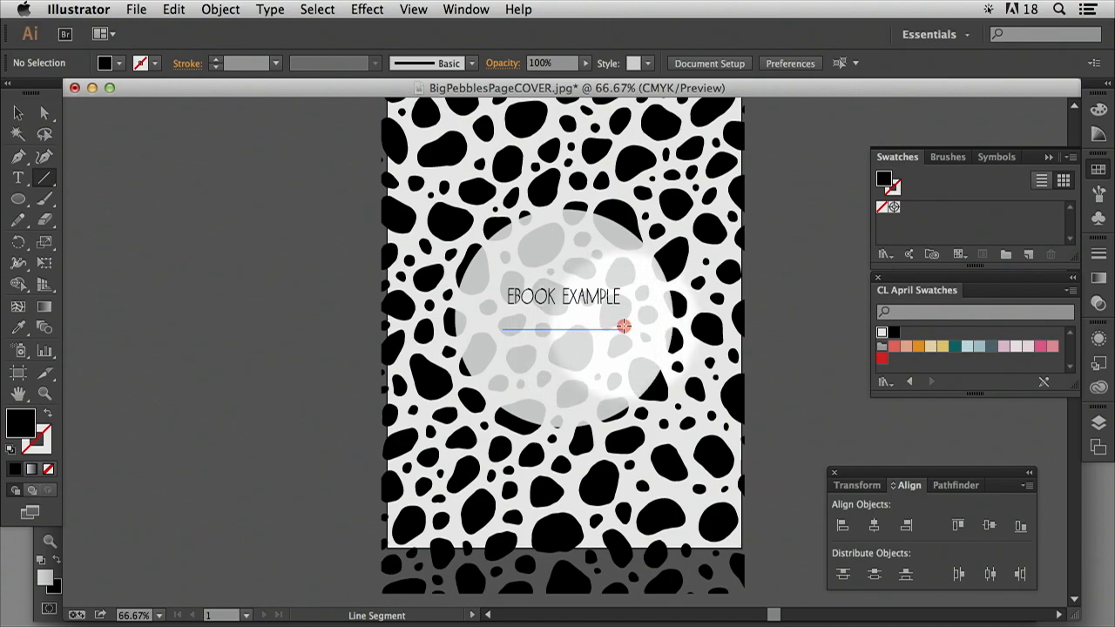
drag(623, 325, 621, 327)
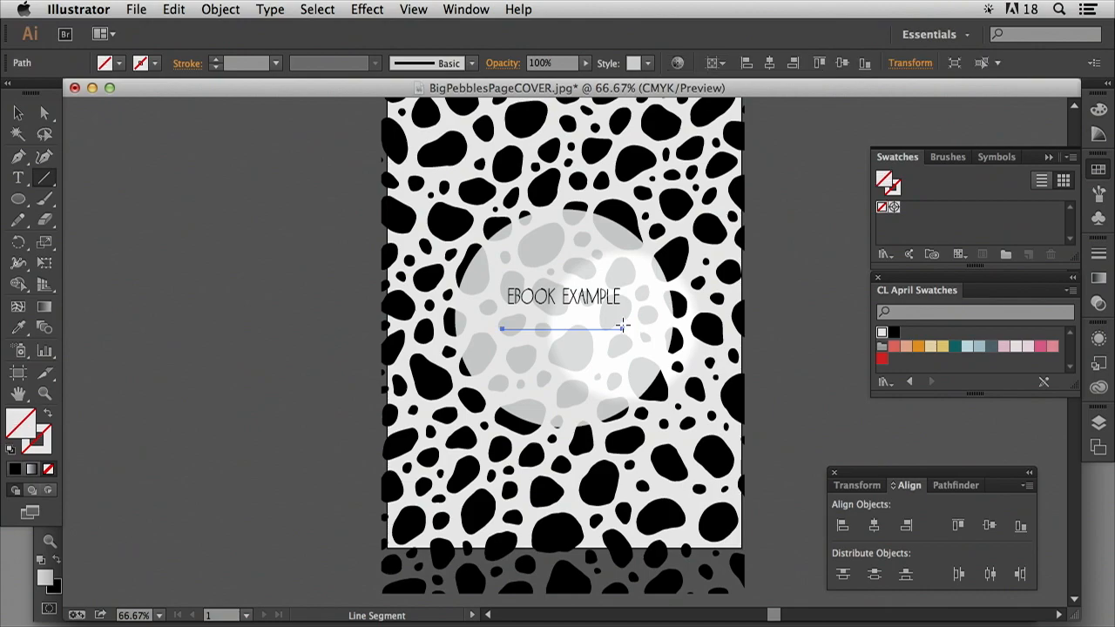
Apply the dark pink swatch from CL April Swatches to the line's stroke and set the stroke weight to 2 pt
click(35, 449)
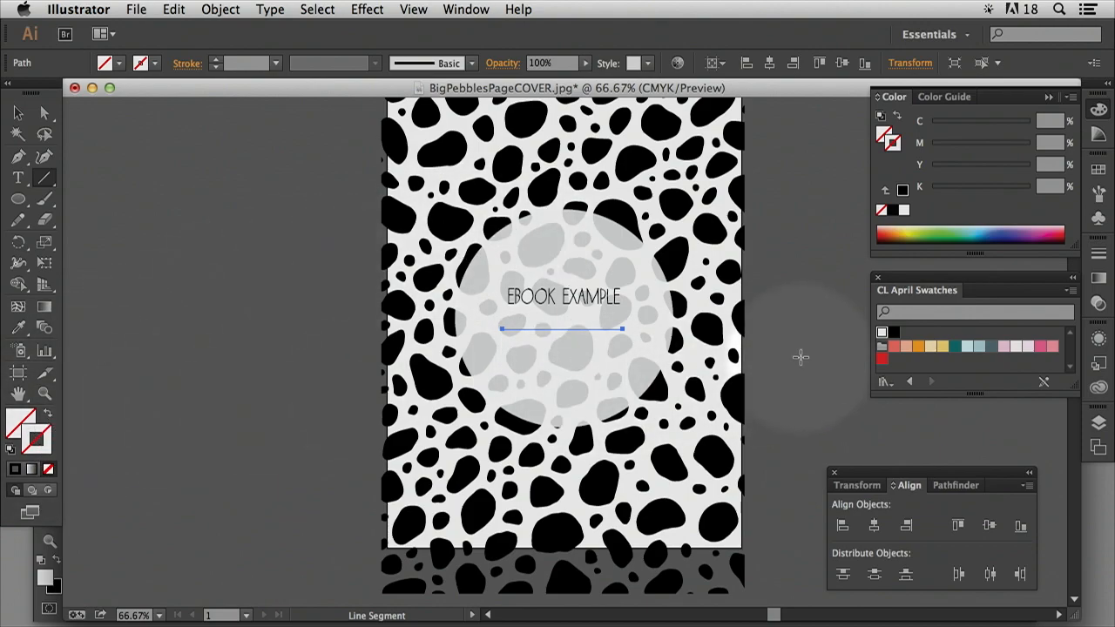
click(1041, 346)
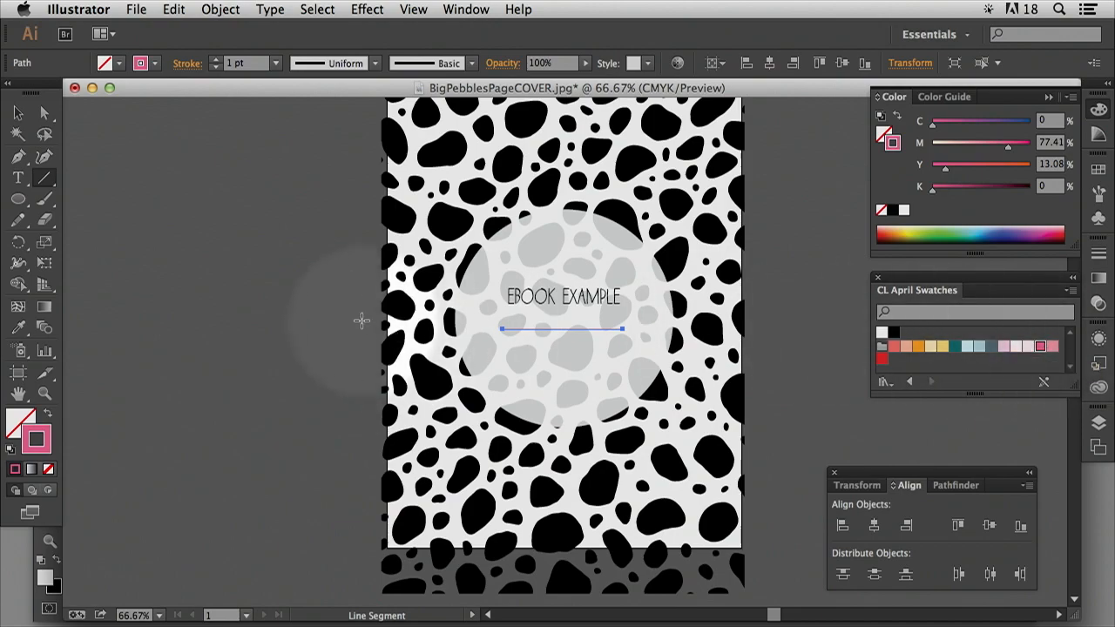
click(276, 66)
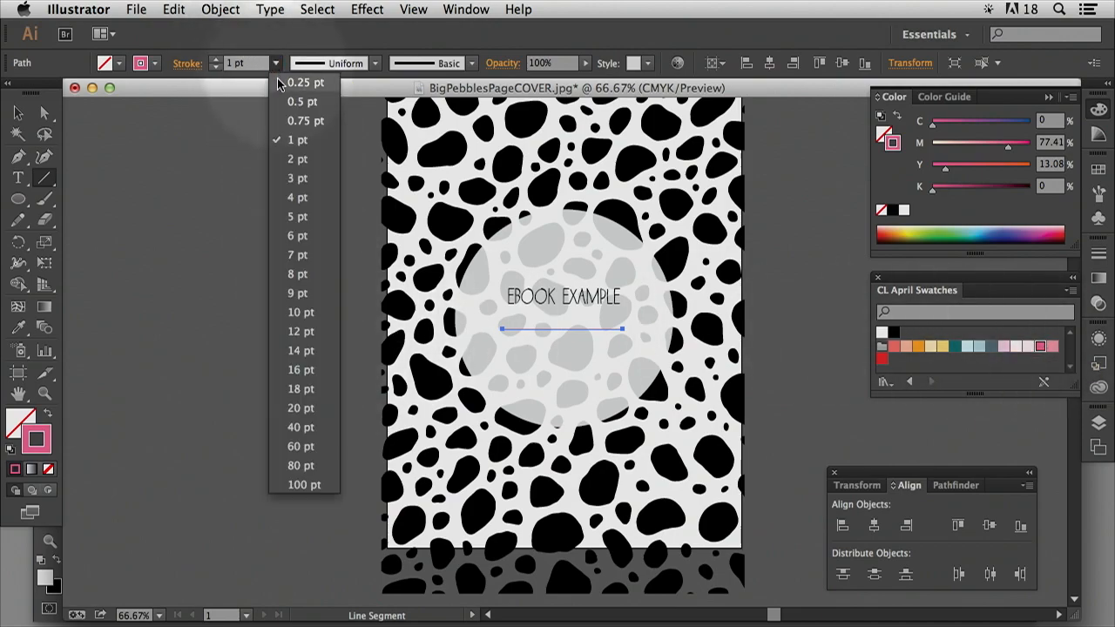
click(301, 160)
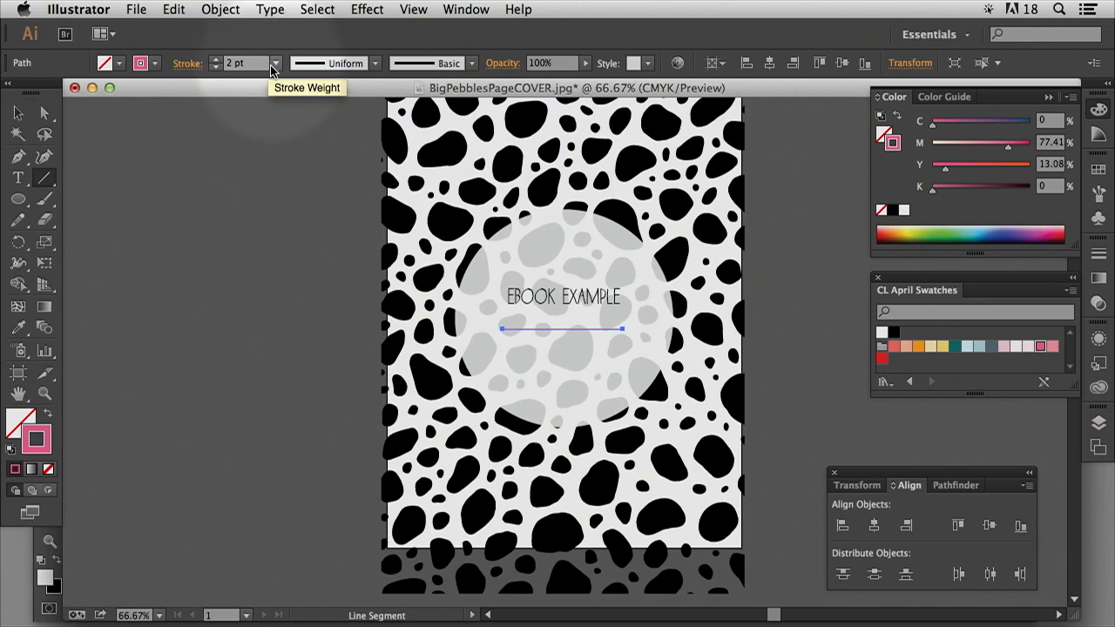
Try a 14 pt stroke weight on the pink line and return it to 2 pt
click(277, 66)
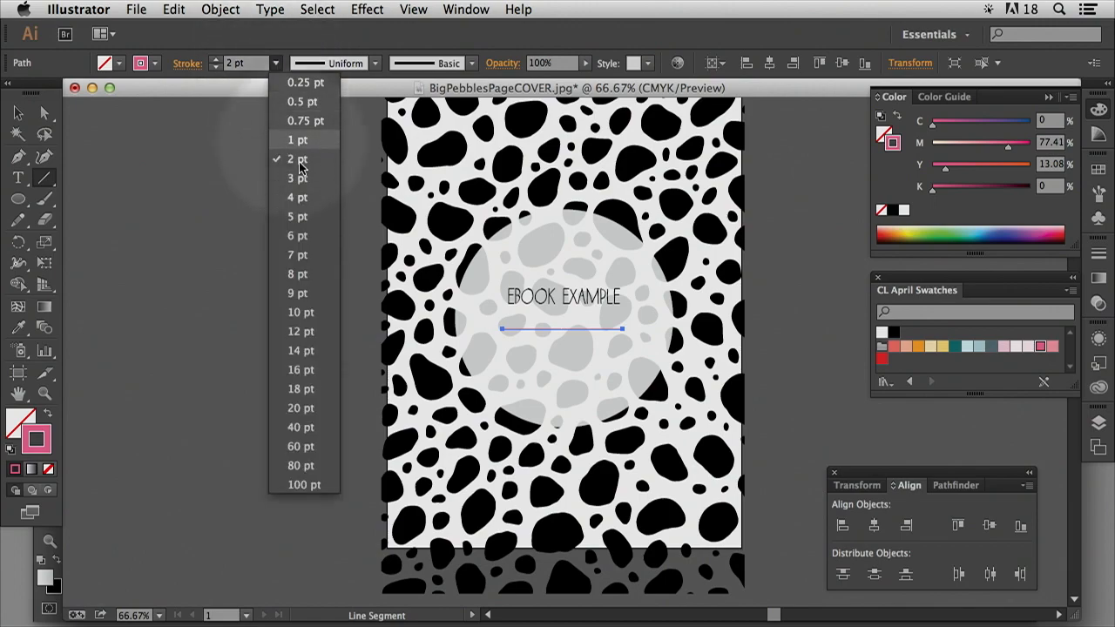
click(309, 363)
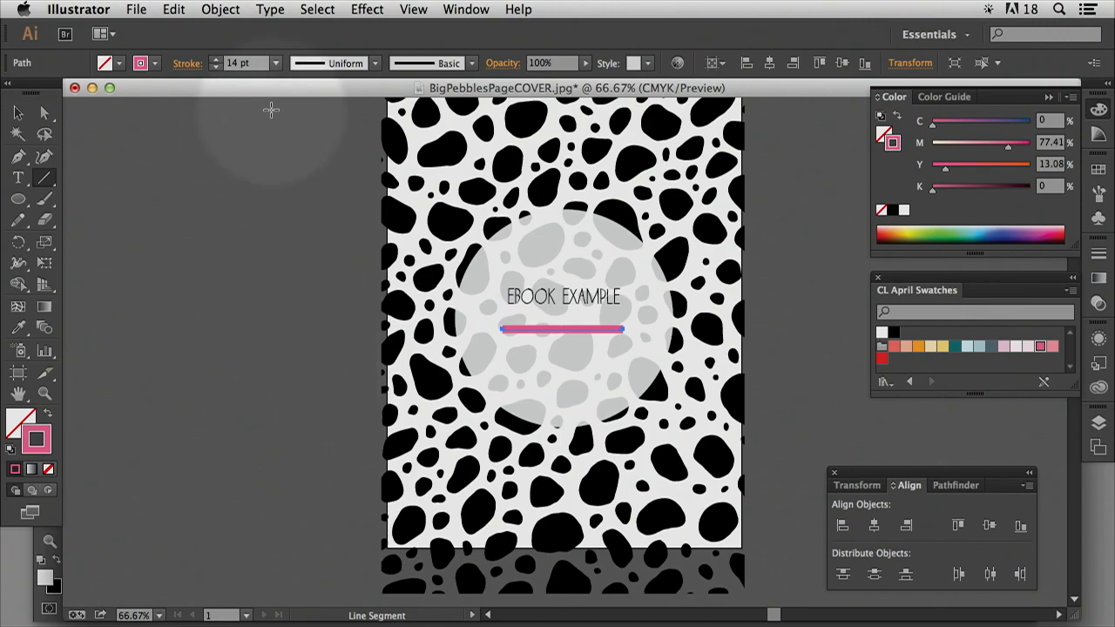
click(274, 65)
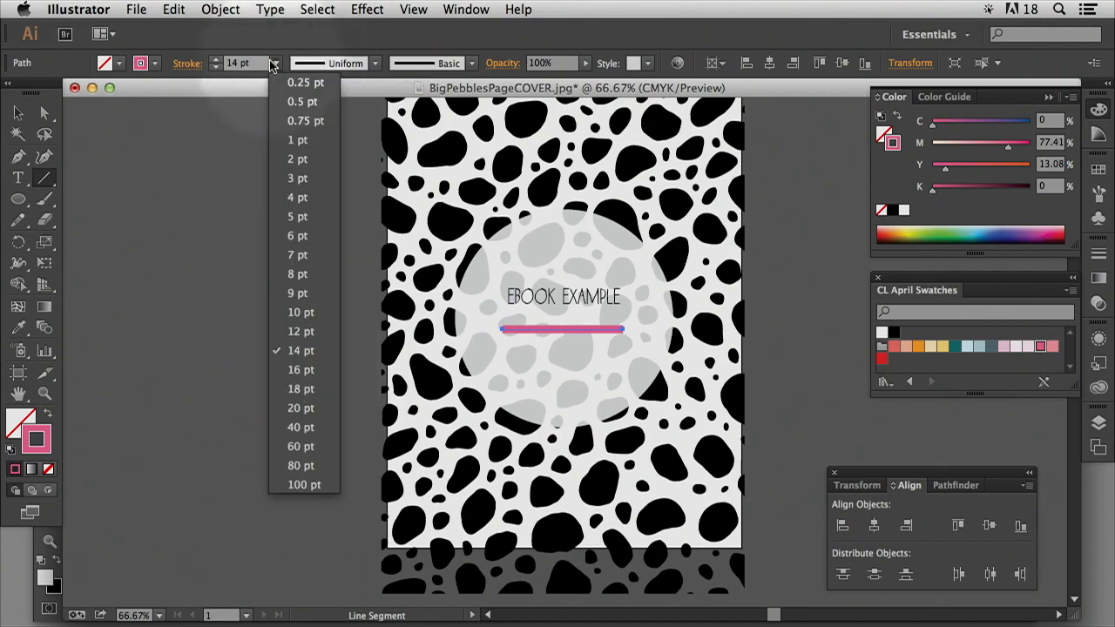
click(296, 158)
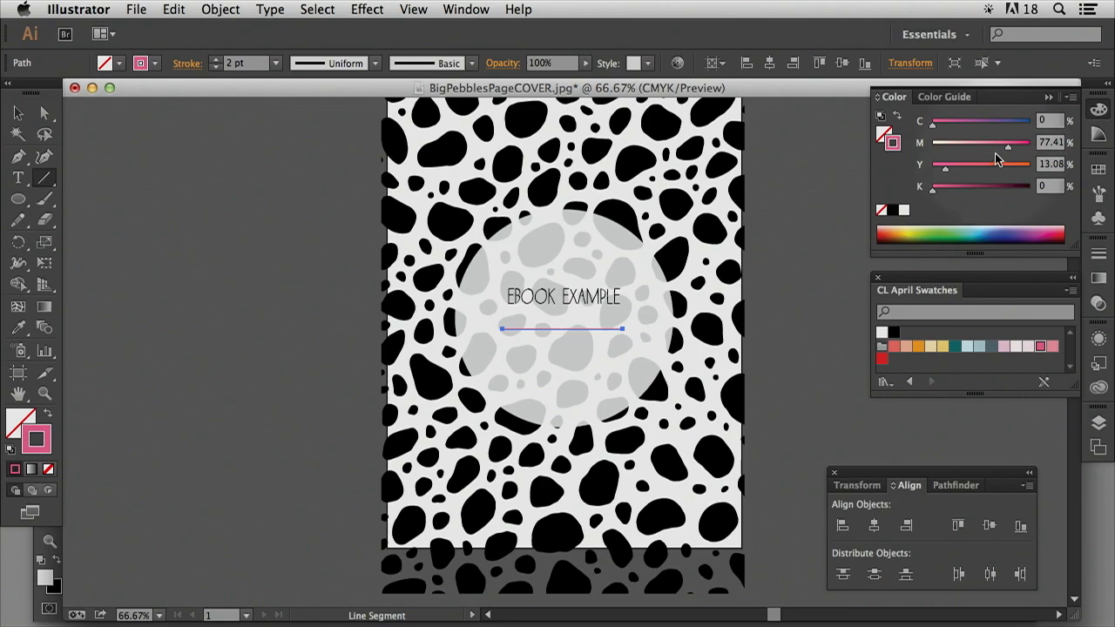
Give the pink line's stroke a round cap and a round join
click(1099, 254)
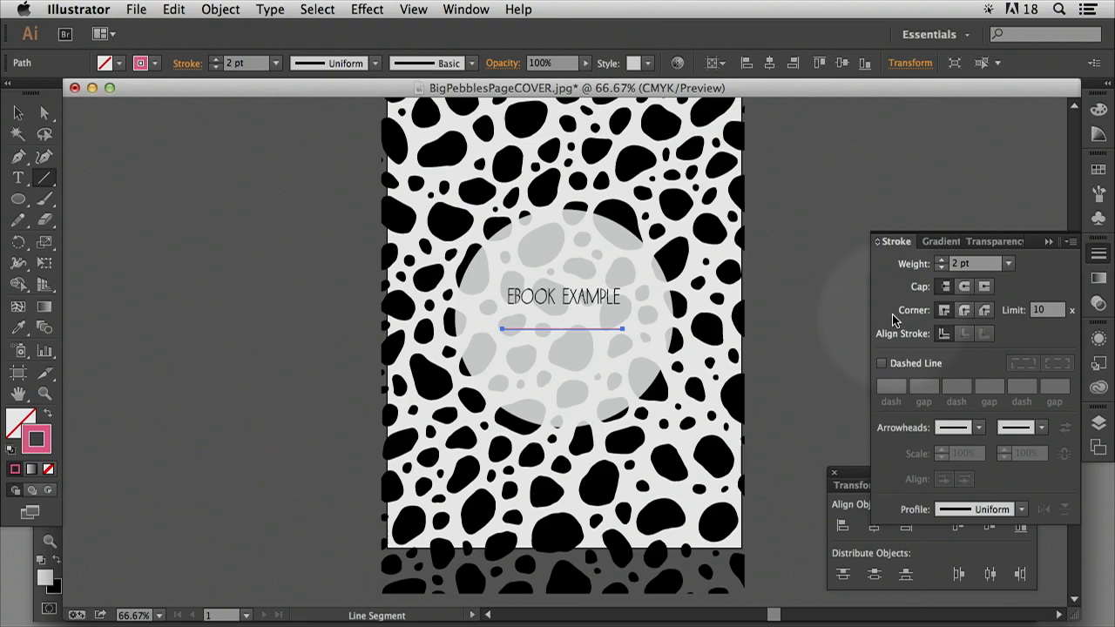
click(967, 290)
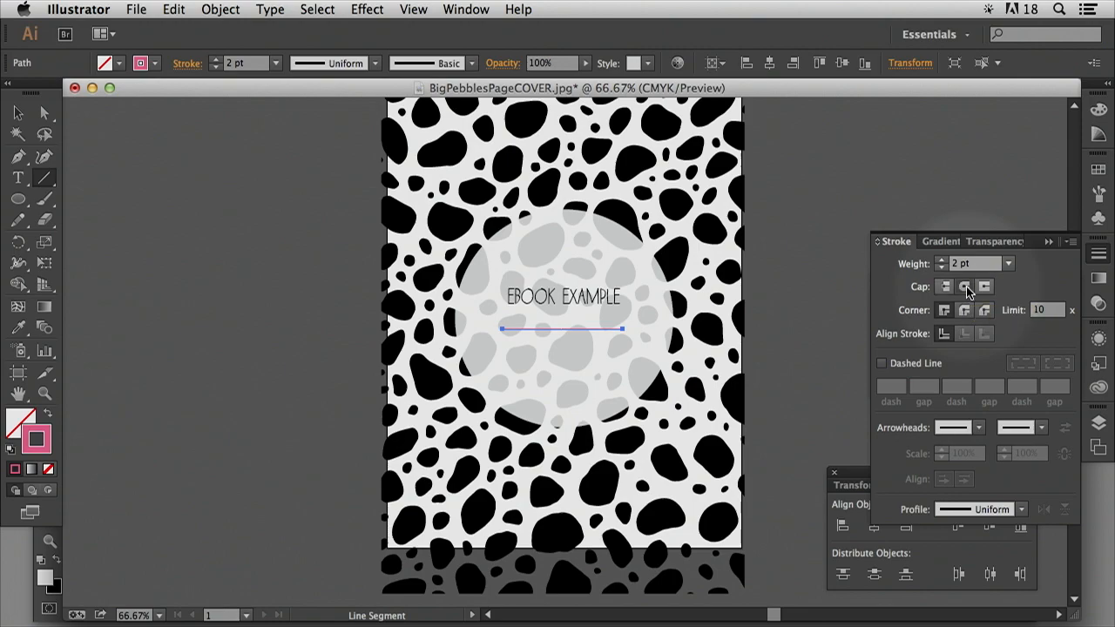
click(963, 312)
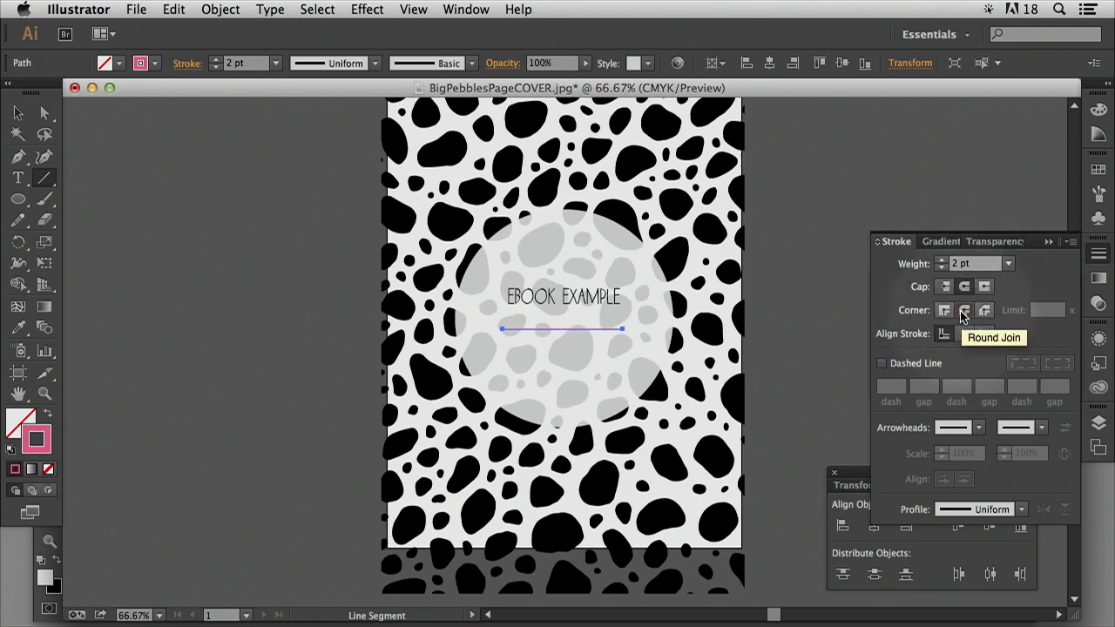
Make the pink line dashed with a 3 pt dash and an 8 pt gap, and deselect it
click(882, 365)
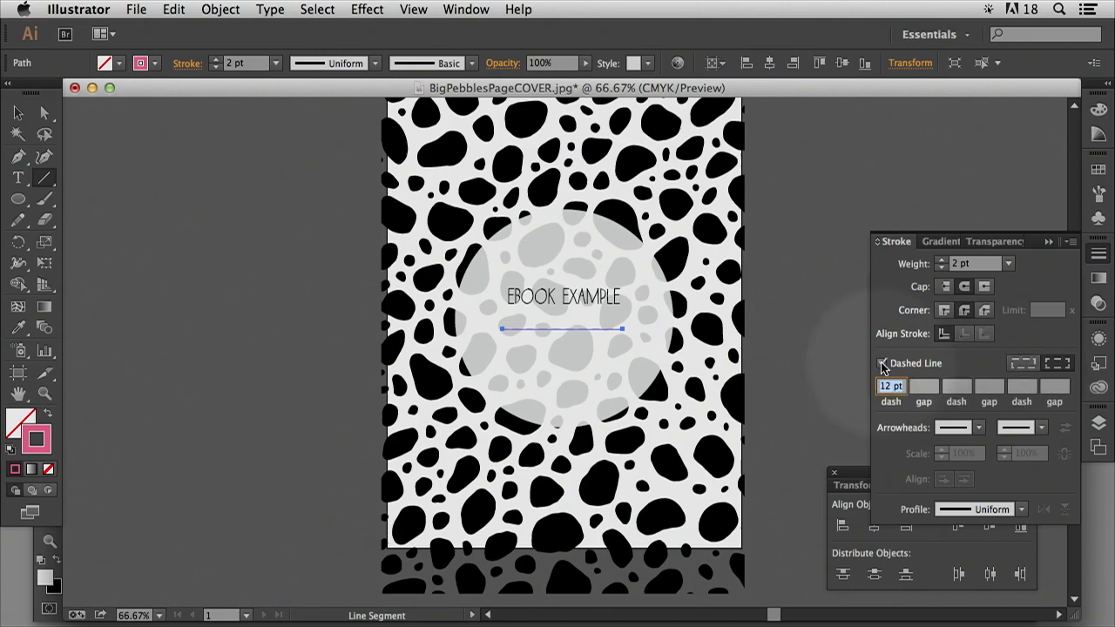
click(884, 385)
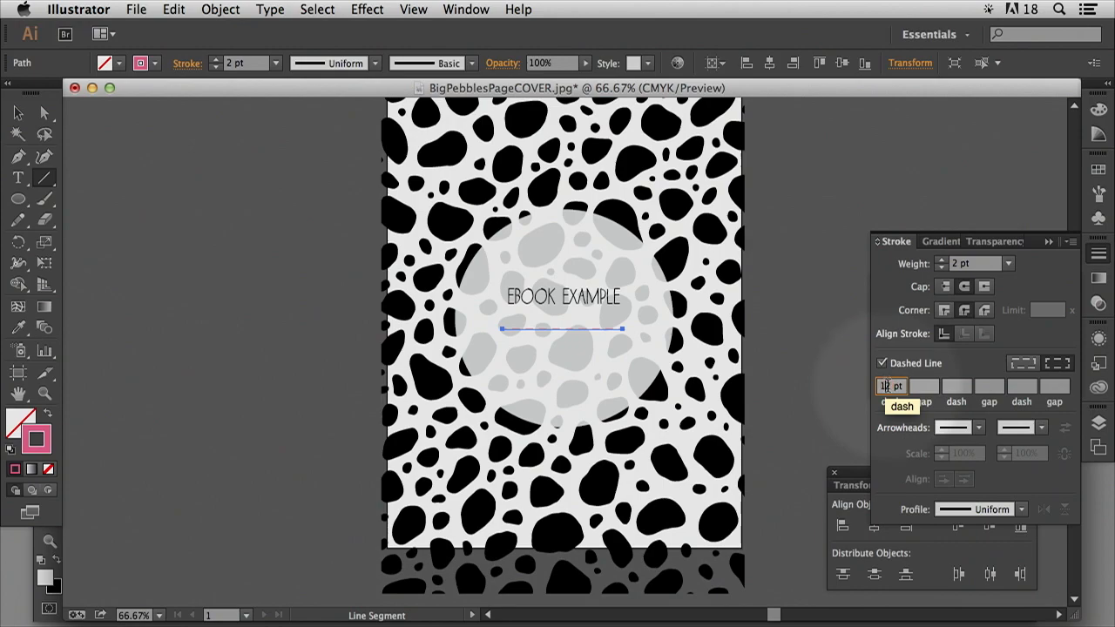
double_click(879, 386)
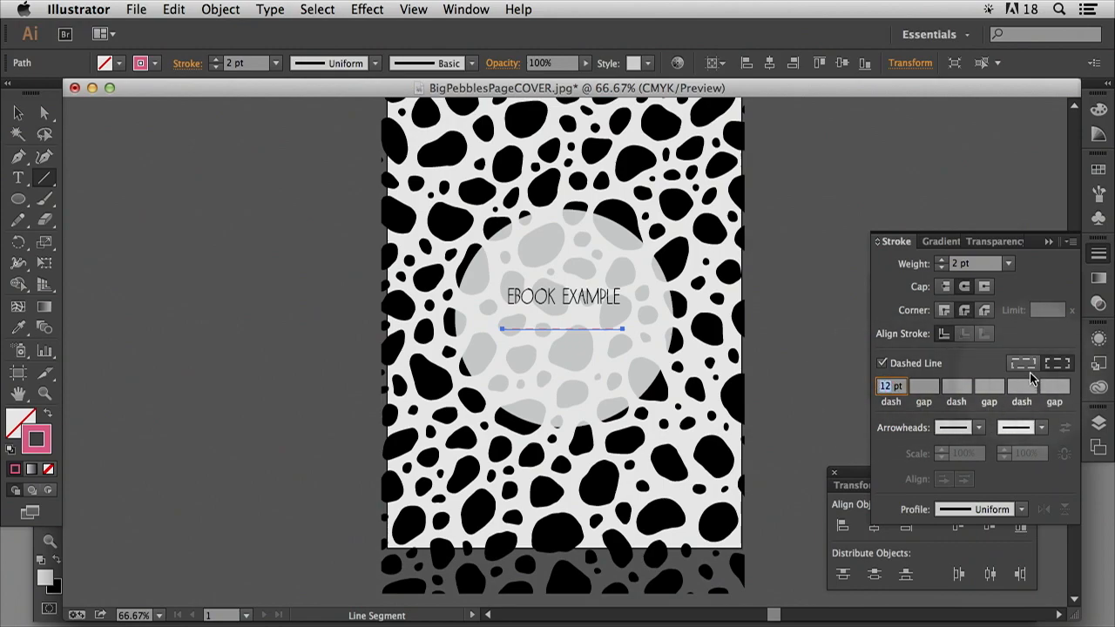
text(3)
click(914, 386)
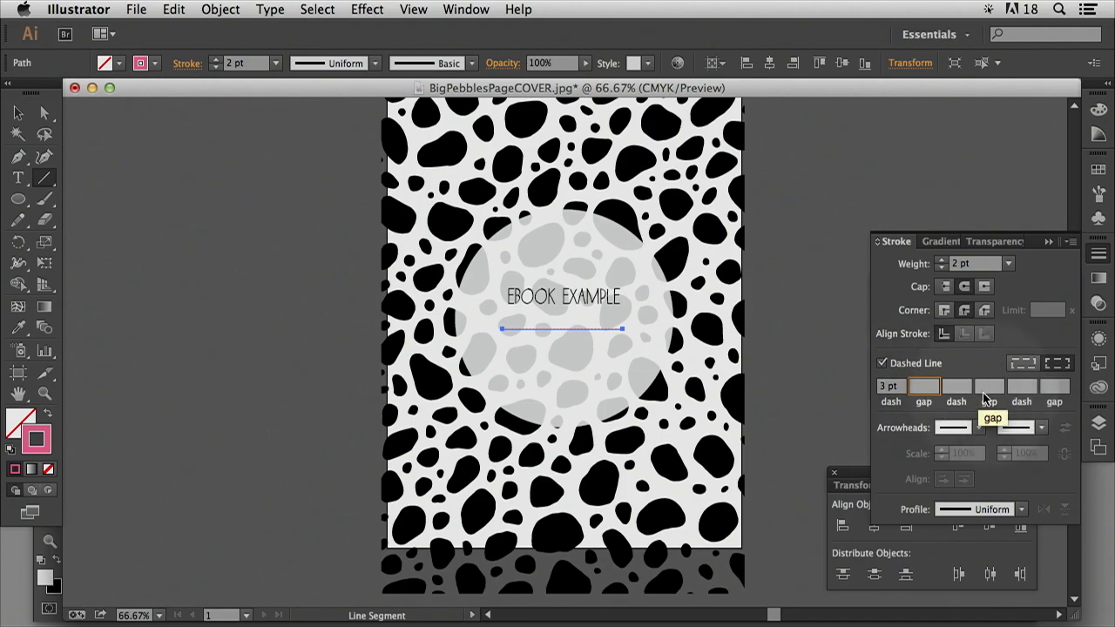
text(8)
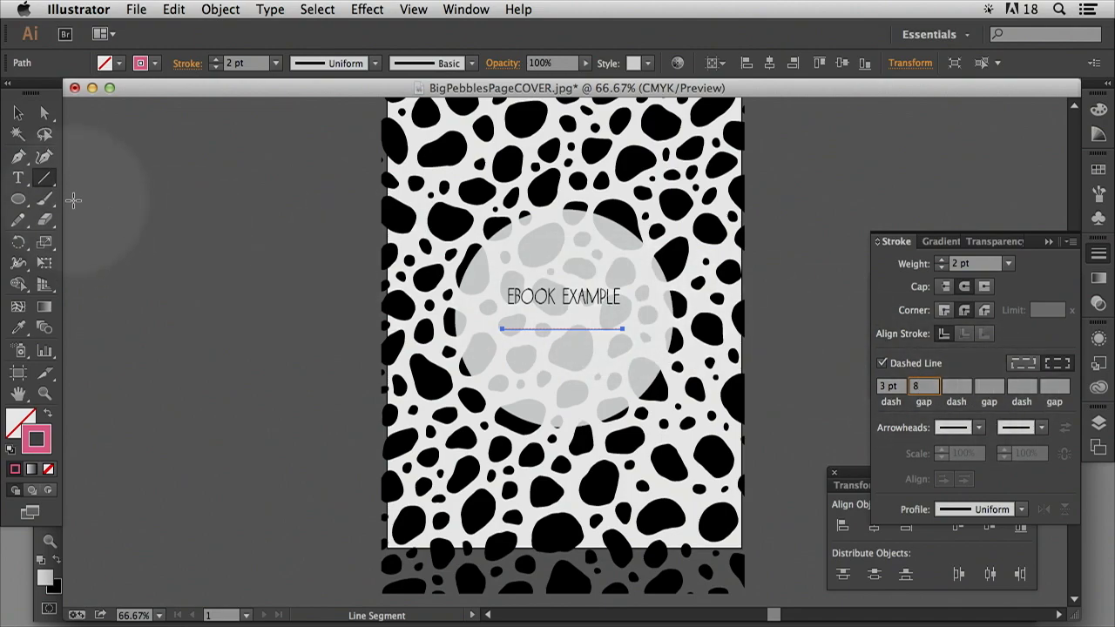
click(17, 111)
click(213, 255)
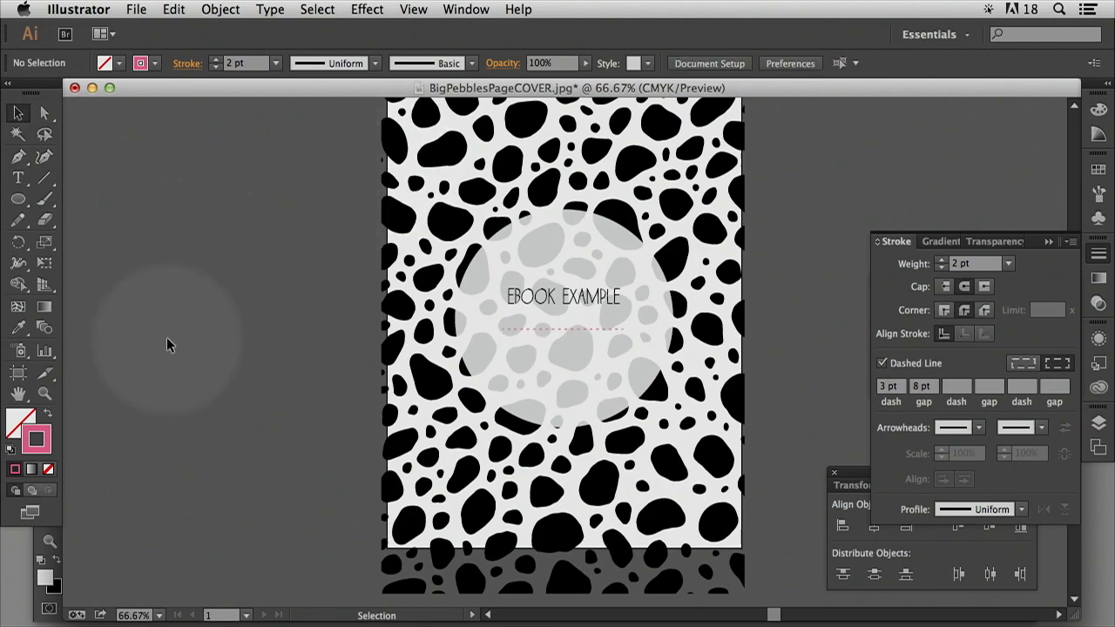
Add the author's full name as a new text object and move it into the circle below the dashed line
click(44, 393)
drag(440, 206, 680, 455)
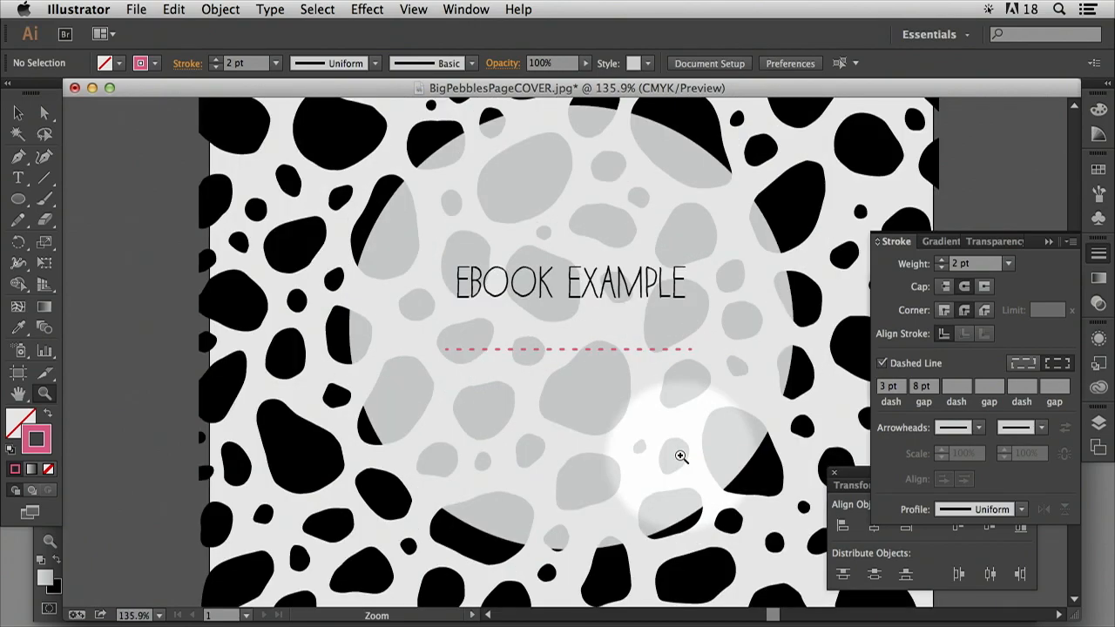
click(20, 113)
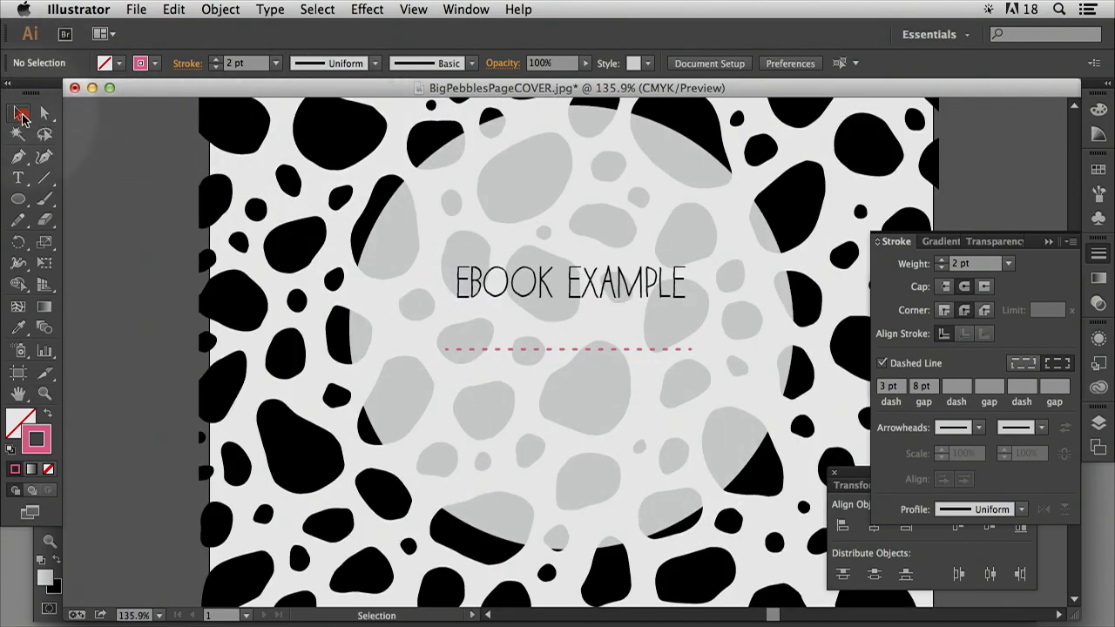
click(15, 179)
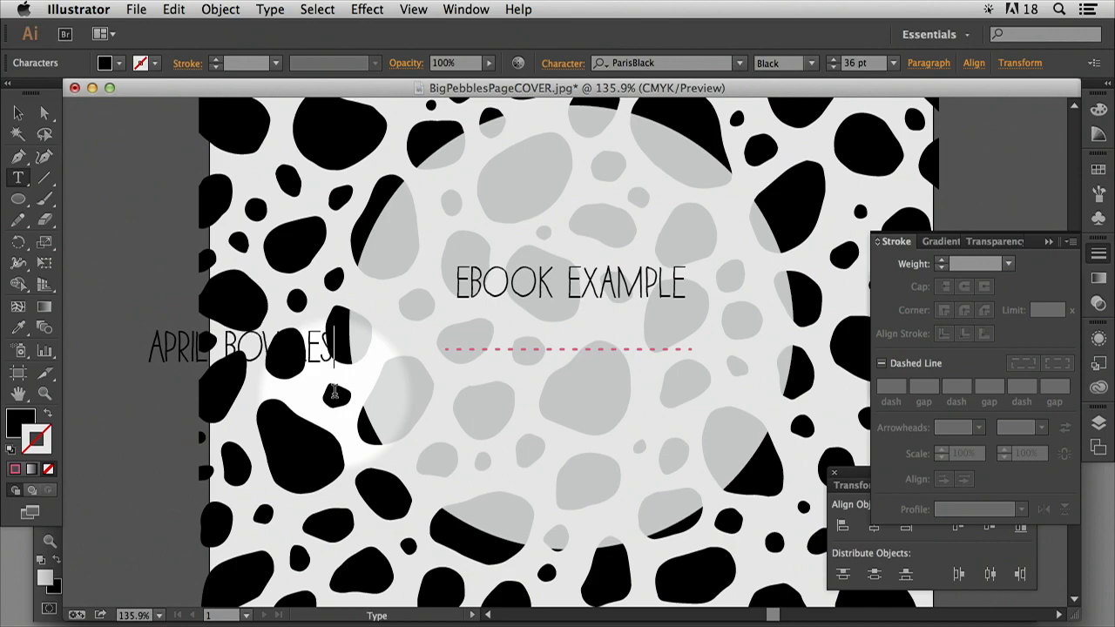
text(OLIN)
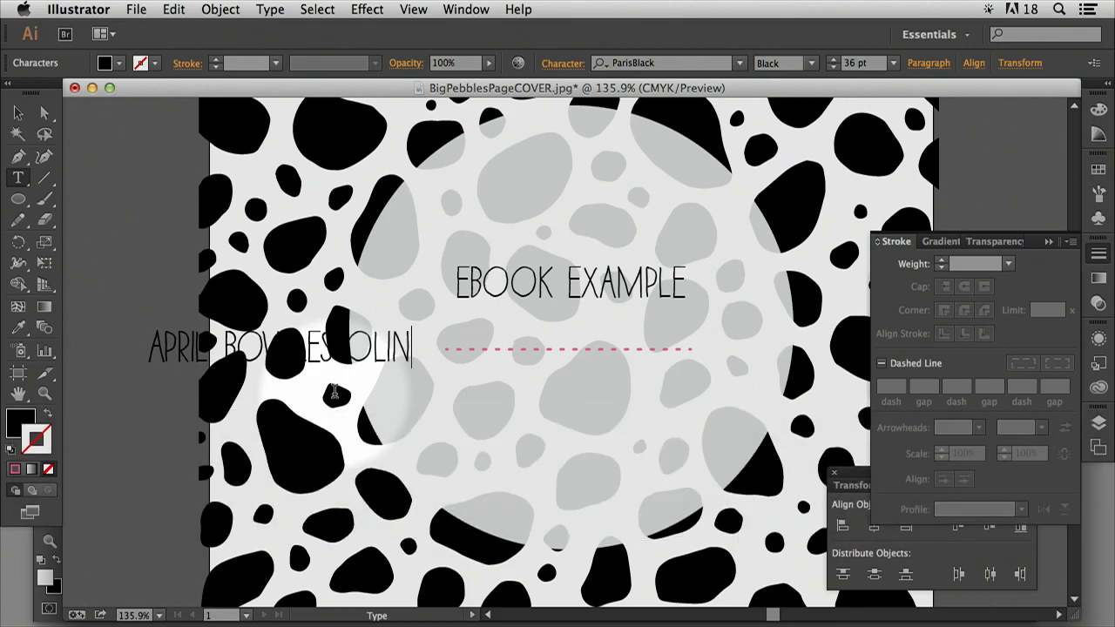
click(17, 113)
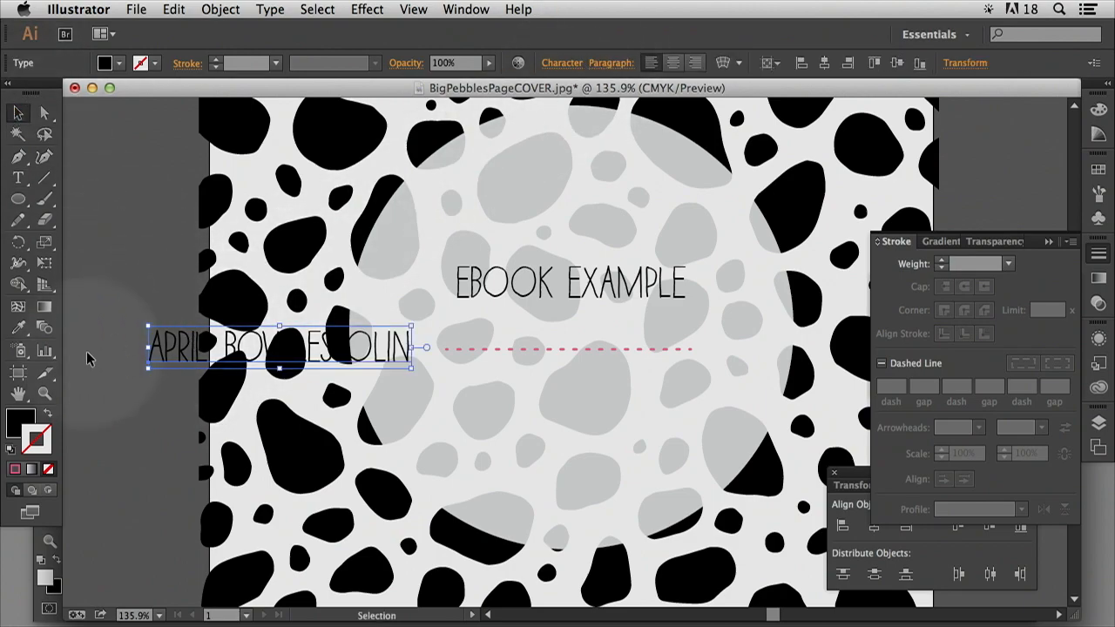
drag(152, 342, 433, 397)
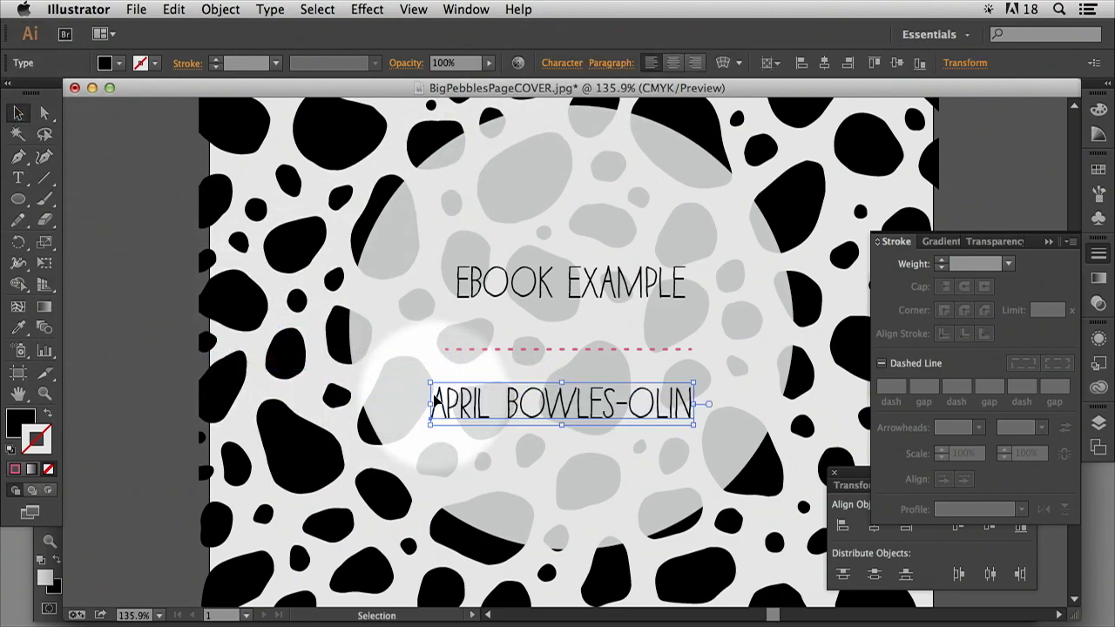
Set the whole author name's font size to 24 pt and move the text to the middle beneath the dashed line
double_click(475, 405)
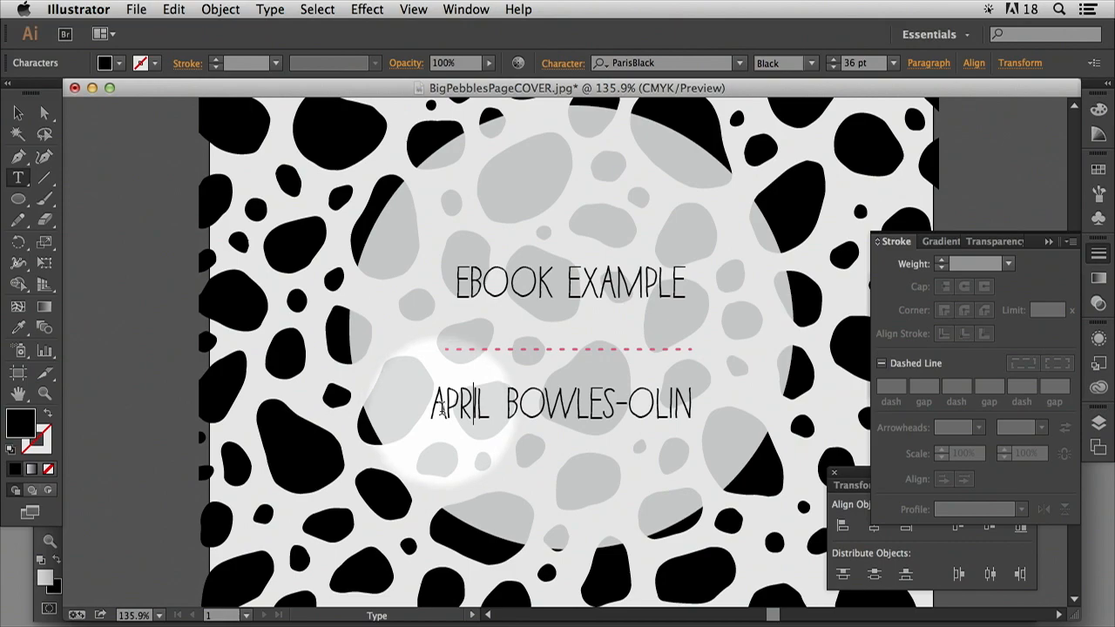
drag(431, 407, 686, 390)
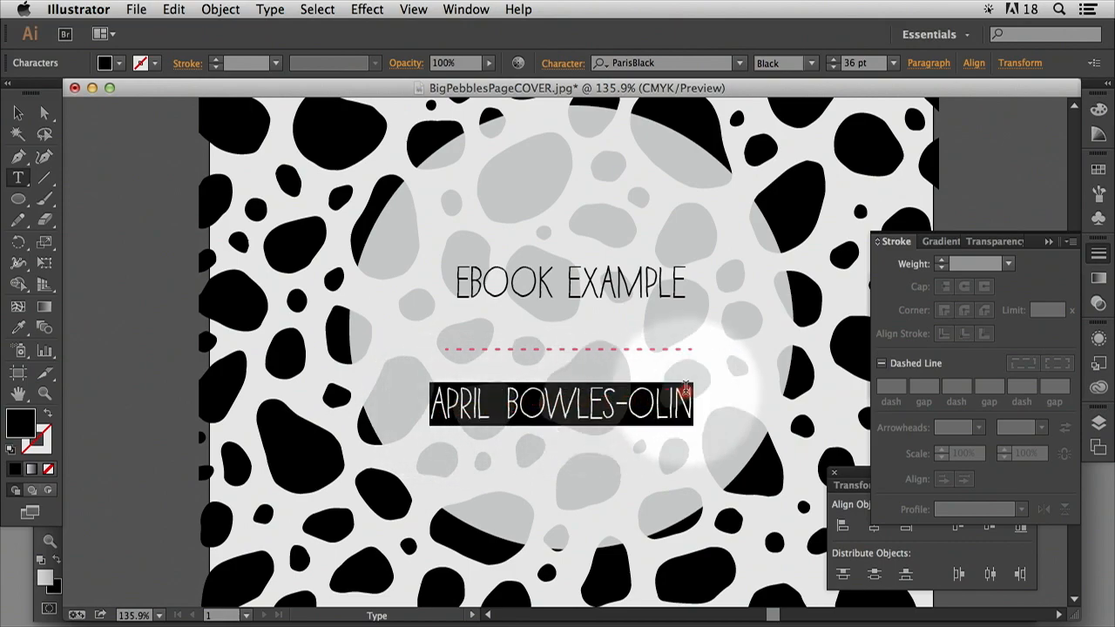
click(893, 62)
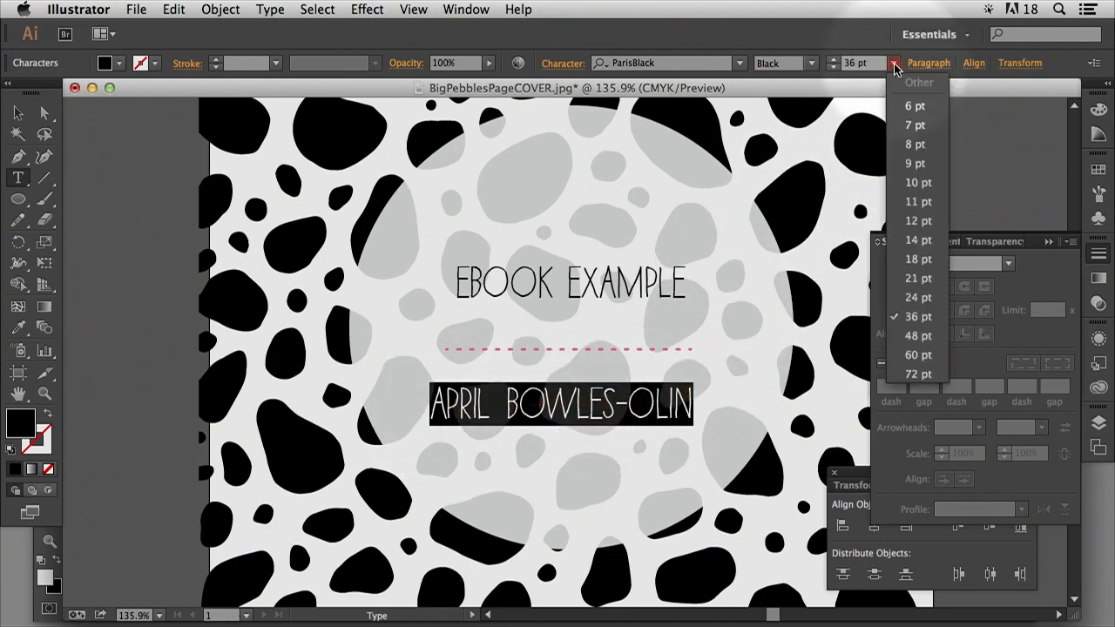
click(917, 297)
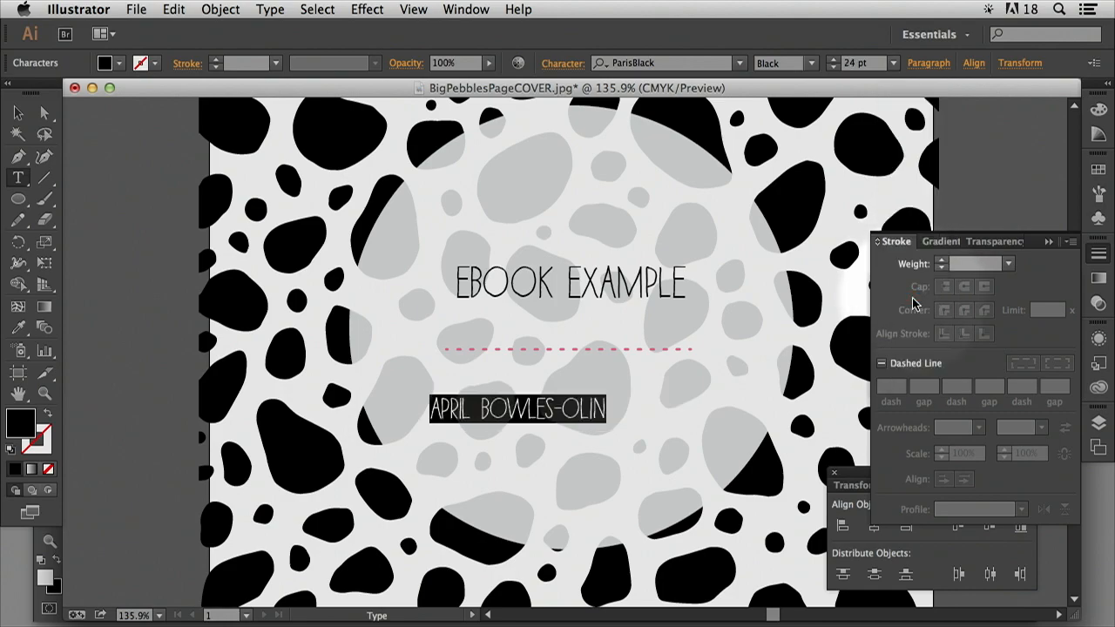
click(17, 113)
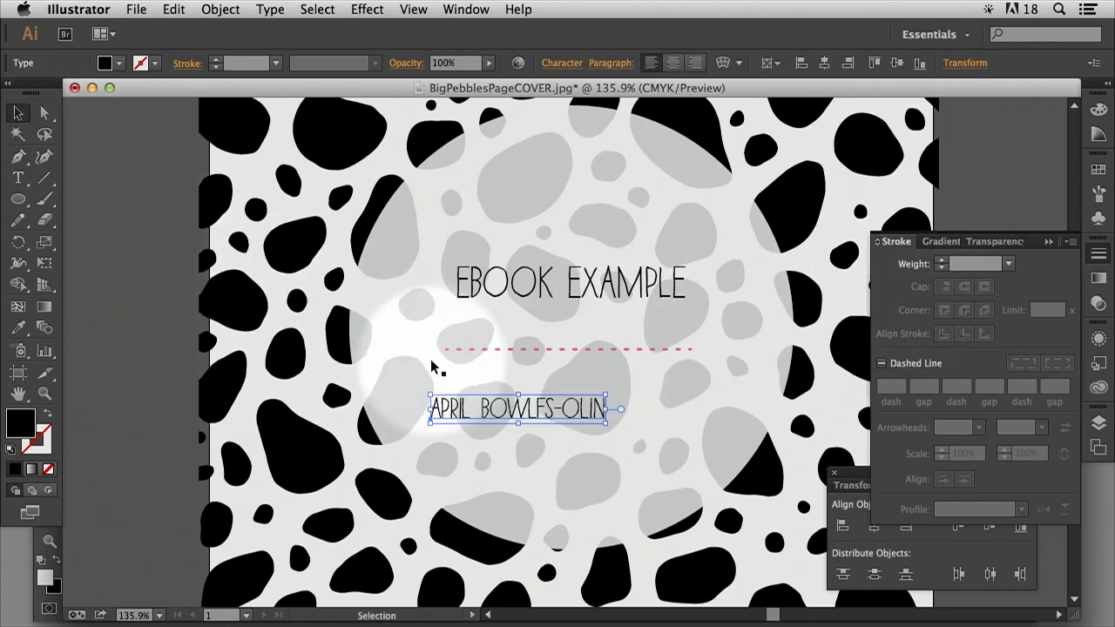
drag(533, 413, 575, 403)
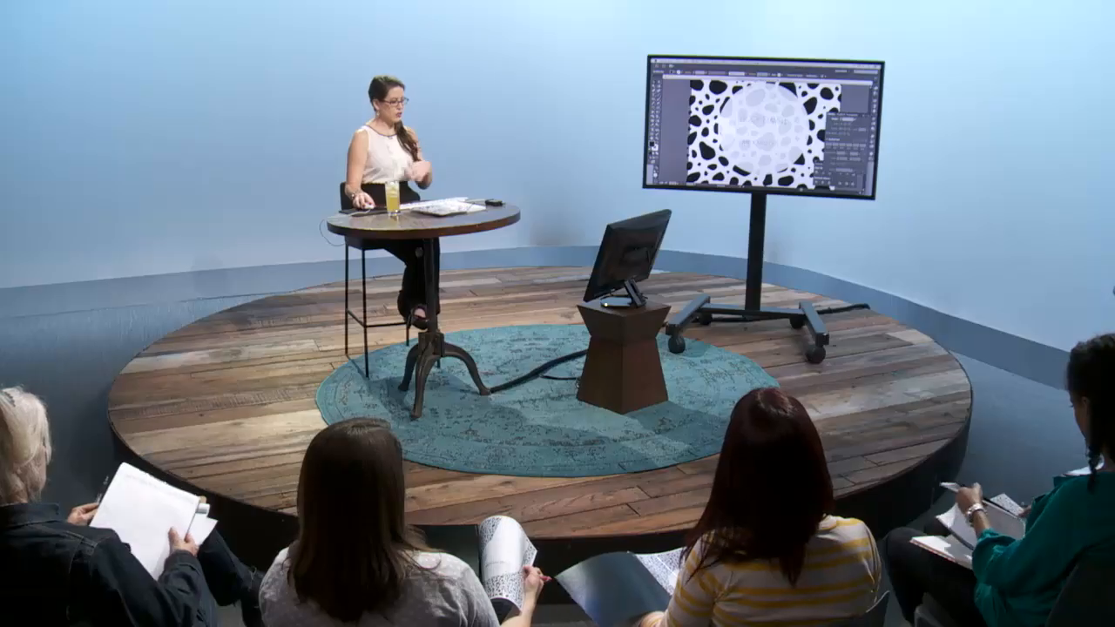
click(763, 120)
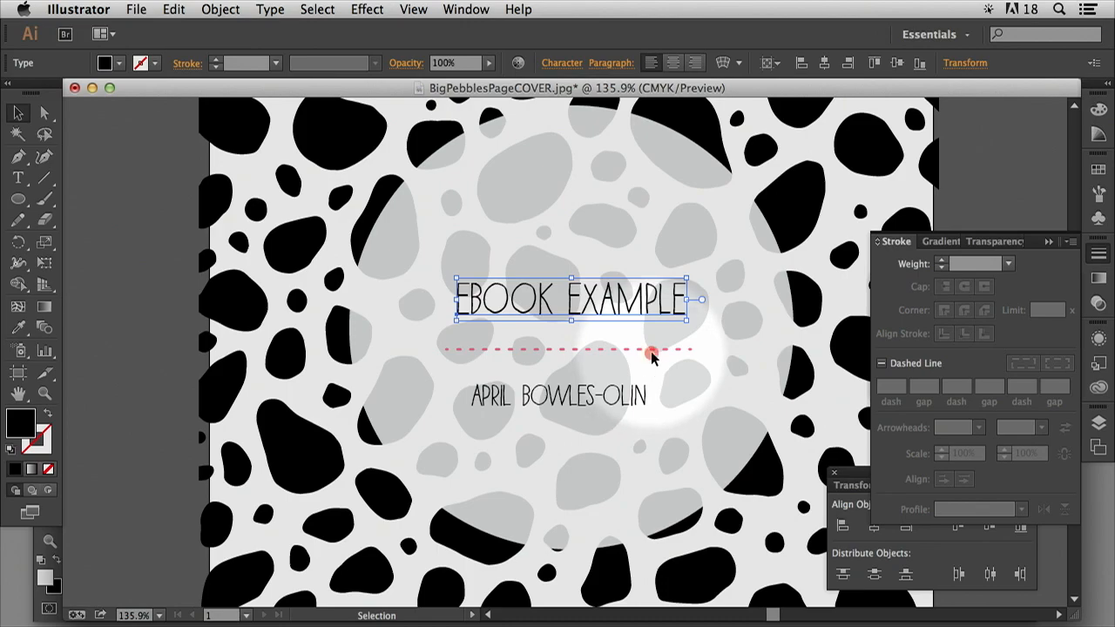
Center the dashed pink line and the author name horizontally on the artboard, one after the other, and deselect
click(658, 340)
click(653, 348)
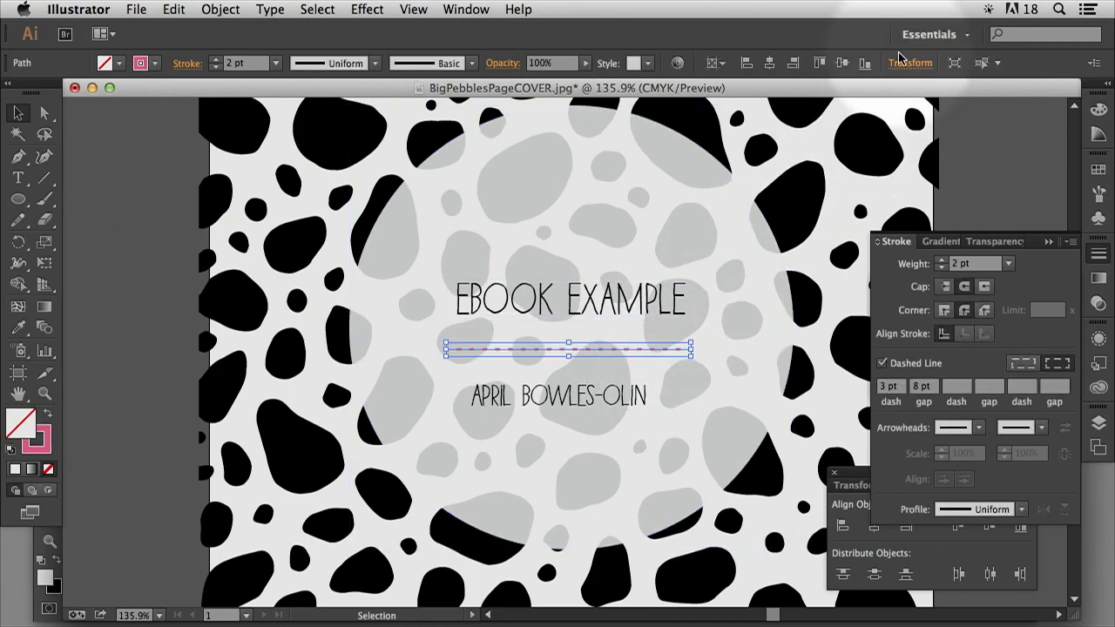
click(773, 66)
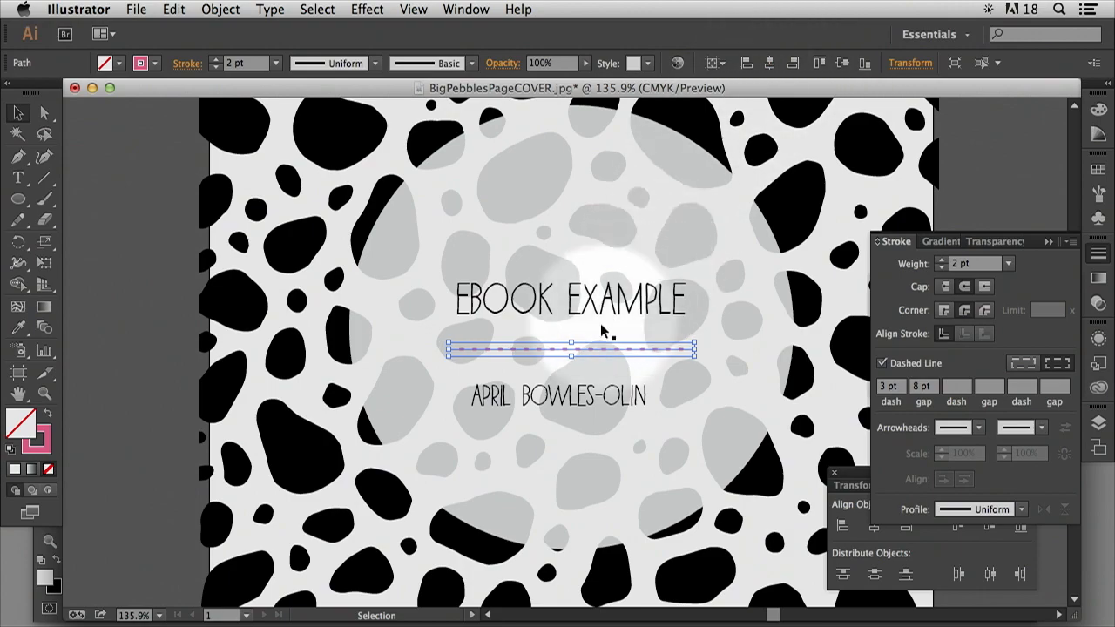
click(570, 397)
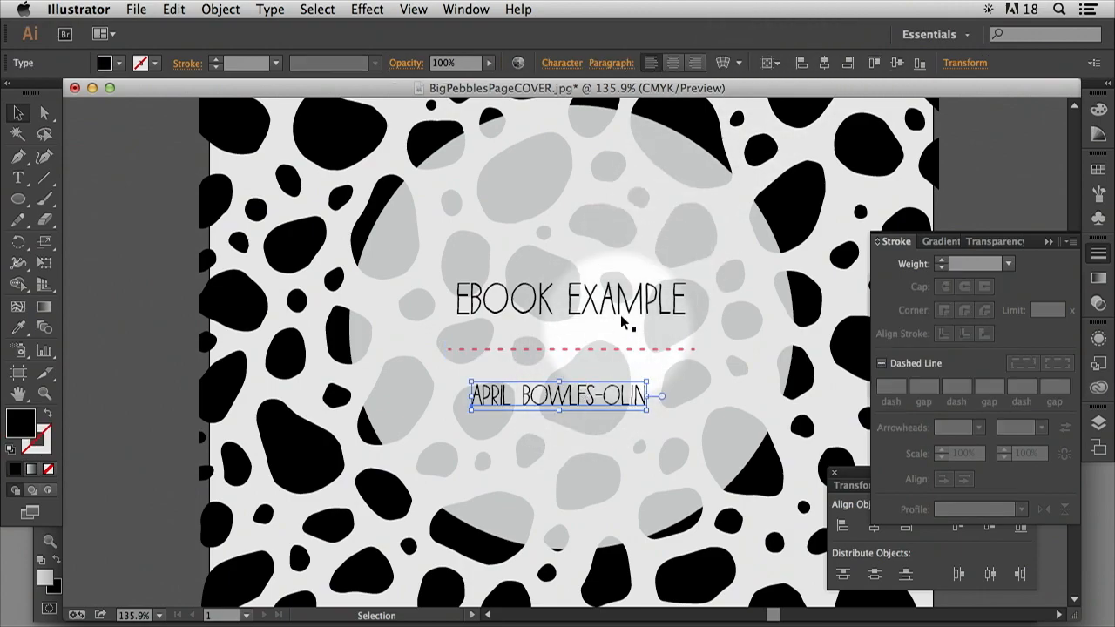
click(824, 63)
click(159, 339)
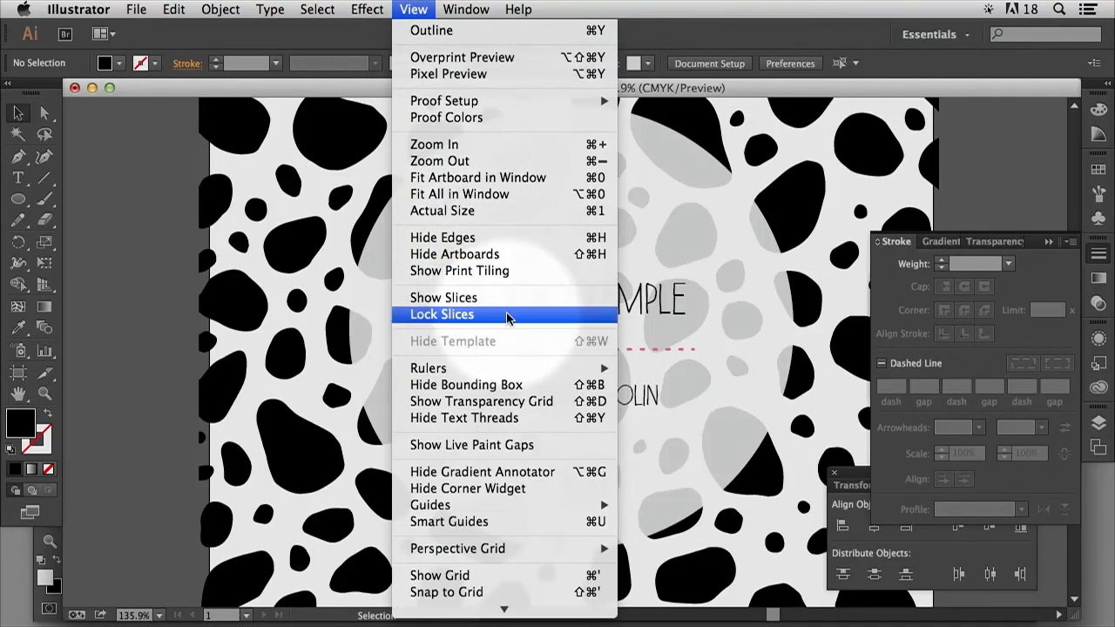
Save the cover as BigPebblesPageCOVERTEST.ai in Adobe Illustrator format, using the Illustrator CC version with PDF compatibility and compression
click(484, 194)
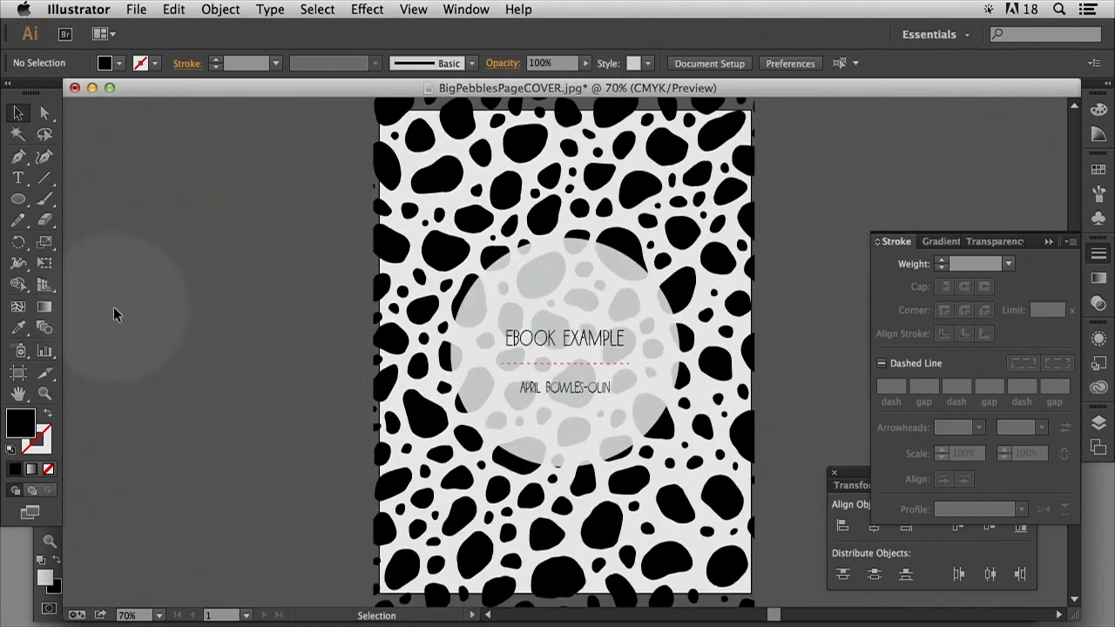
click(134, 10)
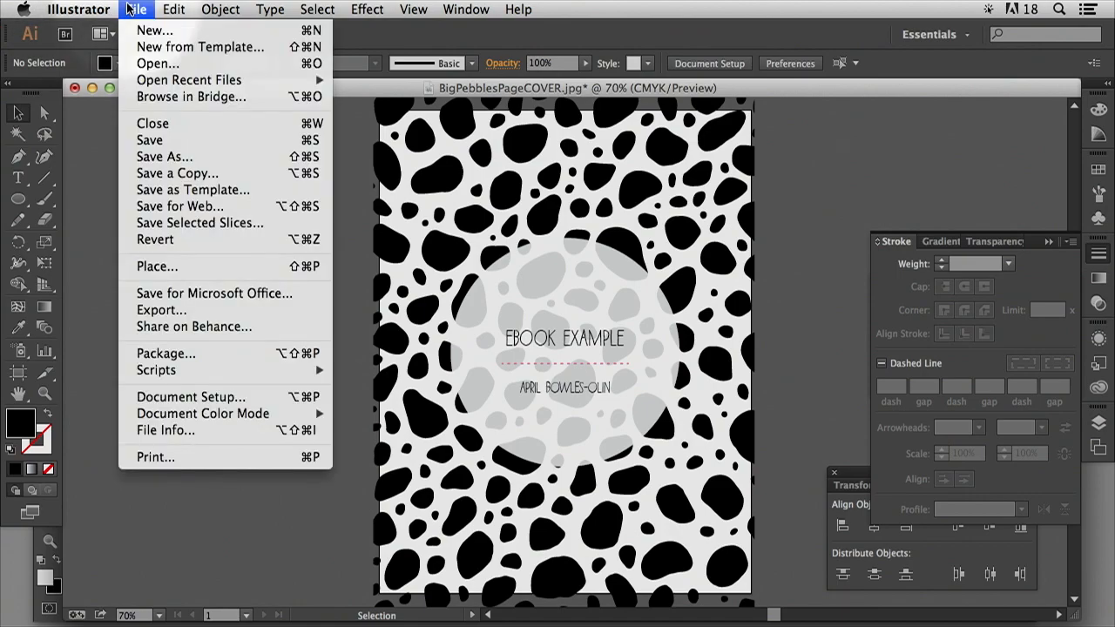
click(163, 157)
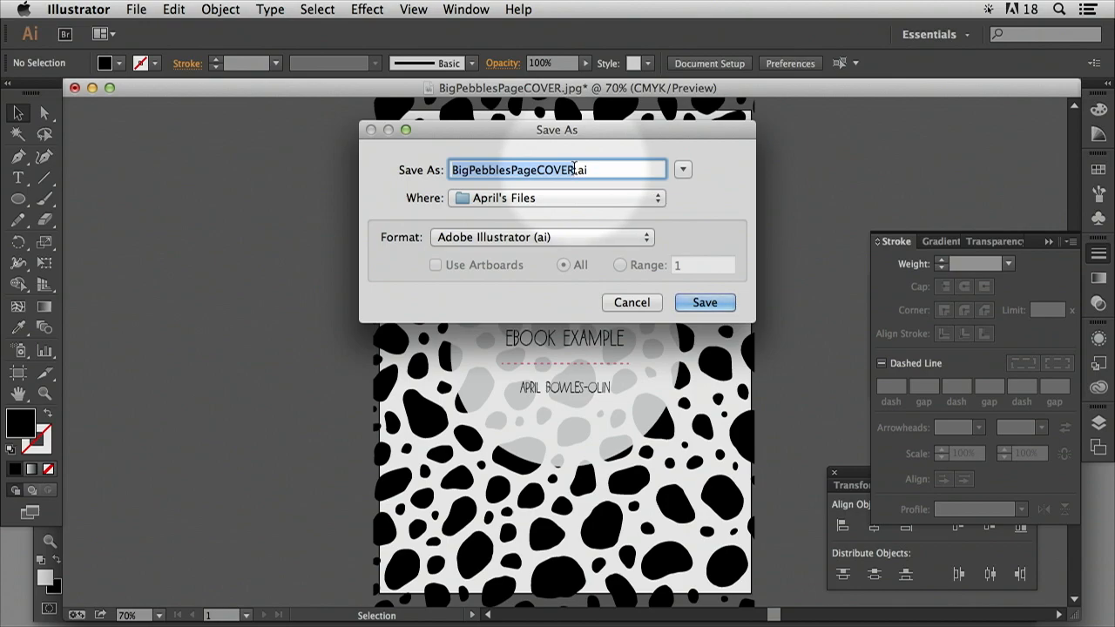
click(648, 168)
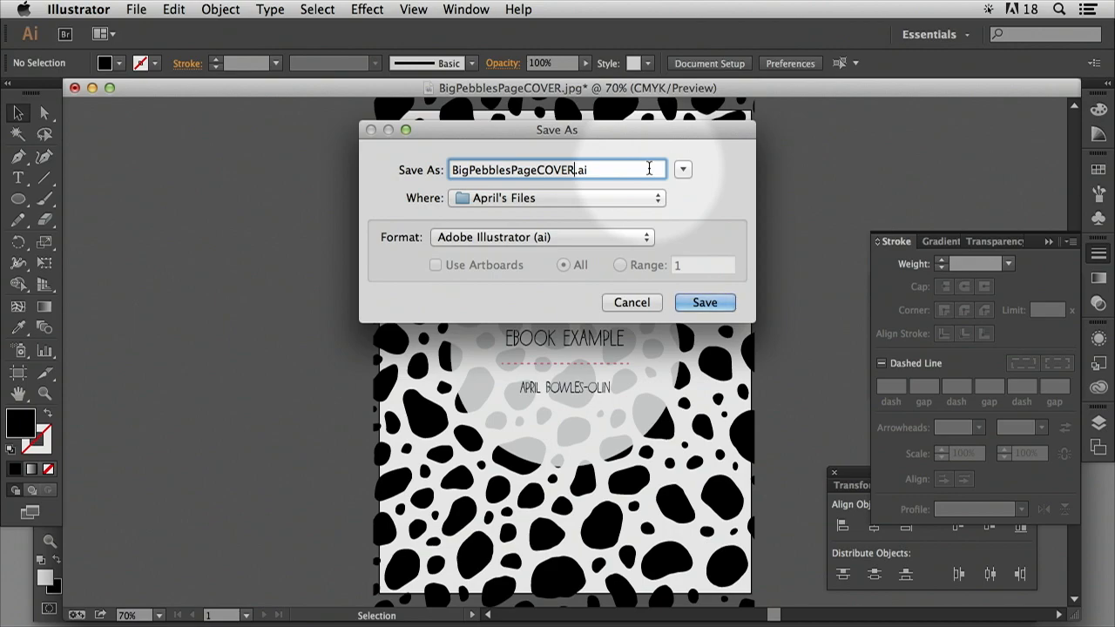
text(TEST)
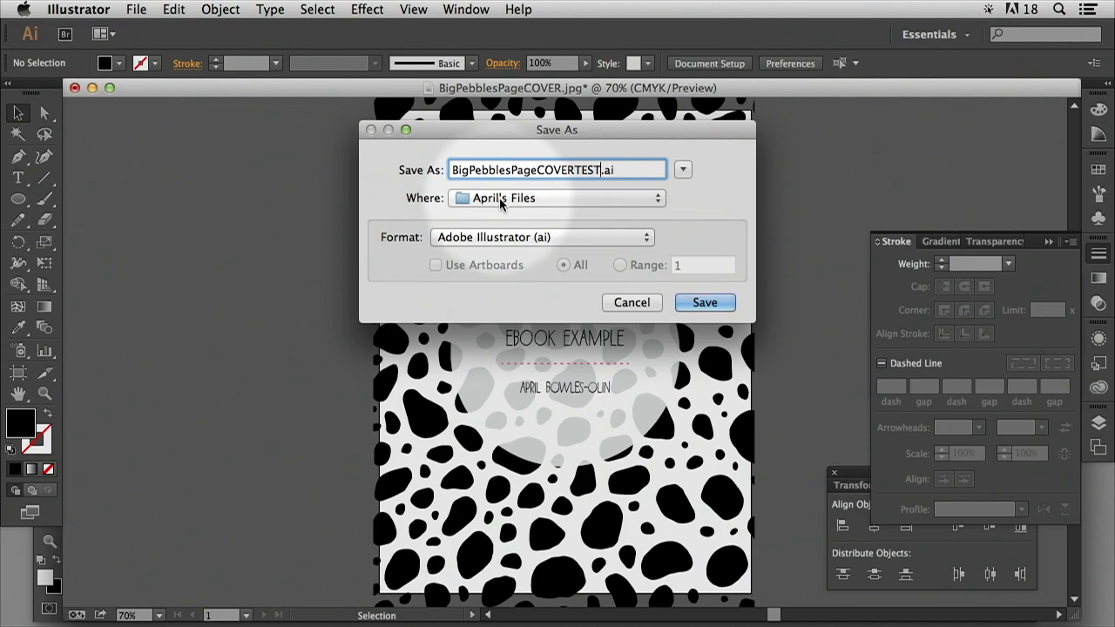
click(703, 302)
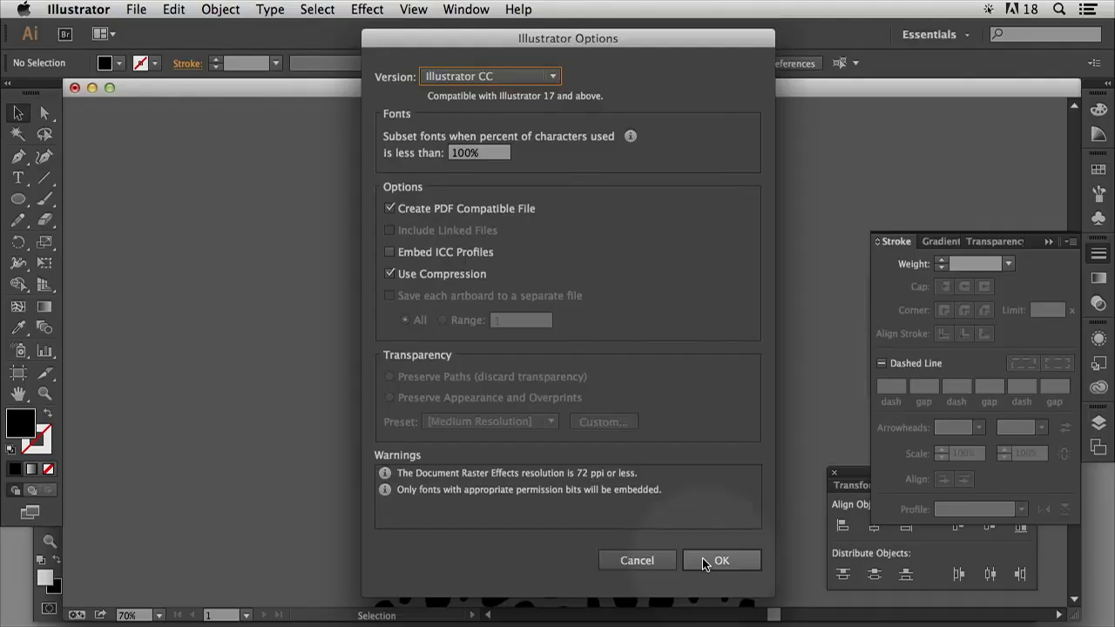
click(702, 557)
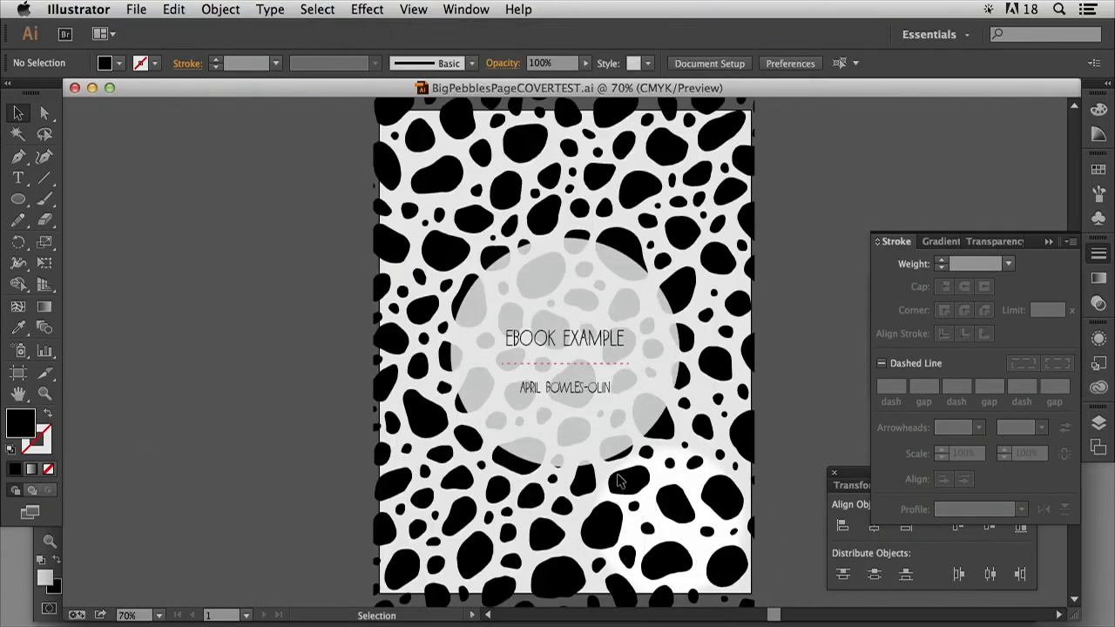
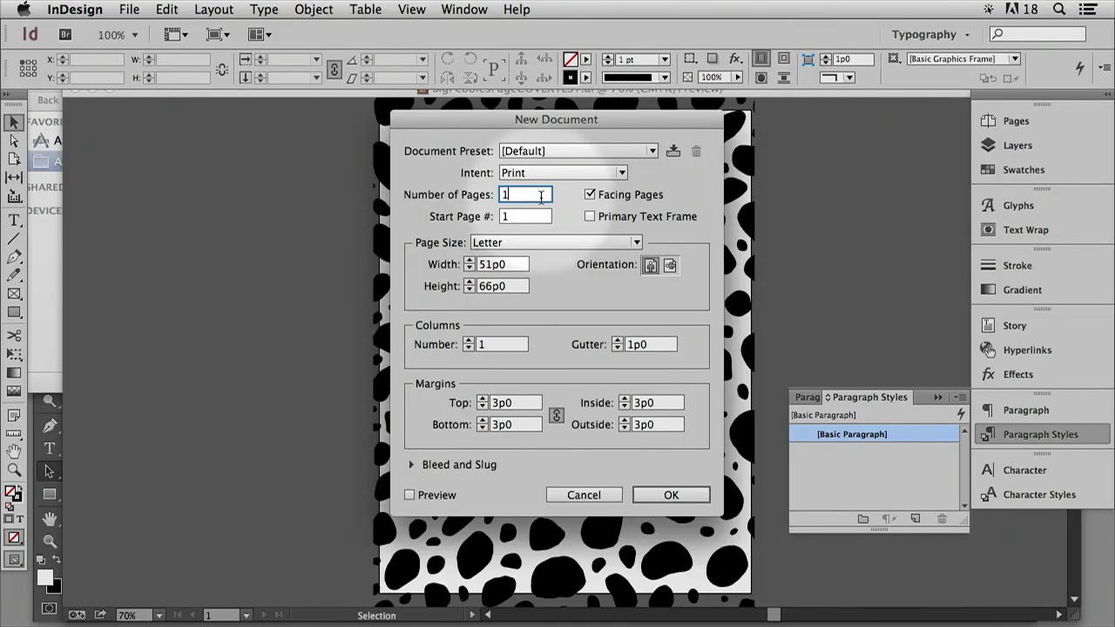
In InDesign, create a new Letter-size print document with 15 pages and facing pages turned off
key(BackSpace)
text(10)
key(BackSpace)
text(5)
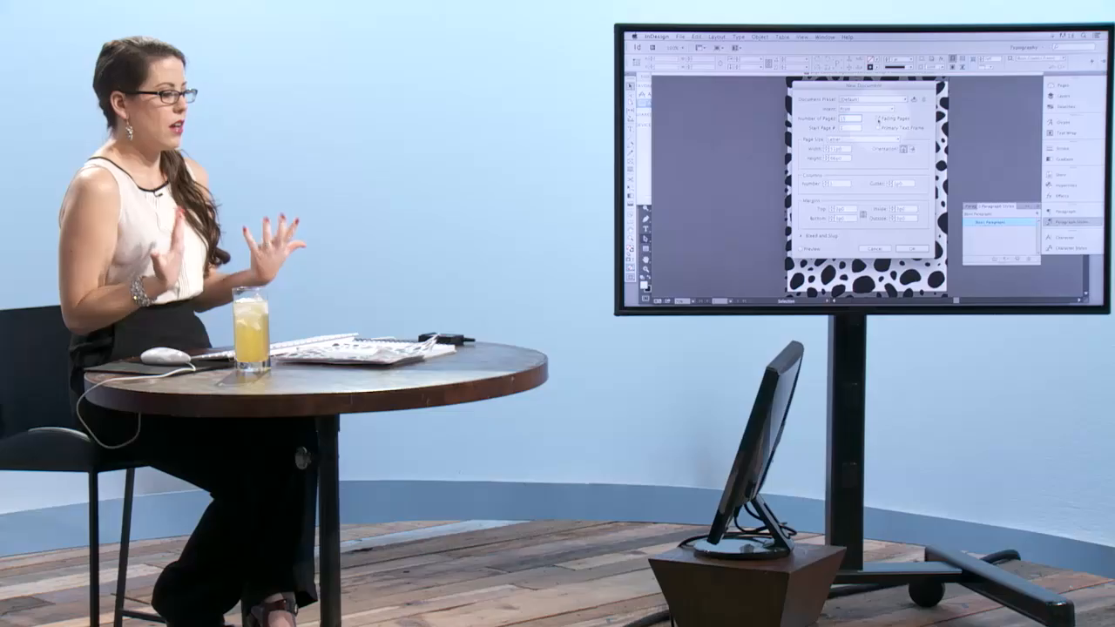
click(877, 118)
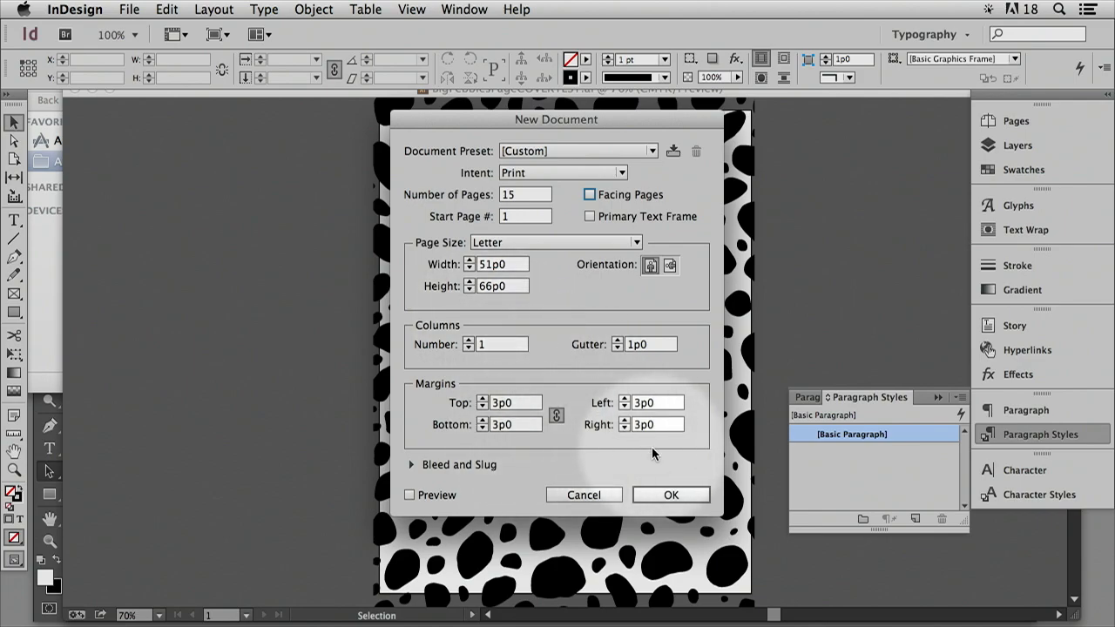
click(673, 496)
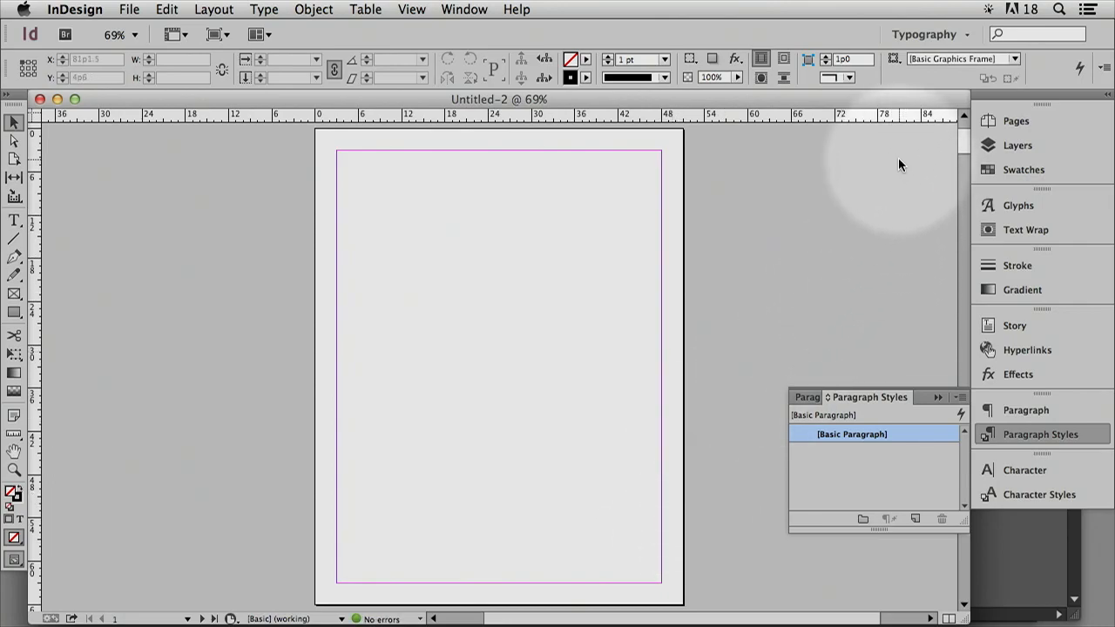
Show the document's pages and open the A-Master page for editing
click(1013, 122)
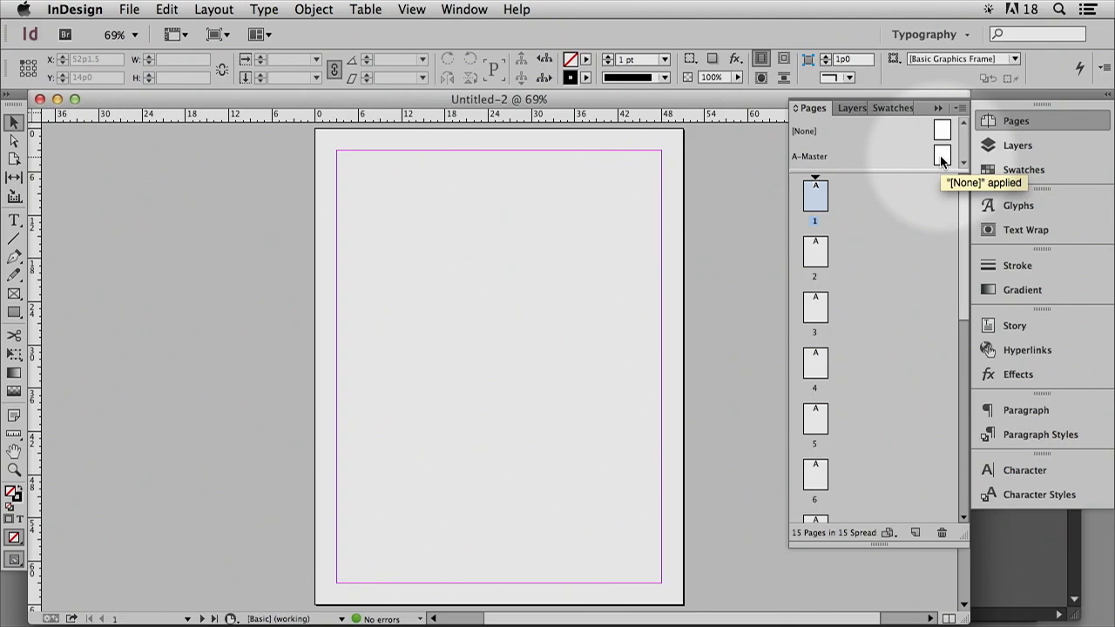
click(1018, 121)
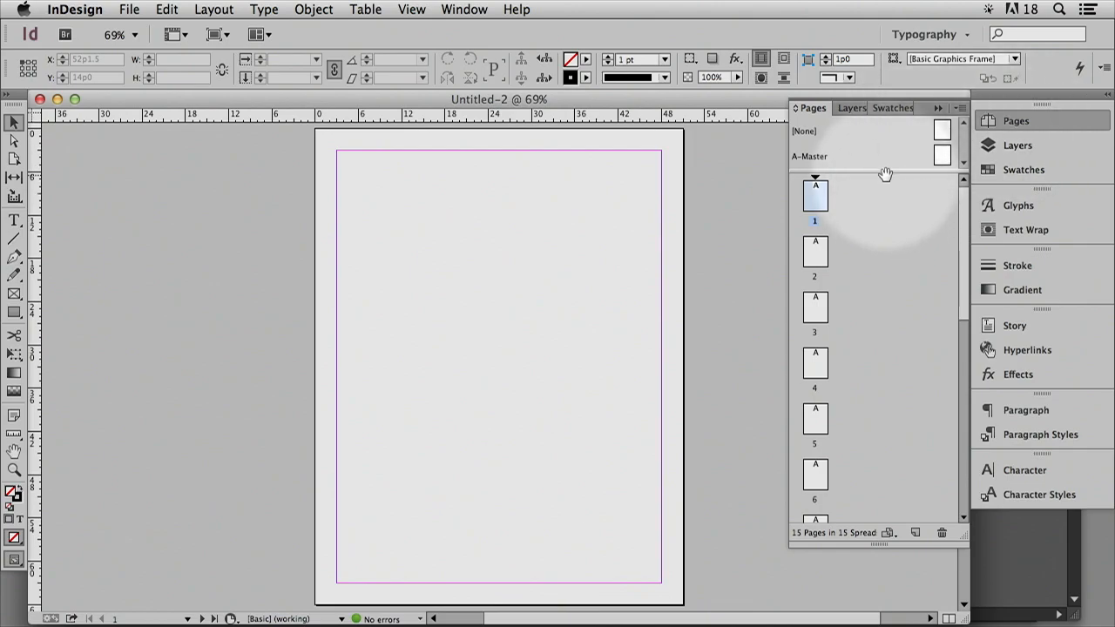
double_click(942, 155)
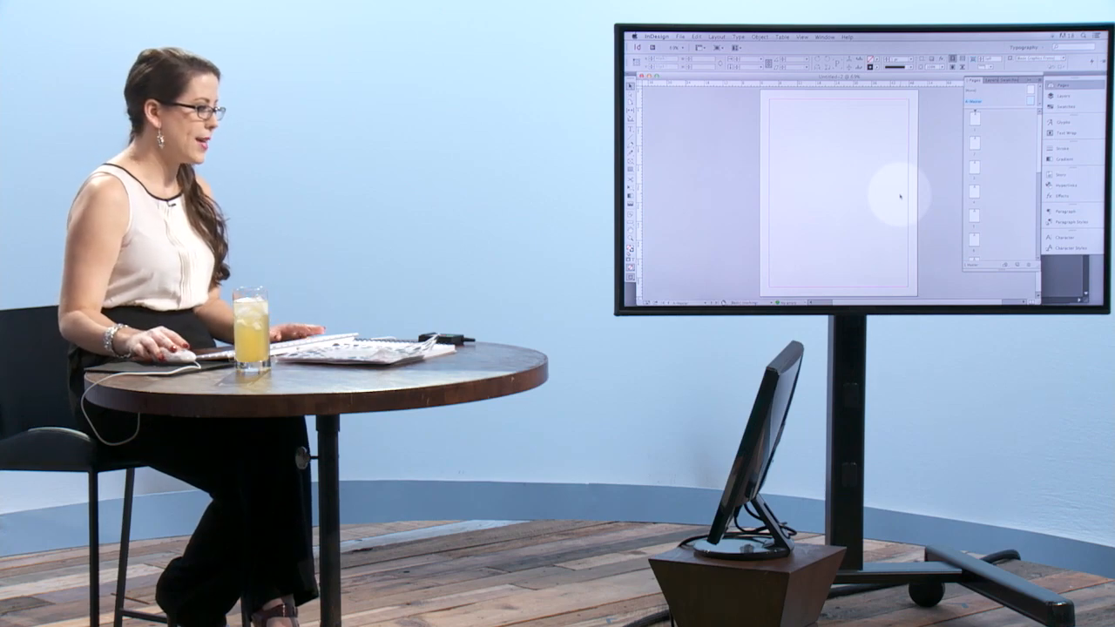
Draw a text frame just below the lower margin guide of the A-Master page, starting at the left margin, and insert a copyright symbol
scroll(841, 136, down, 1)
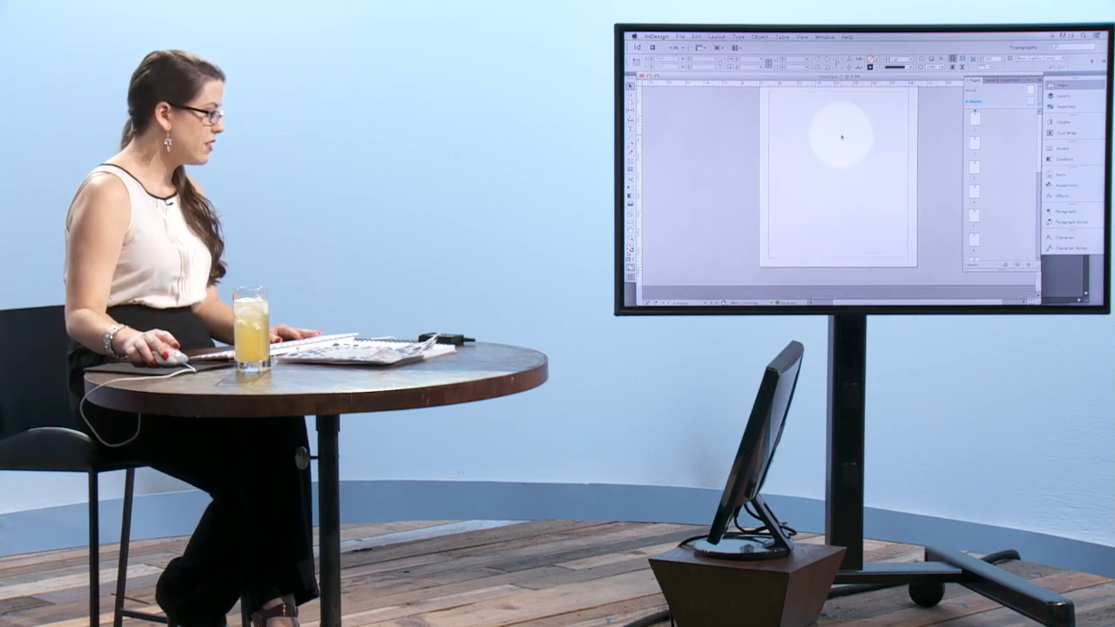
click(630, 127)
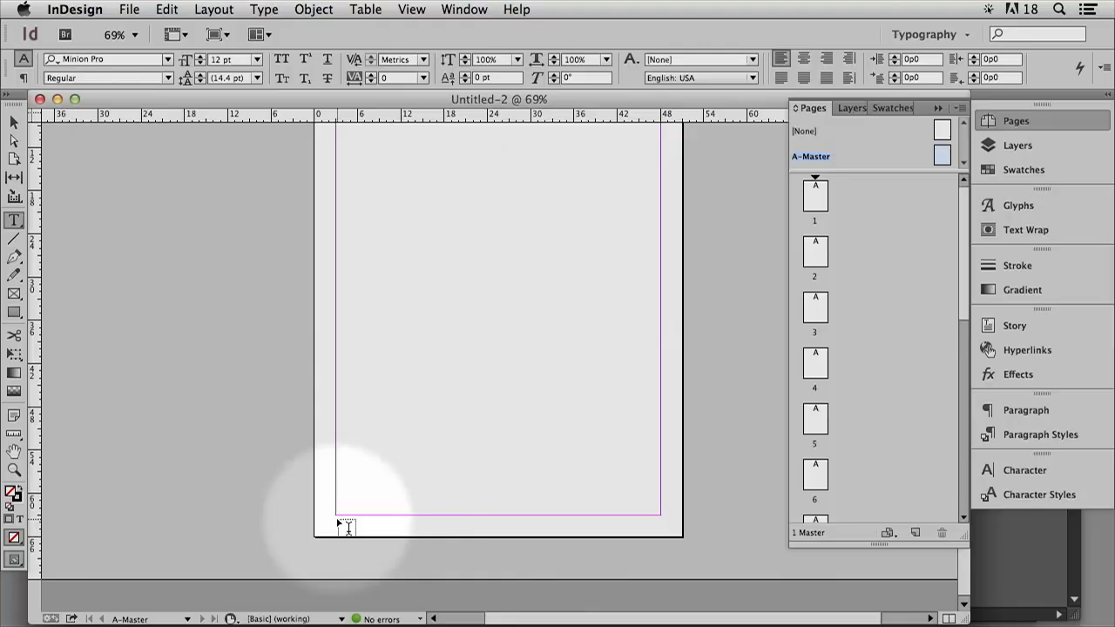
drag(337, 516, 440, 524)
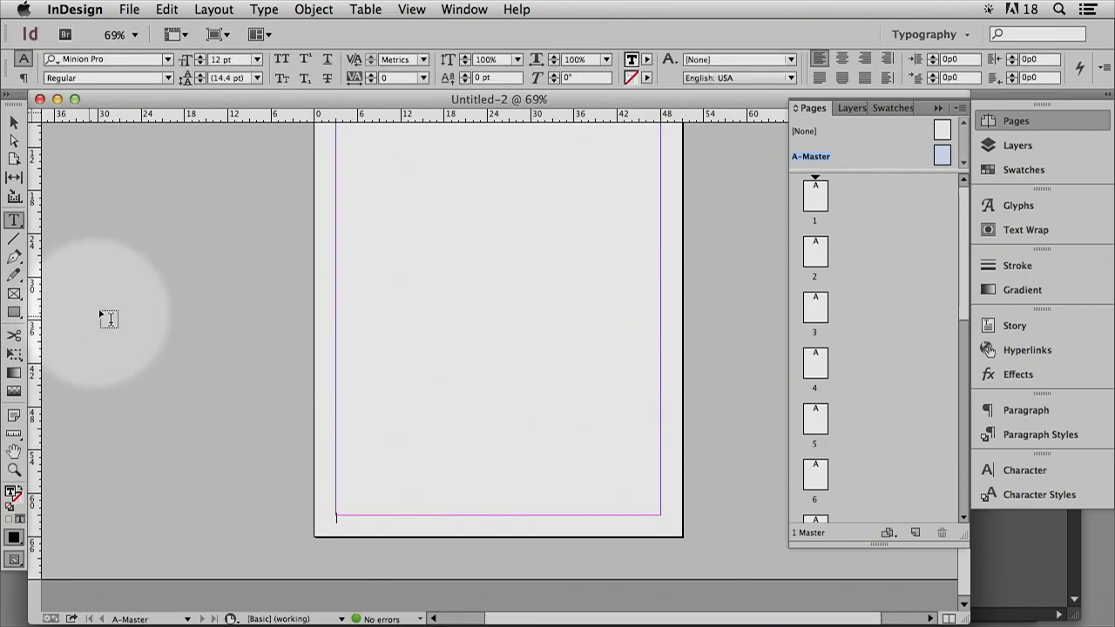
click(213, 10)
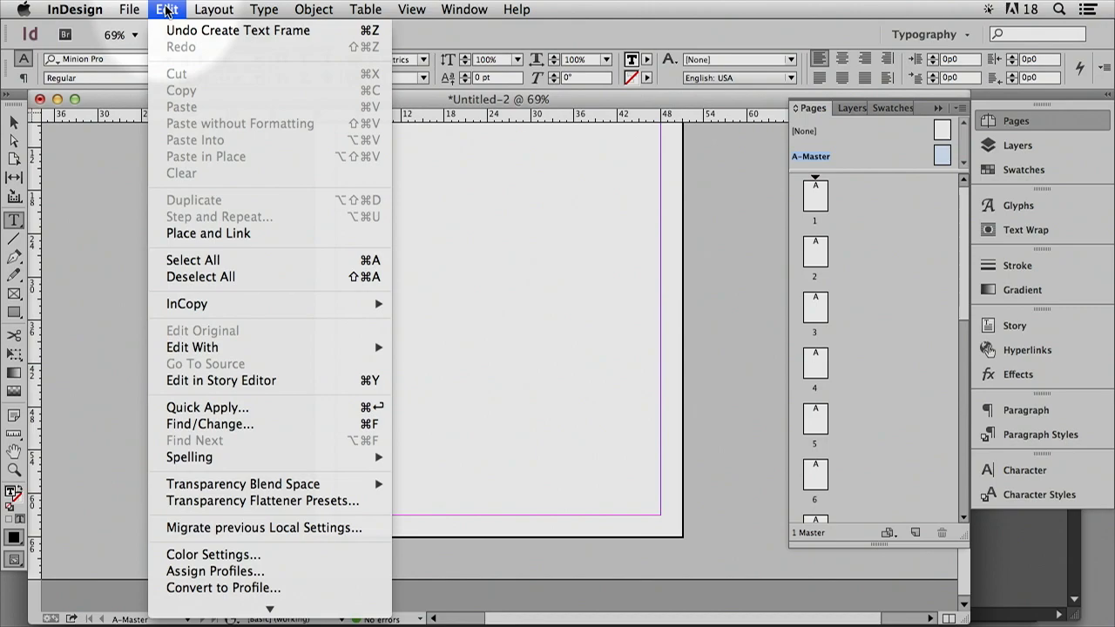
mouse_move(264, 9)
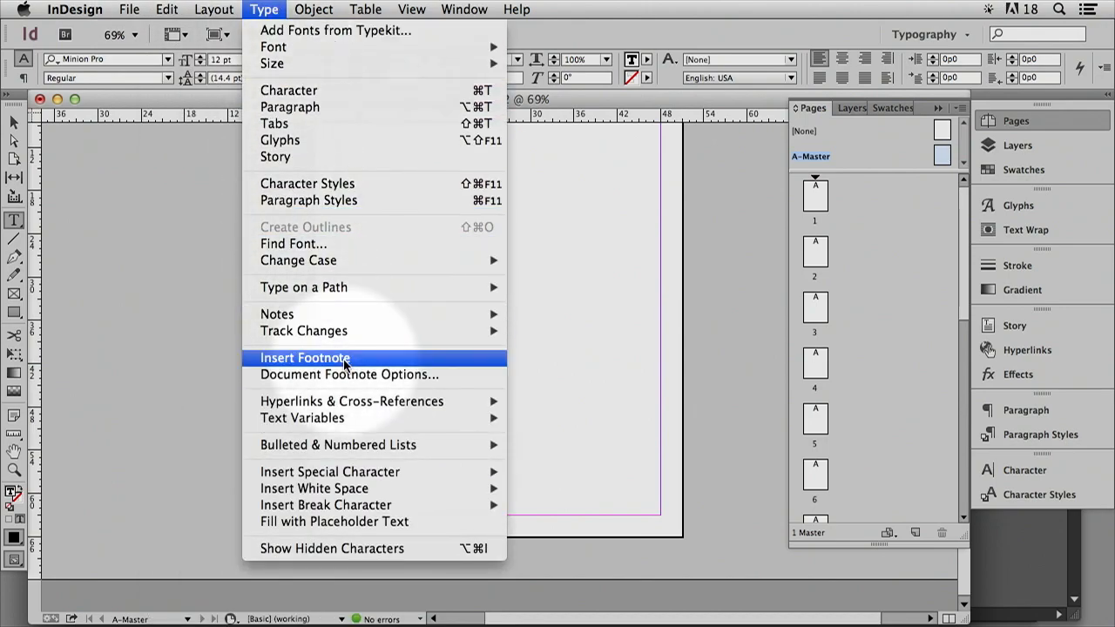
mouse_move(368, 473)
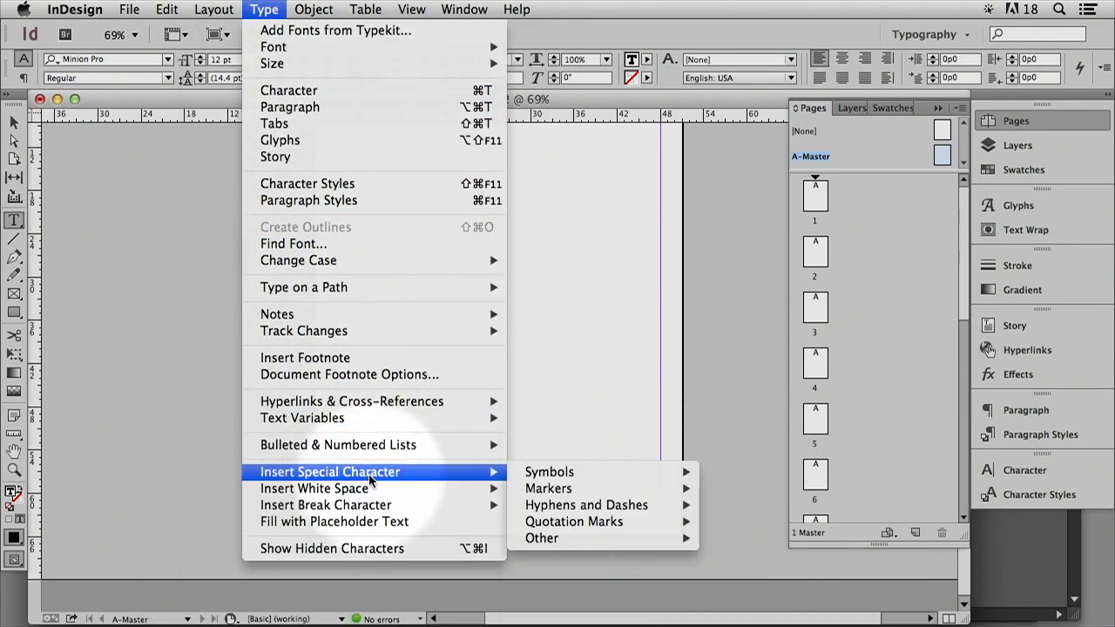
mouse_move(608, 473)
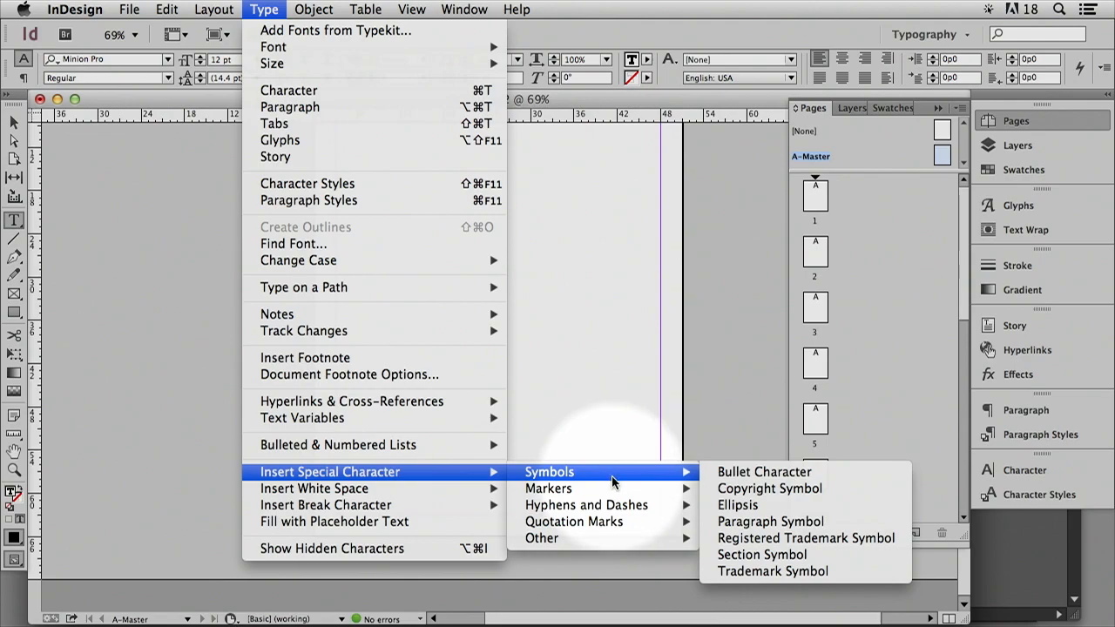
click(743, 491)
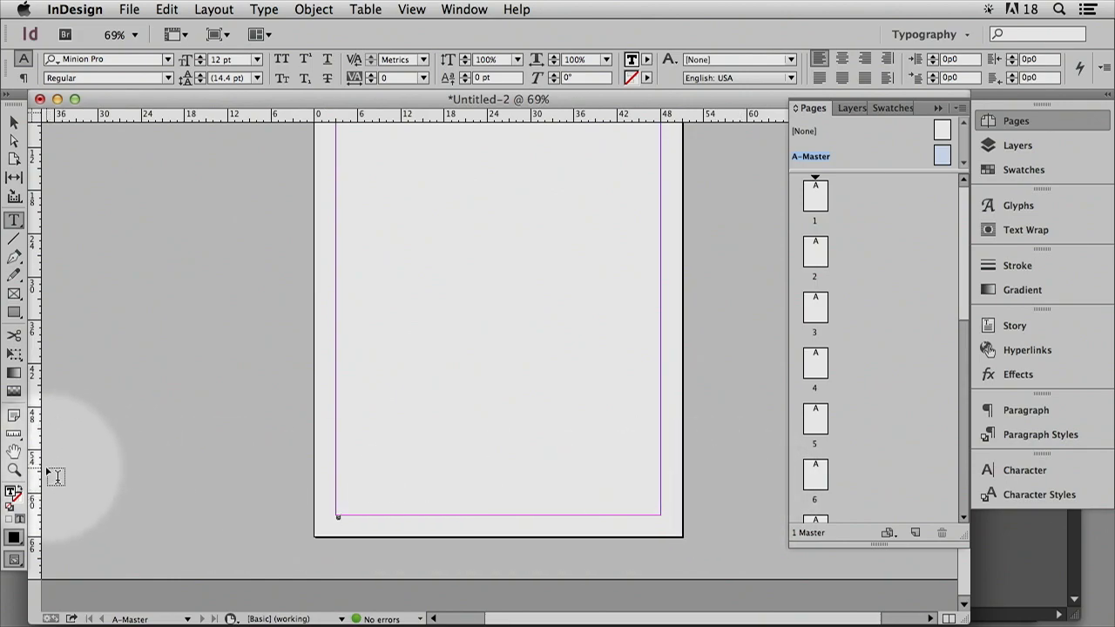
Complete the copyright line after the symbol with the year 2014 and the author's full name
click(16, 471)
drag(250, 432, 466, 561)
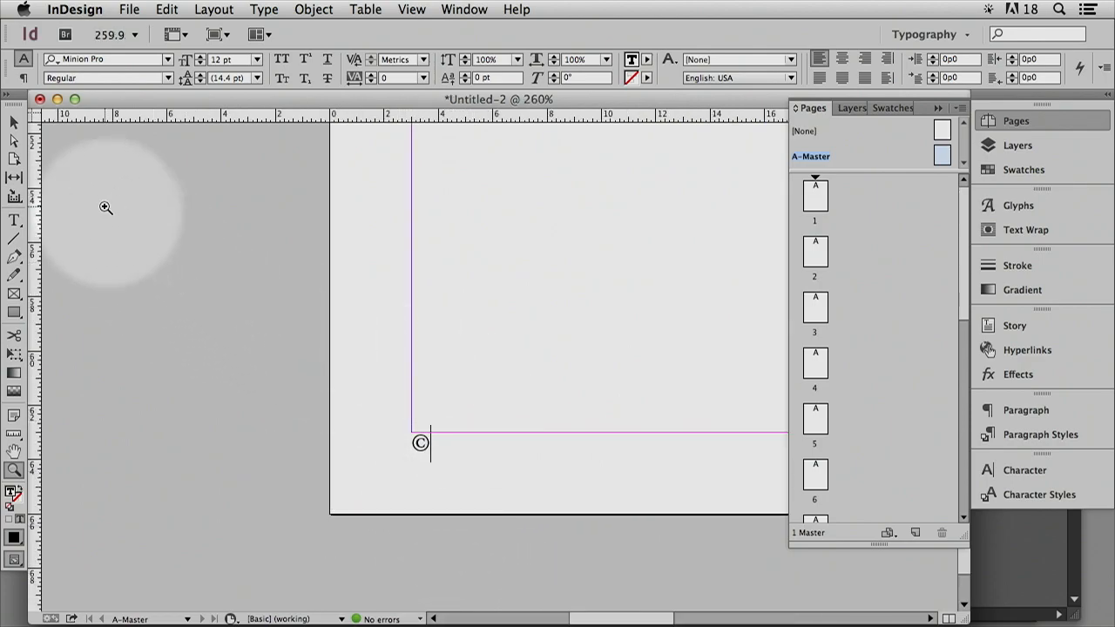
text(2)
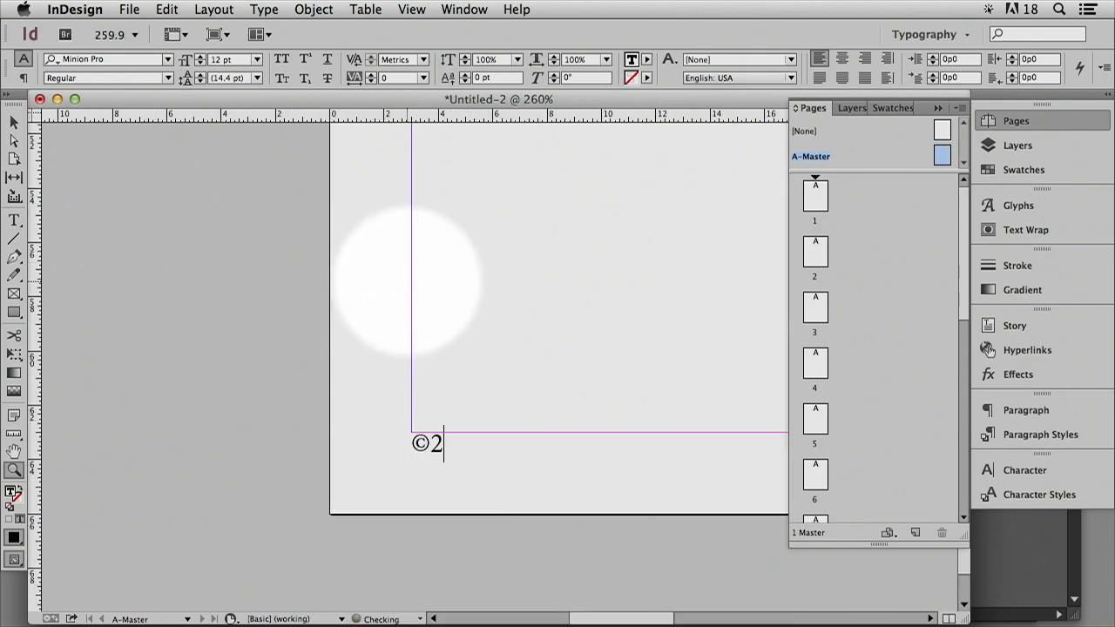
text(014 April Bo)
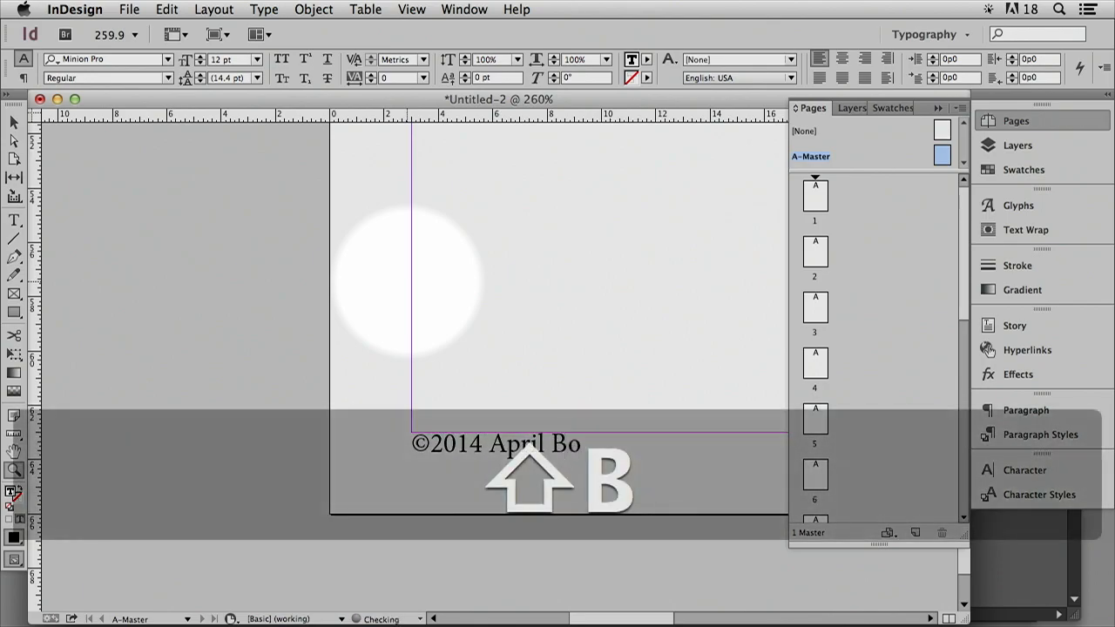
text(wles-Olin)
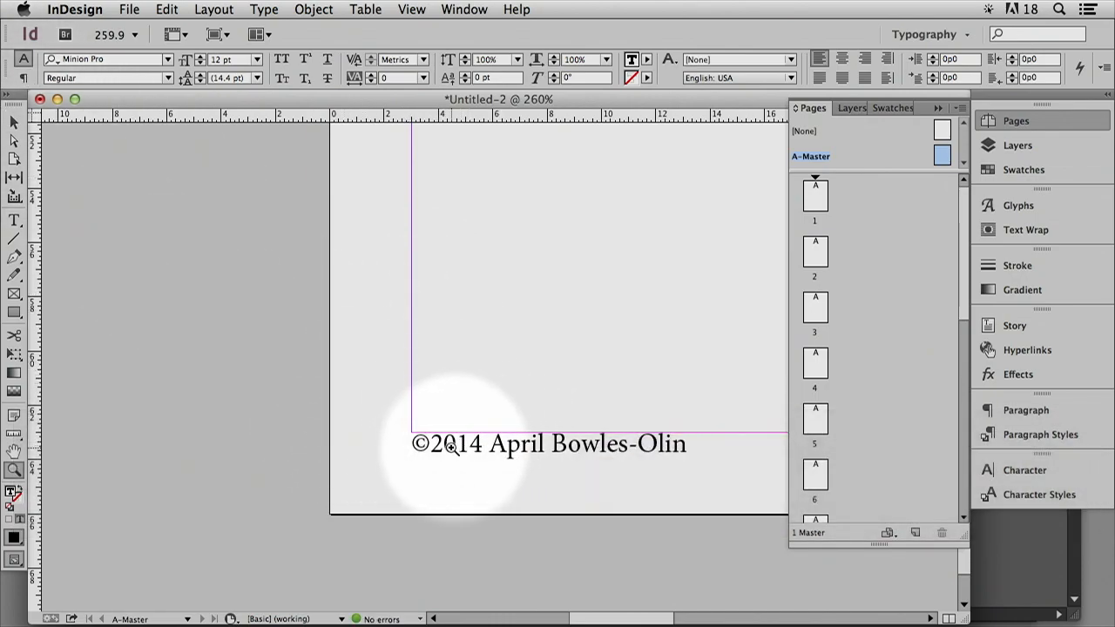
Set the whole copyright line on the A-Master page in Century Gothic Regular
click(14, 122)
key(t)
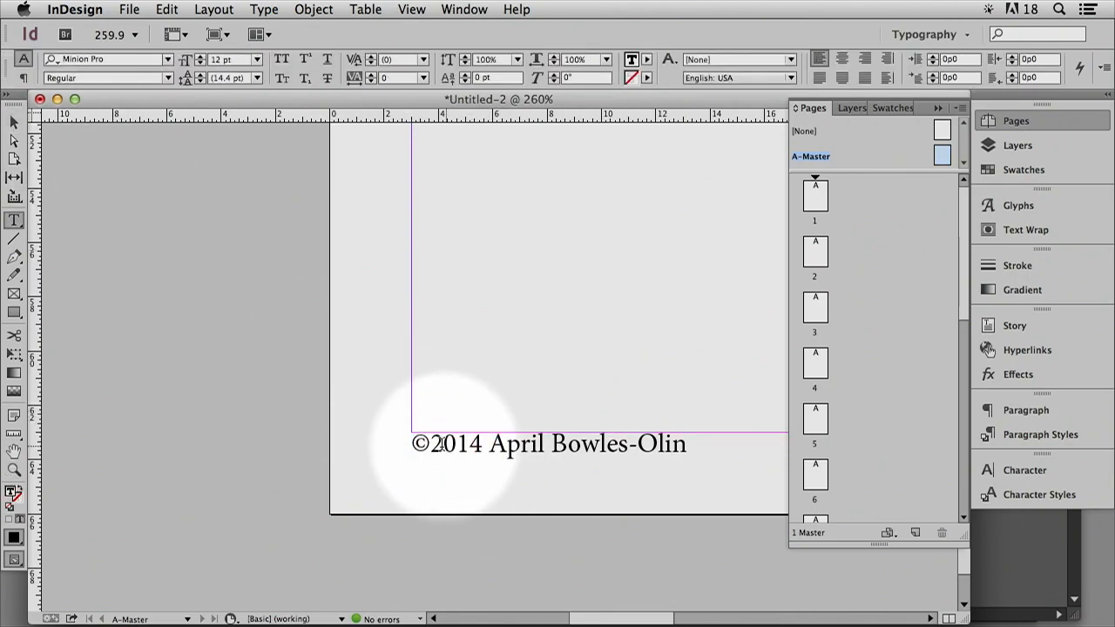
drag(414, 438, 702, 447)
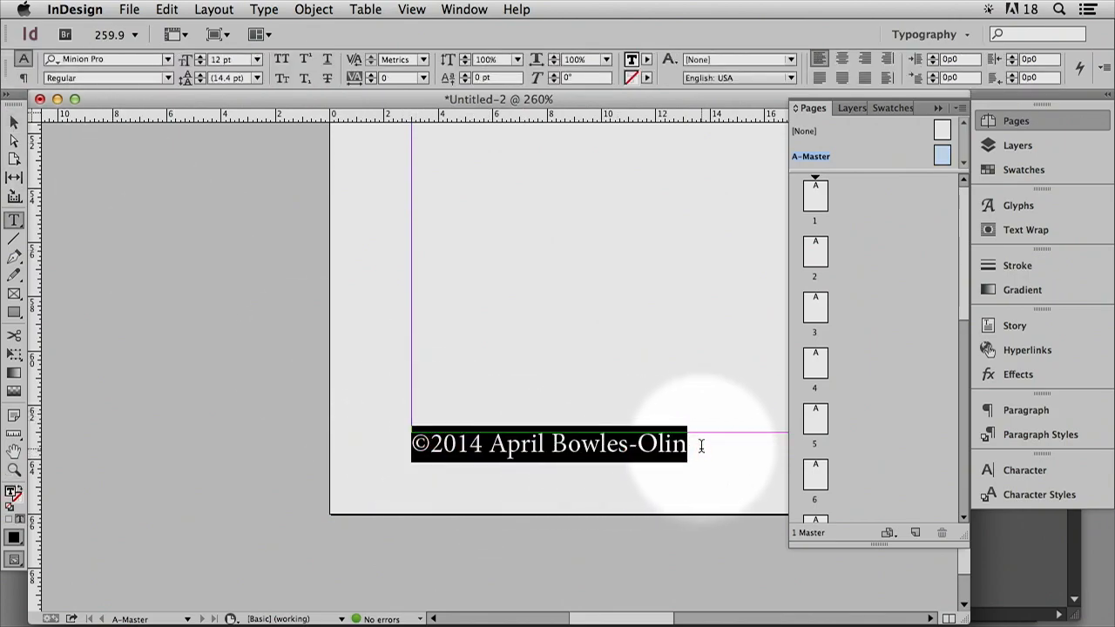
click(261, 8)
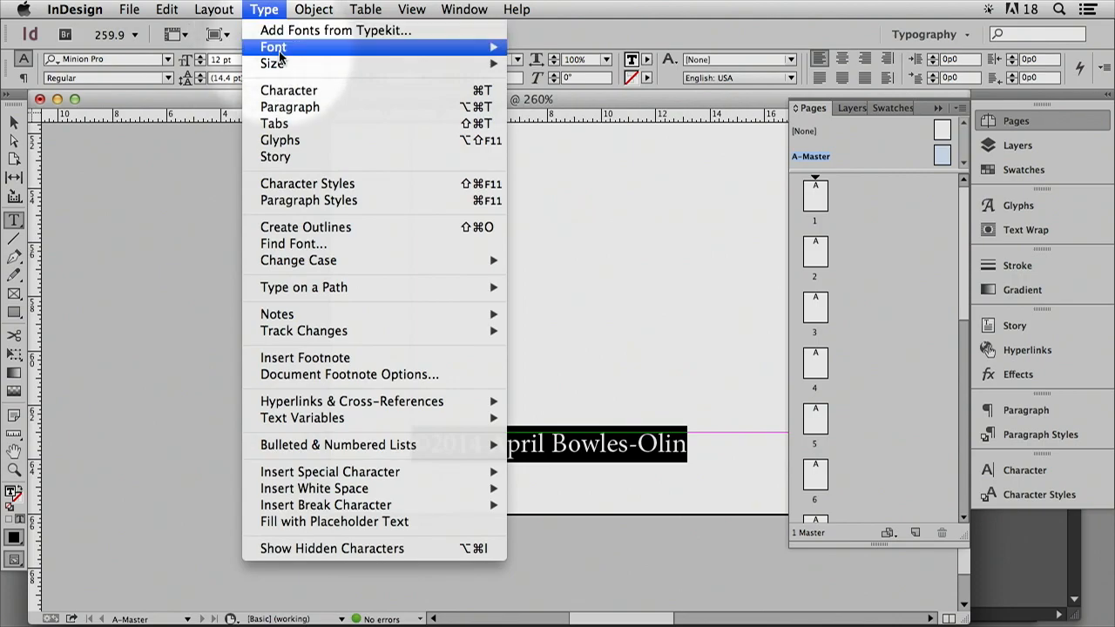
mouse_move(279, 49)
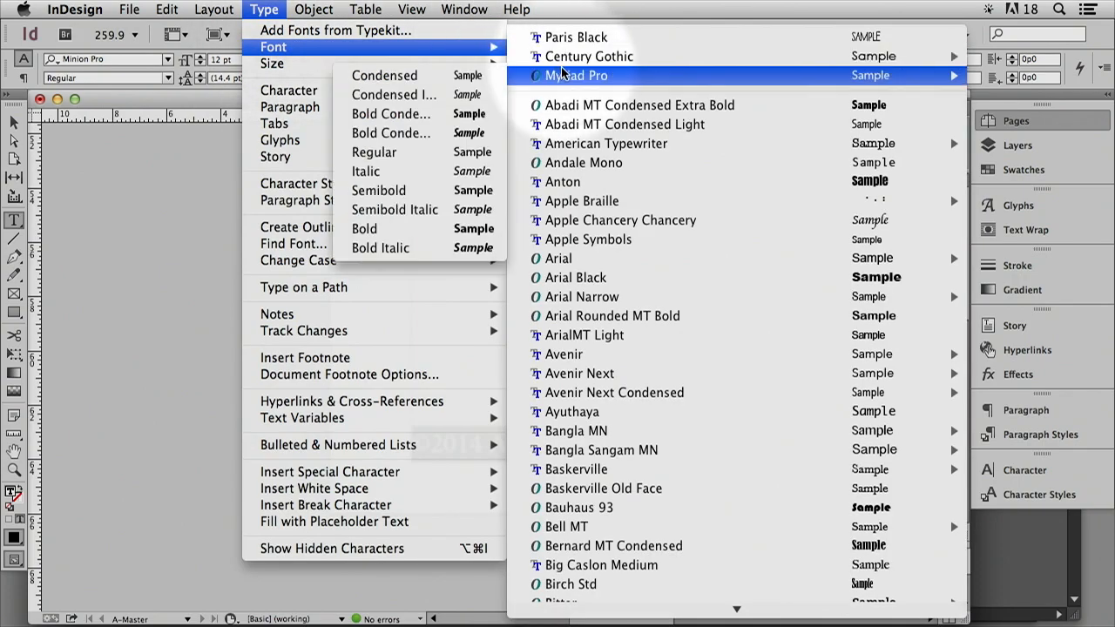
mouse_move(573, 61)
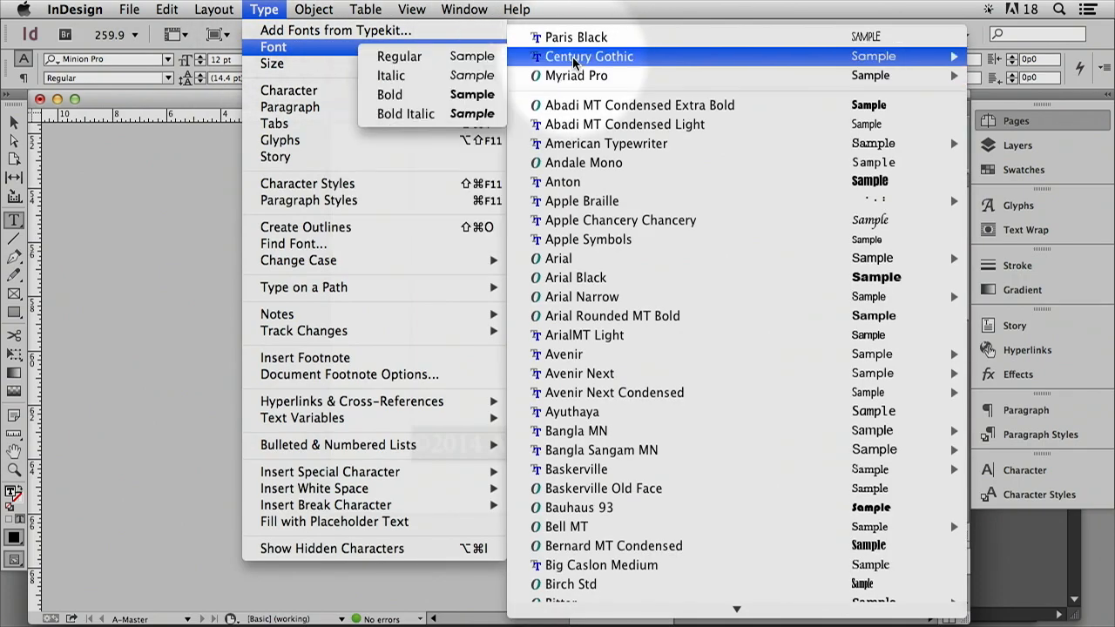
click(462, 62)
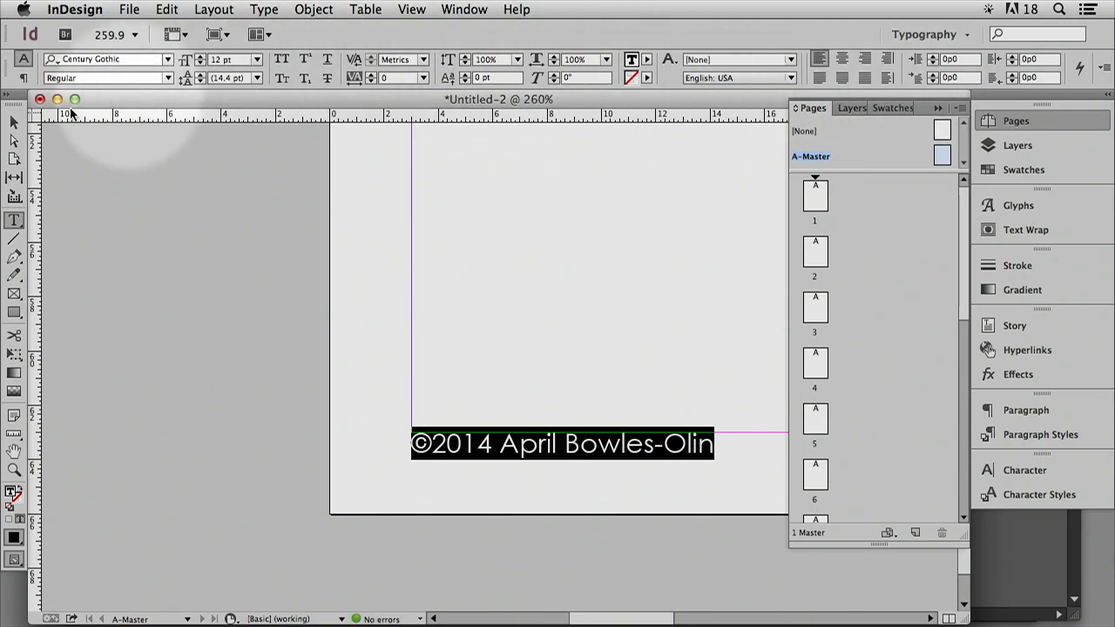
Fit the whole page in the window and check the copyright line on page 2 and the pages after it
click(412, 9)
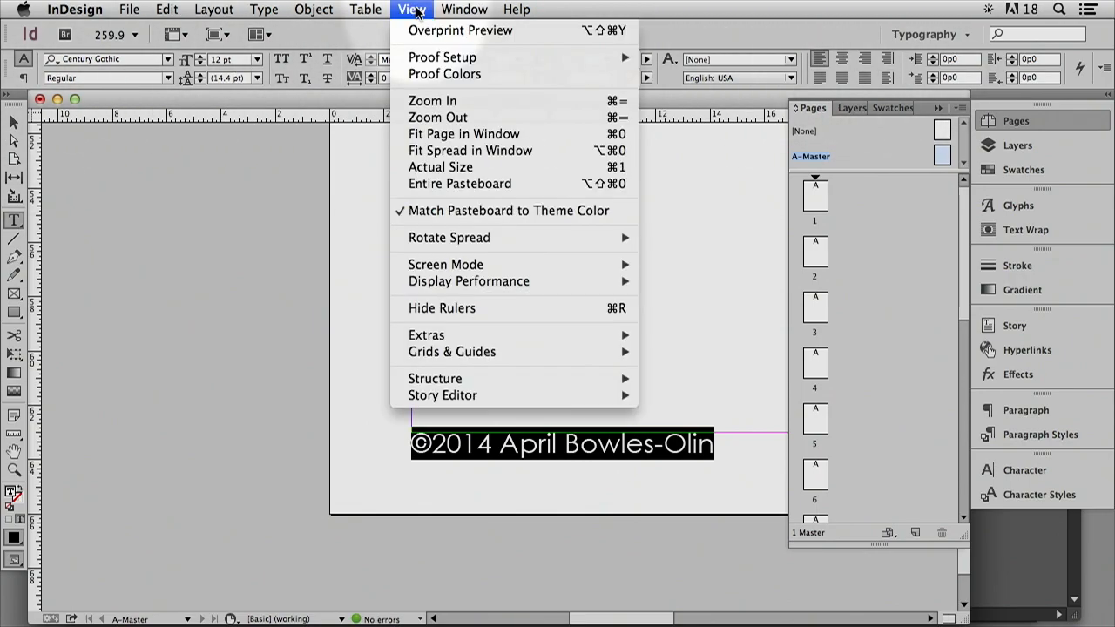
click(447, 135)
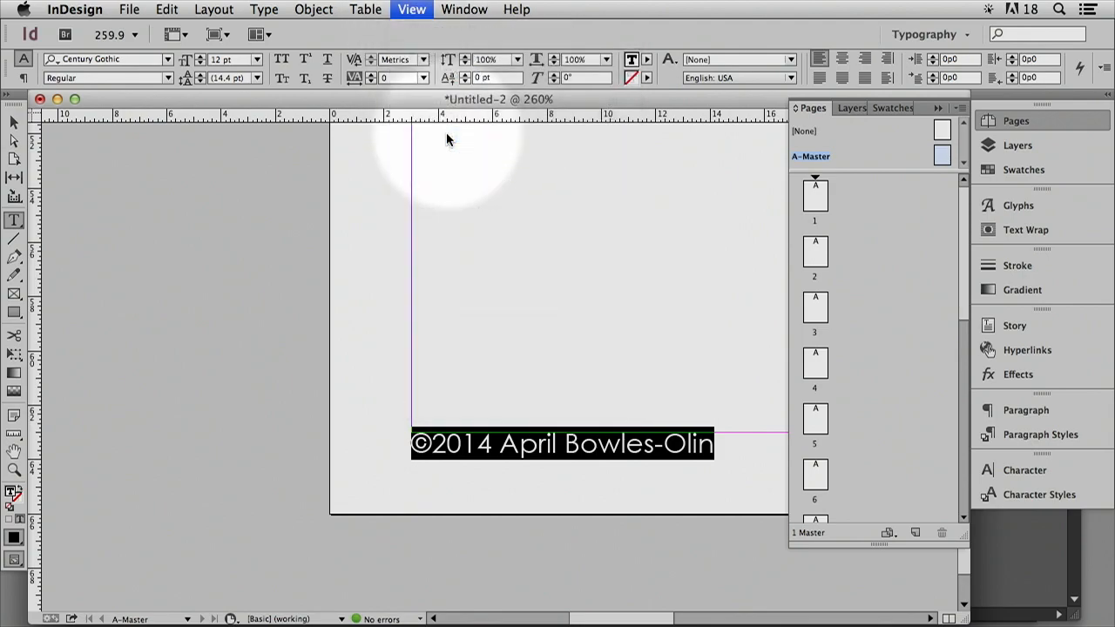
click(12, 123)
click(218, 318)
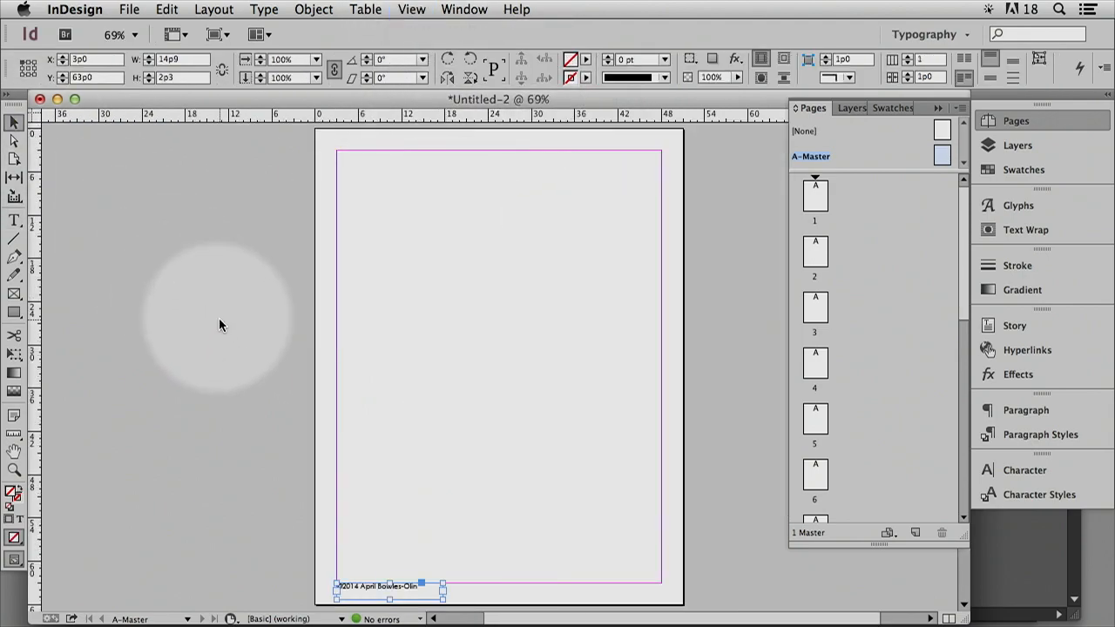
double_click(815, 254)
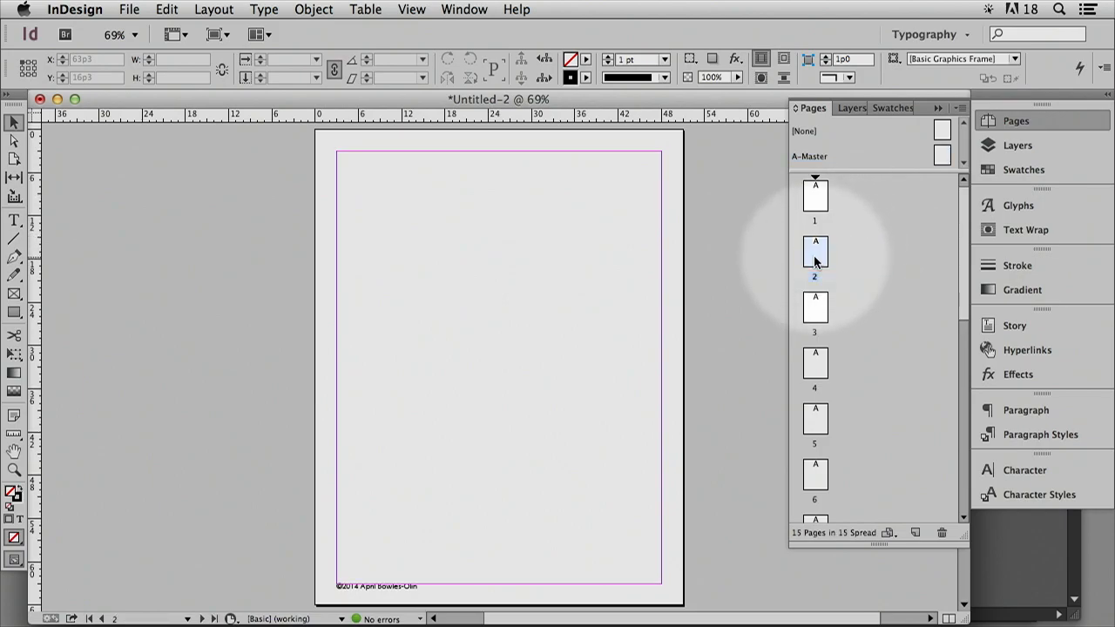
scroll(643, 445, down, 3)
scroll(643, 445, down, 5)
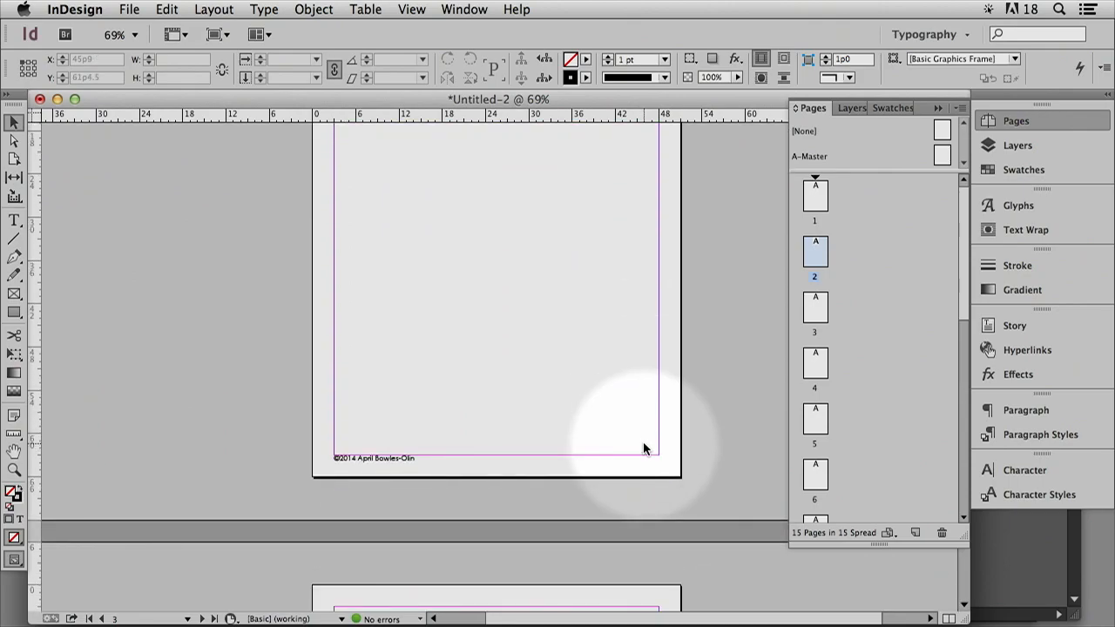
scroll(643, 448, down, 6)
scroll(643, 448, up, 3)
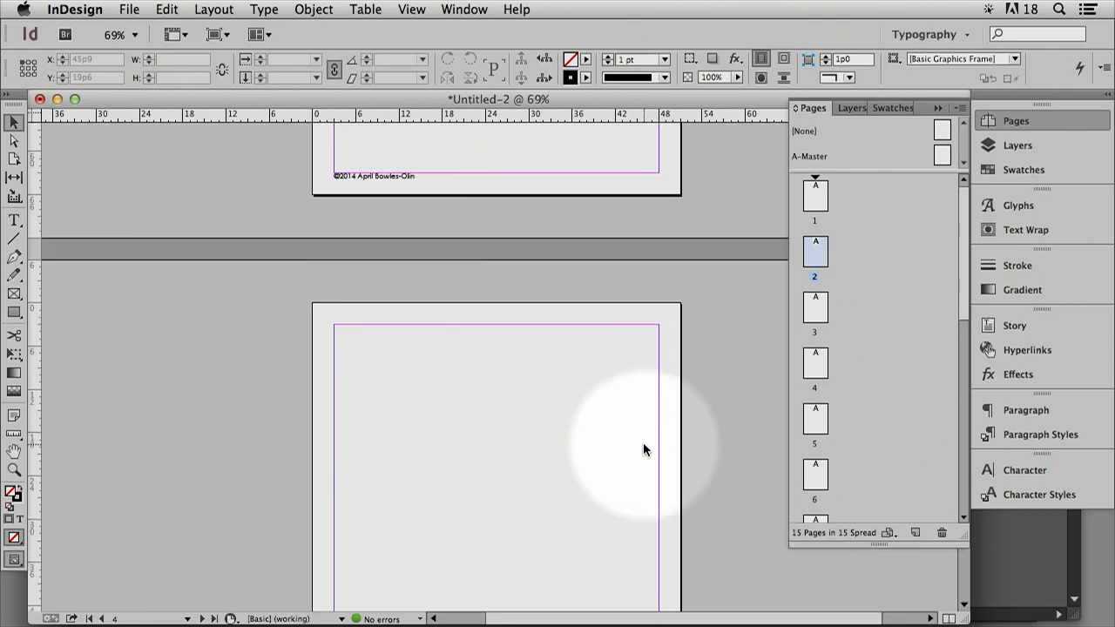
scroll(642, 448, up, 2)
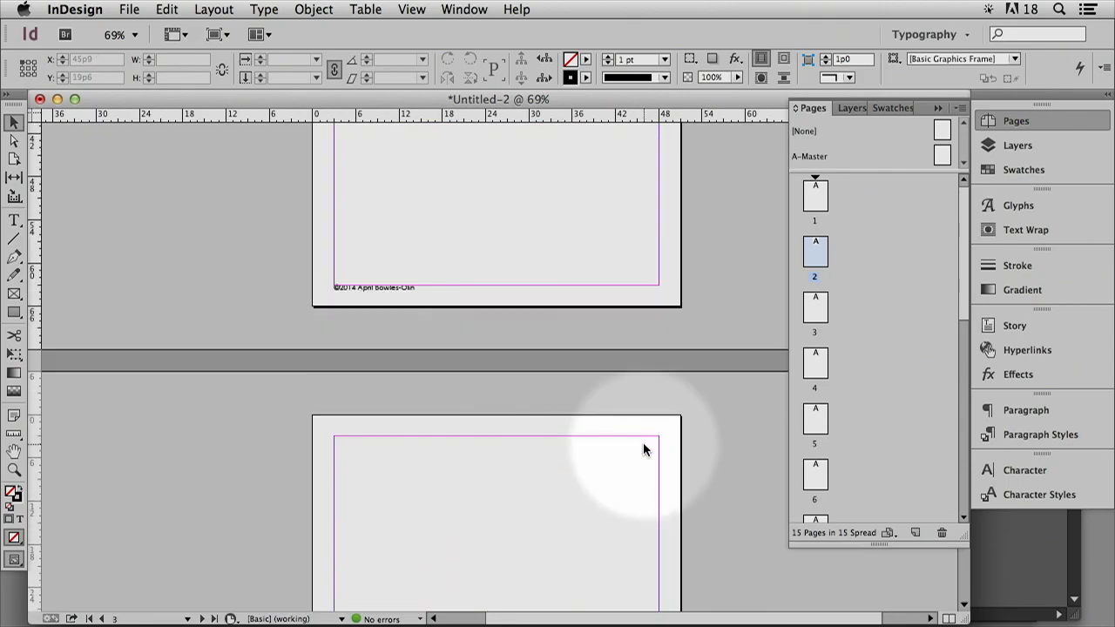
Reopen the A-Master page and draw a small text frame just below the lower margin guide, ending at the right margin
double_click(943, 157)
scroll(570, 289, down, 2)
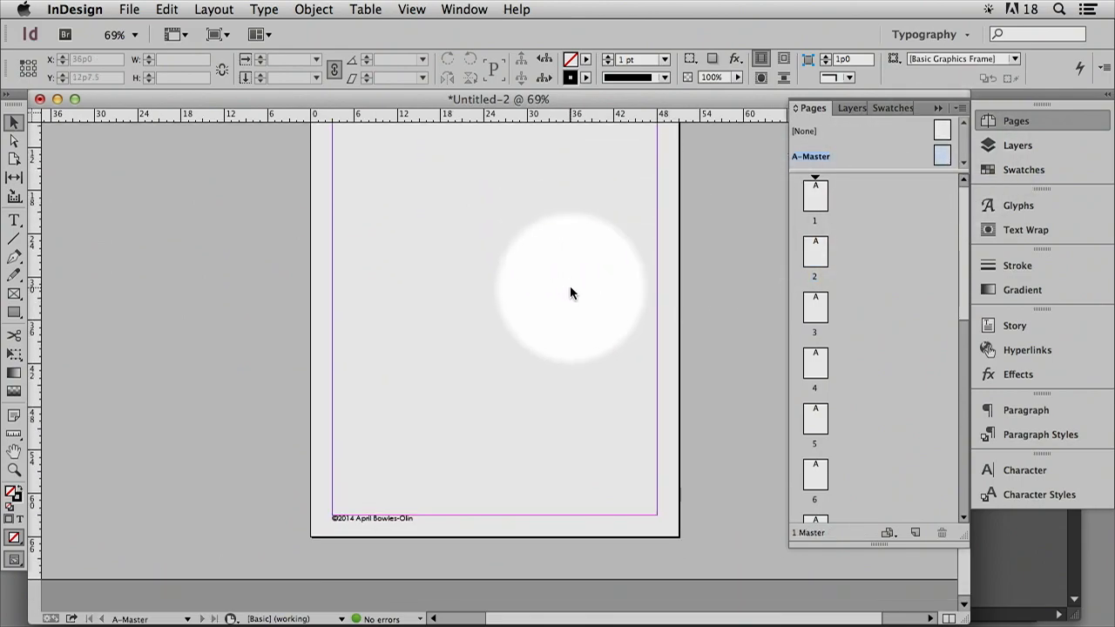
scroll(571, 287, up, 2)
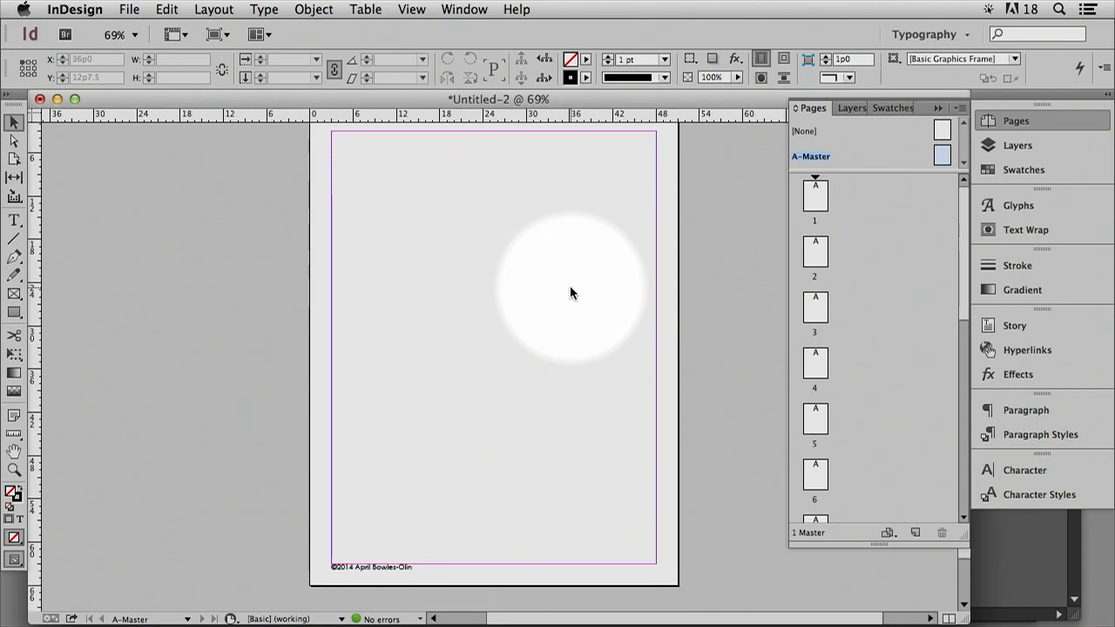
right_click(570, 287)
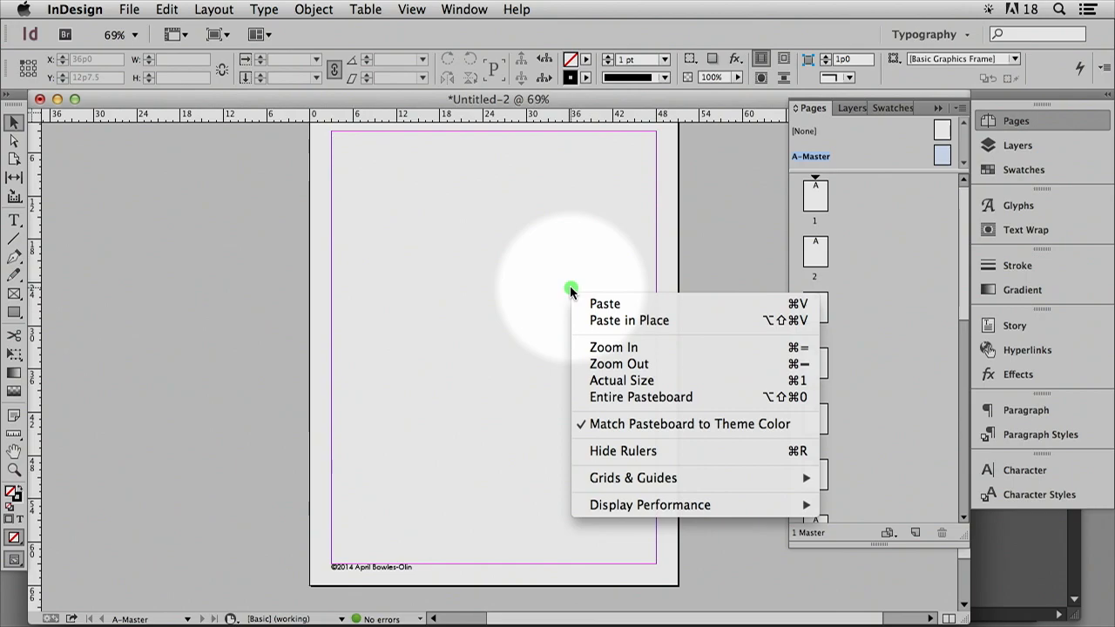
click(217, 261)
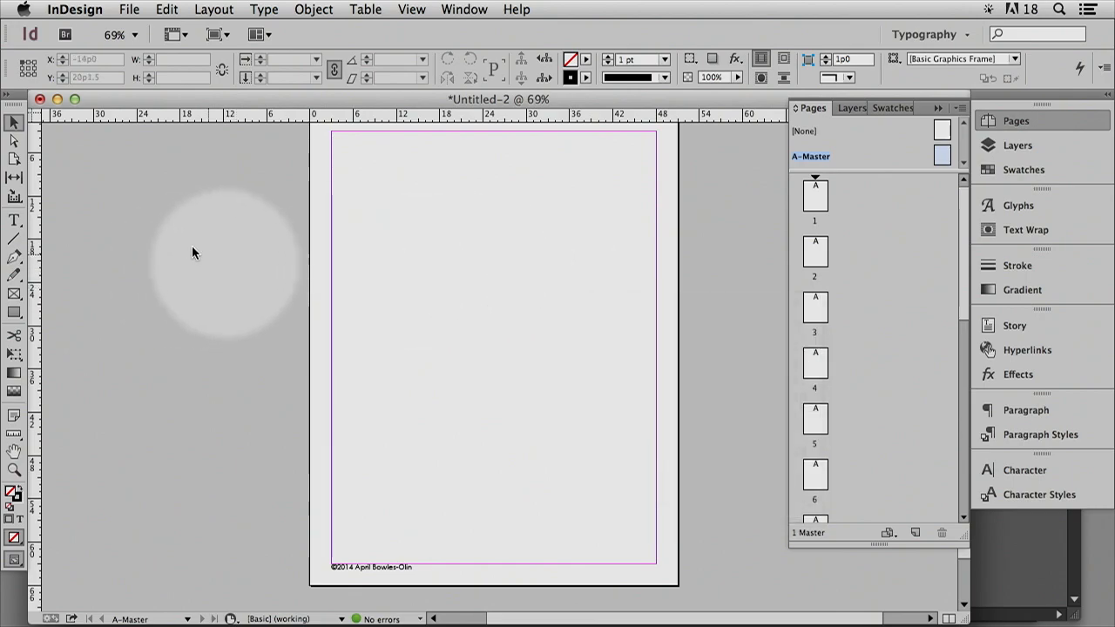
click(14, 220)
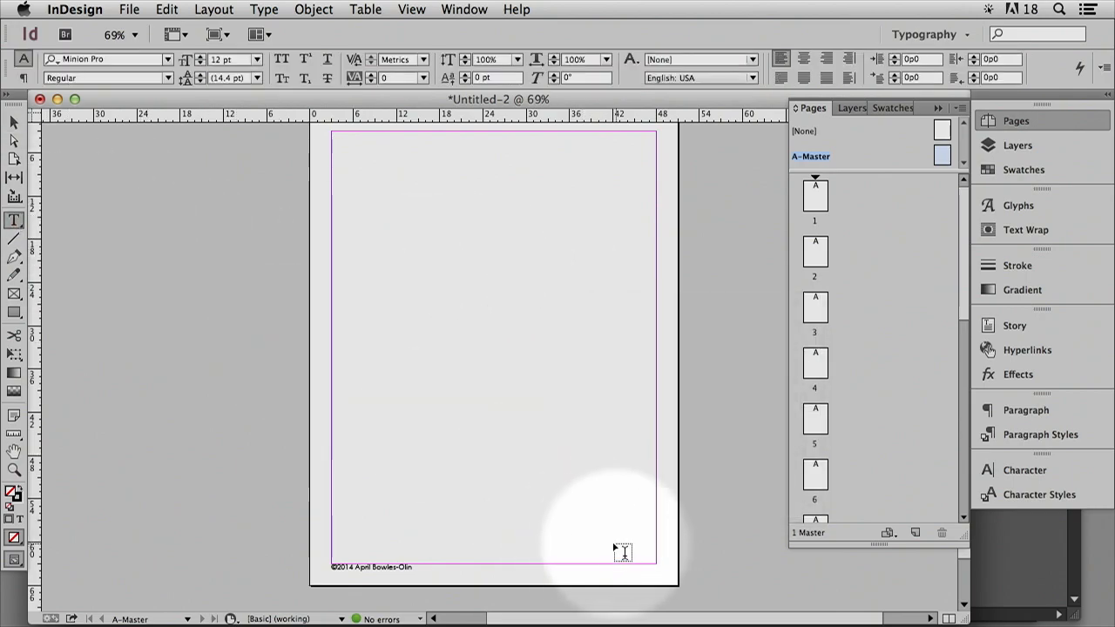
drag(594, 564, 654, 578)
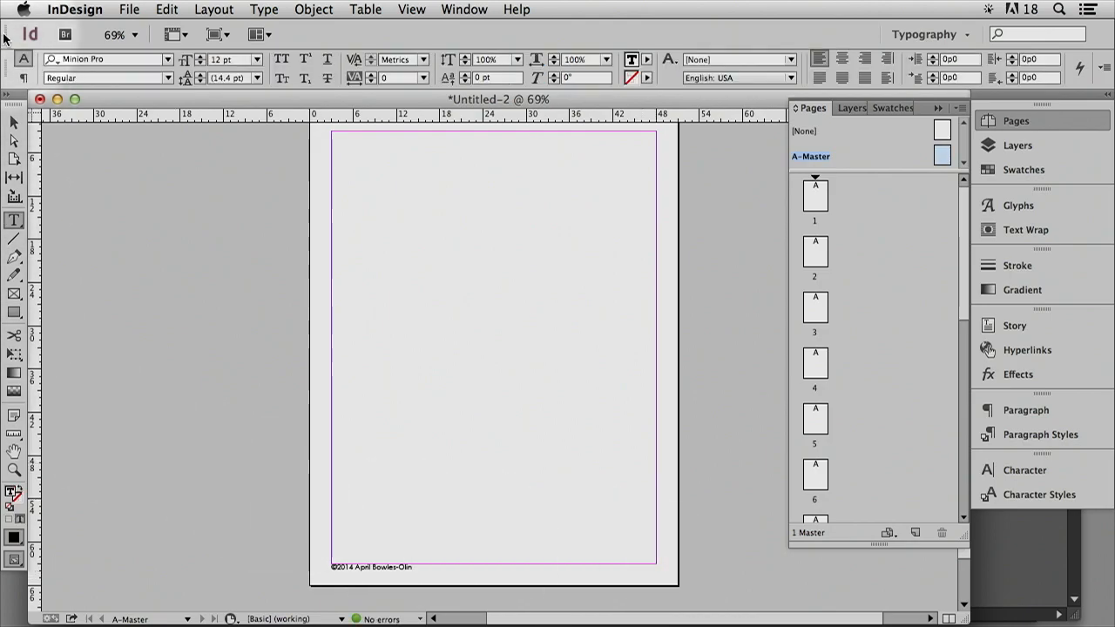
Insert a Current Page Number marker in the new text frame
click(265, 10)
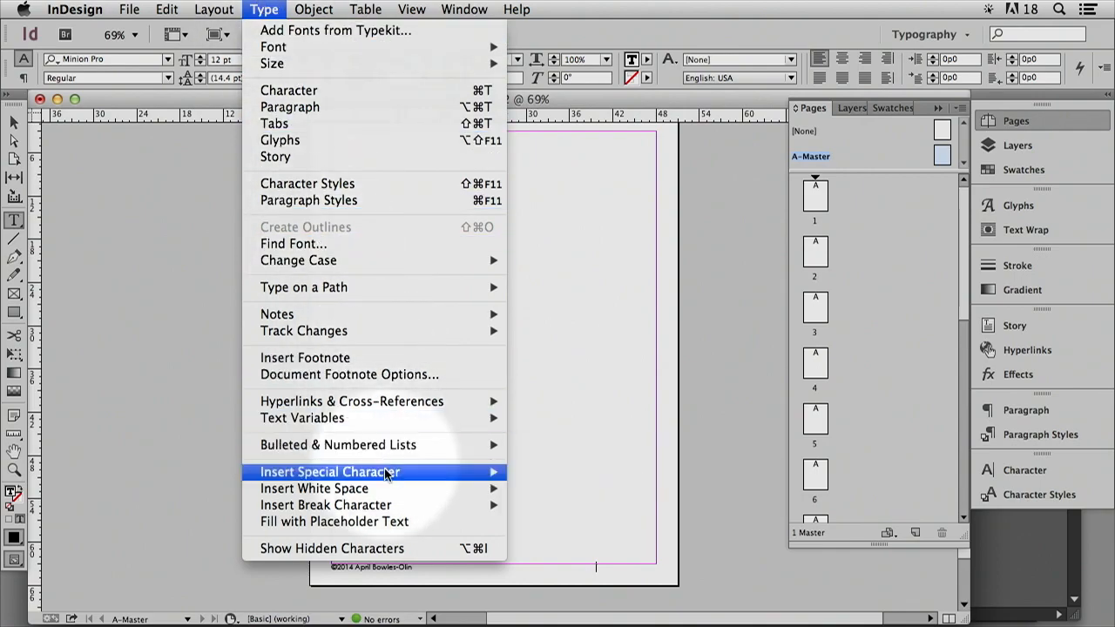
mouse_move(384, 471)
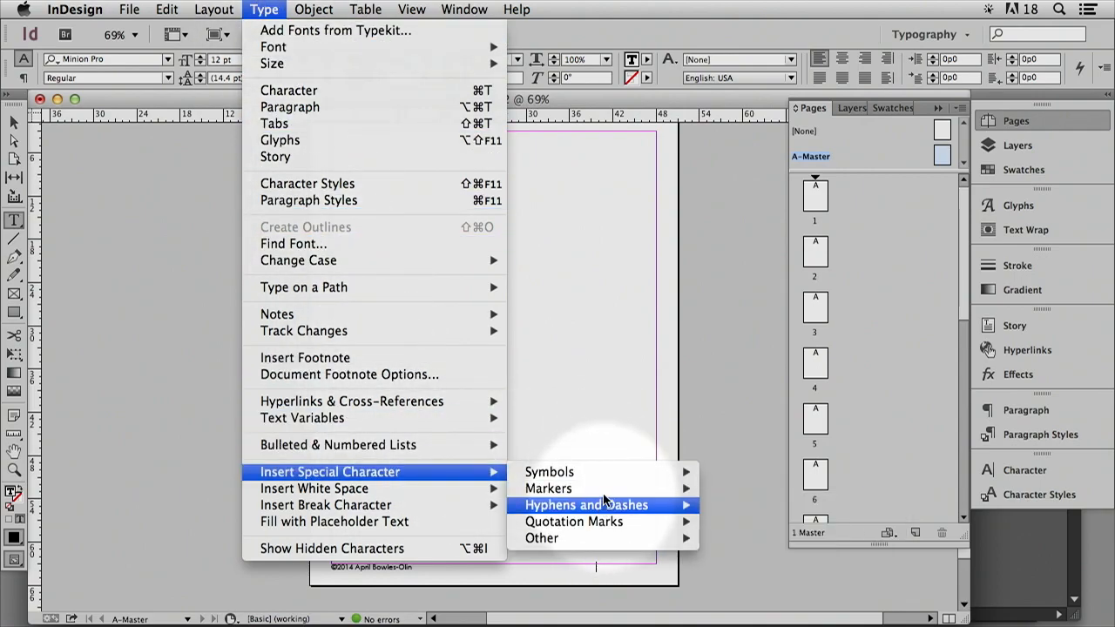
mouse_move(601, 488)
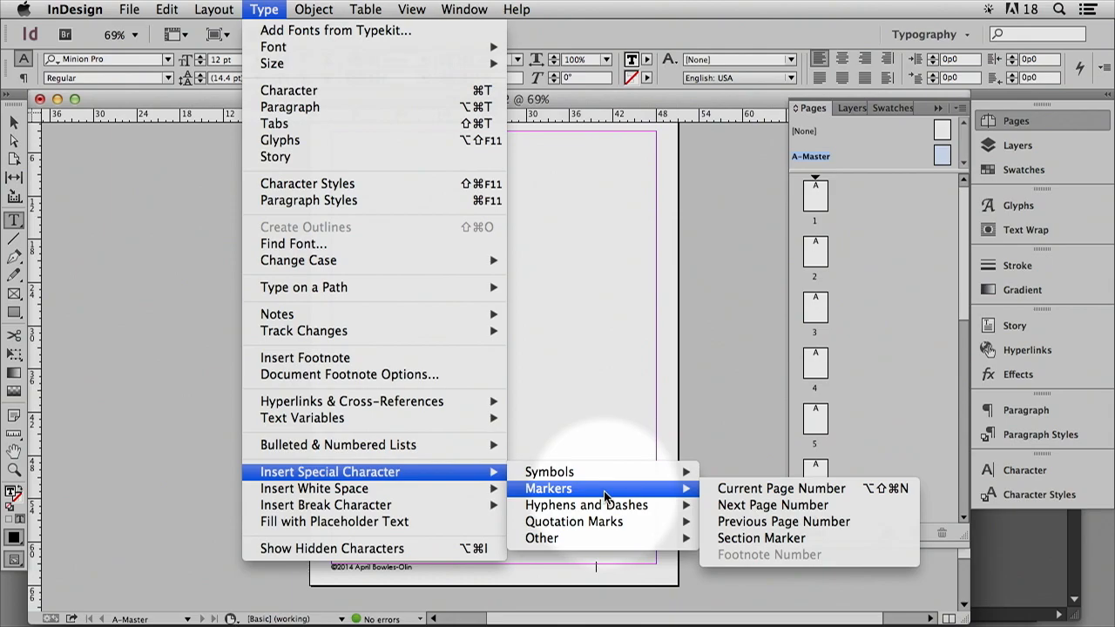
click(754, 490)
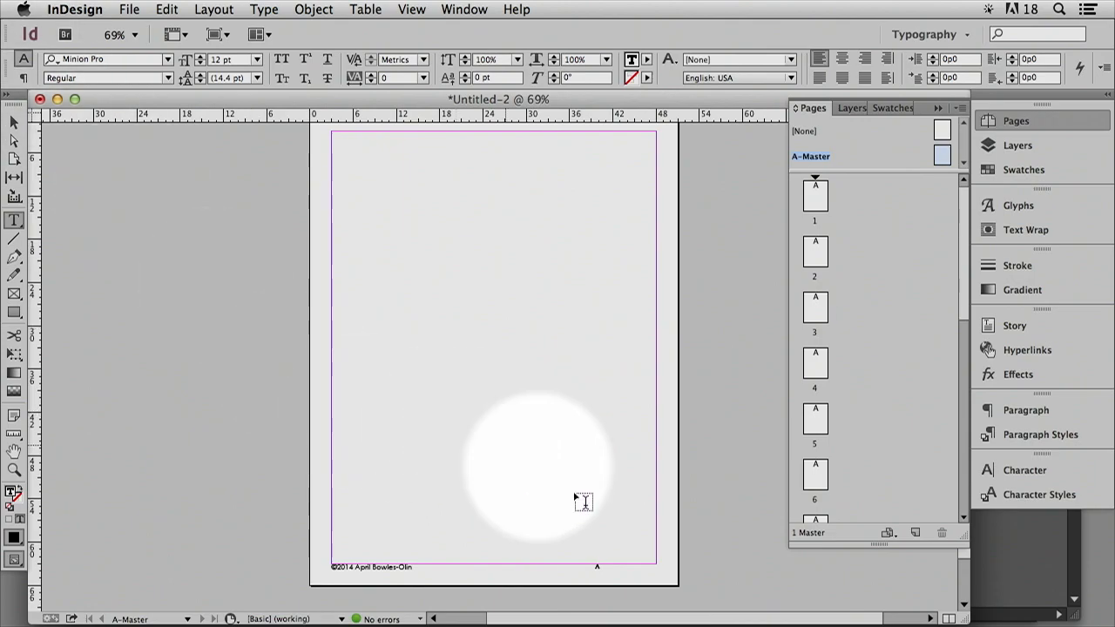
Set the page number marker in Century Gothic Regular and align it right
click(598, 570)
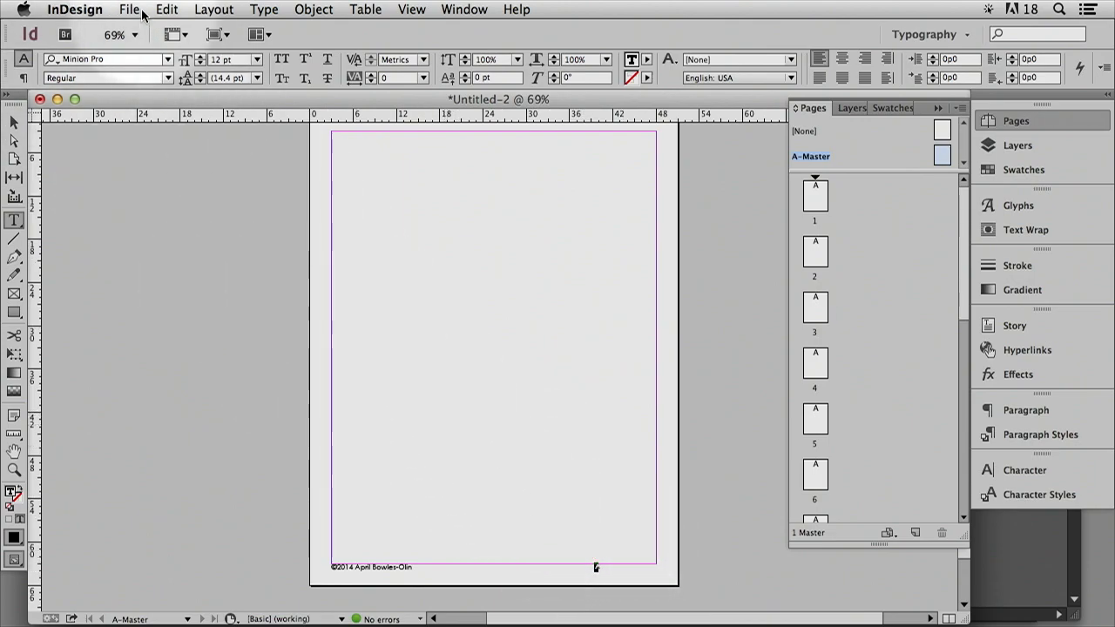
click(264, 10)
mouse_move(279, 50)
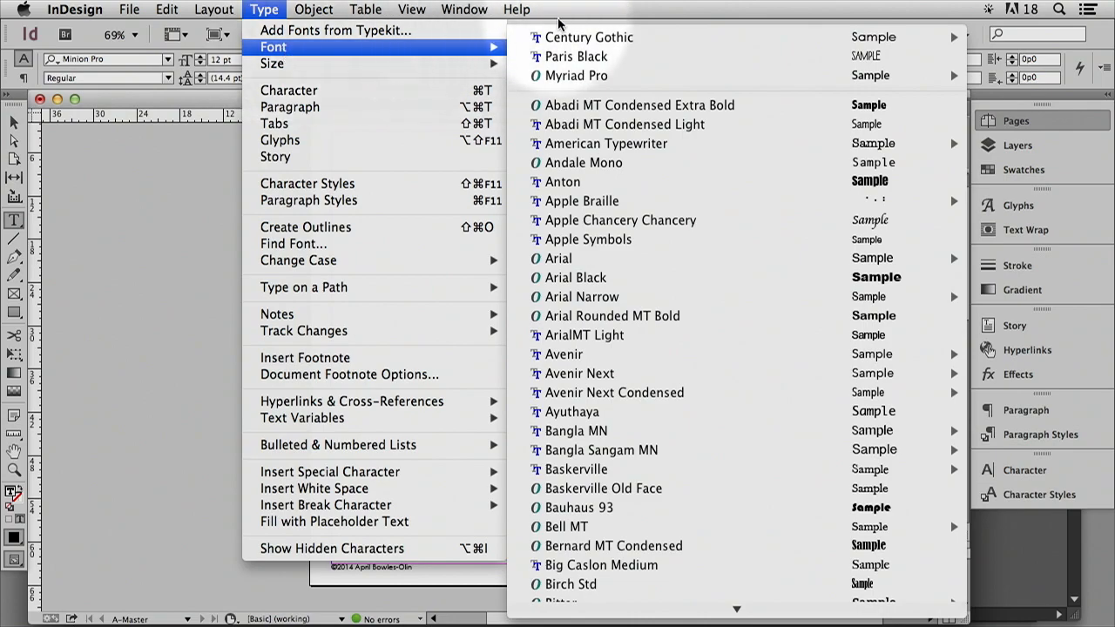
mouse_move(588, 39)
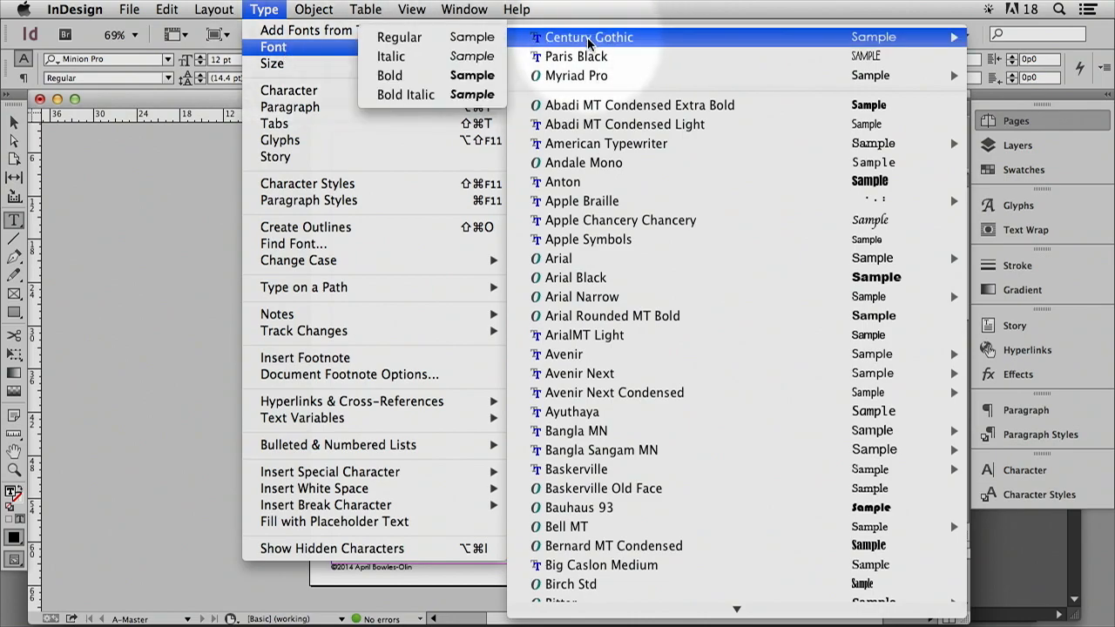
click(464, 40)
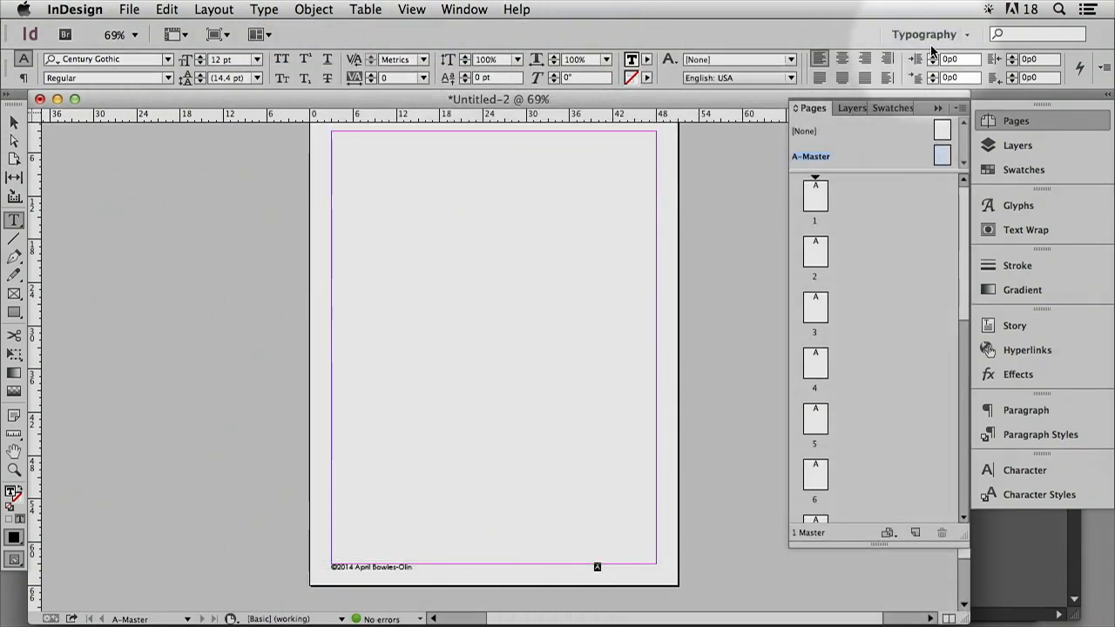
click(864, 59)
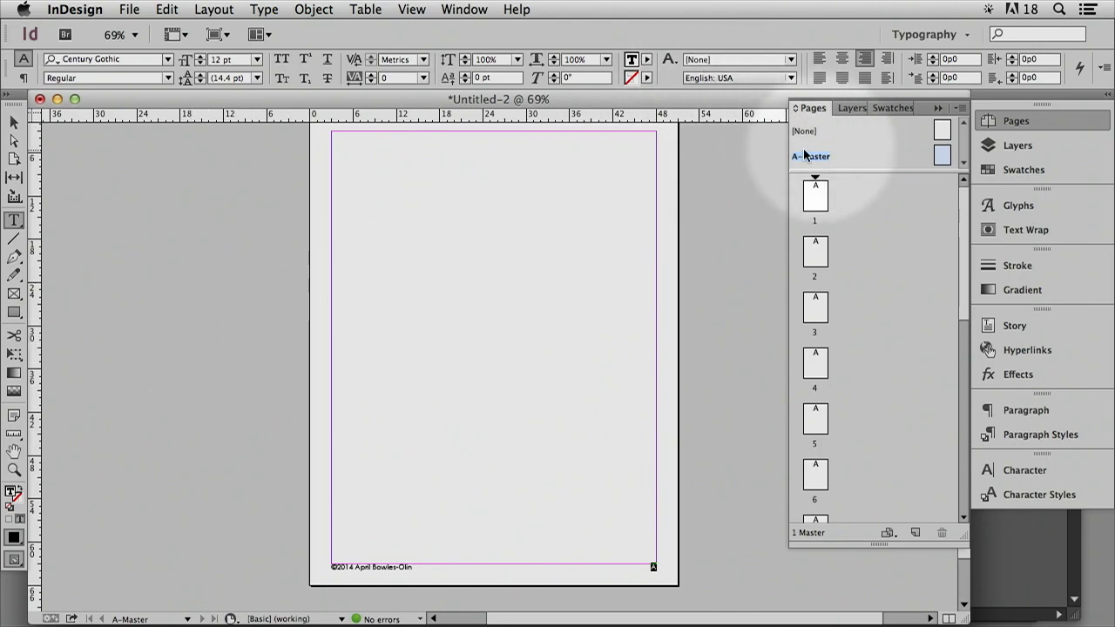
Check the page number on pages 1 and 2, and return to the A-Master page
double_click(817, 204)
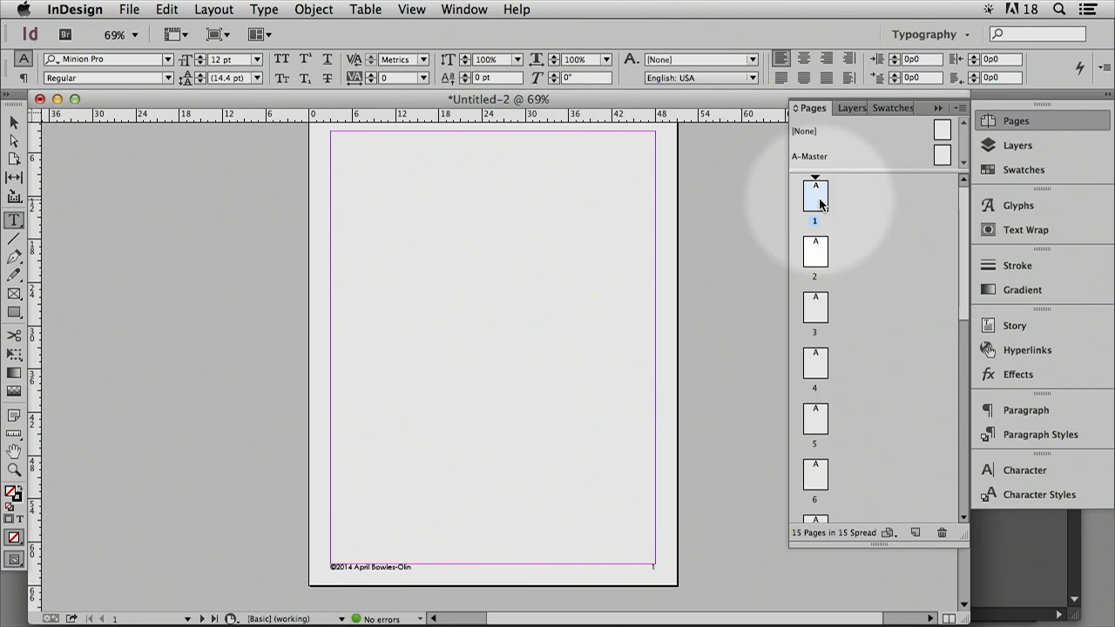
double_click(816, 258)
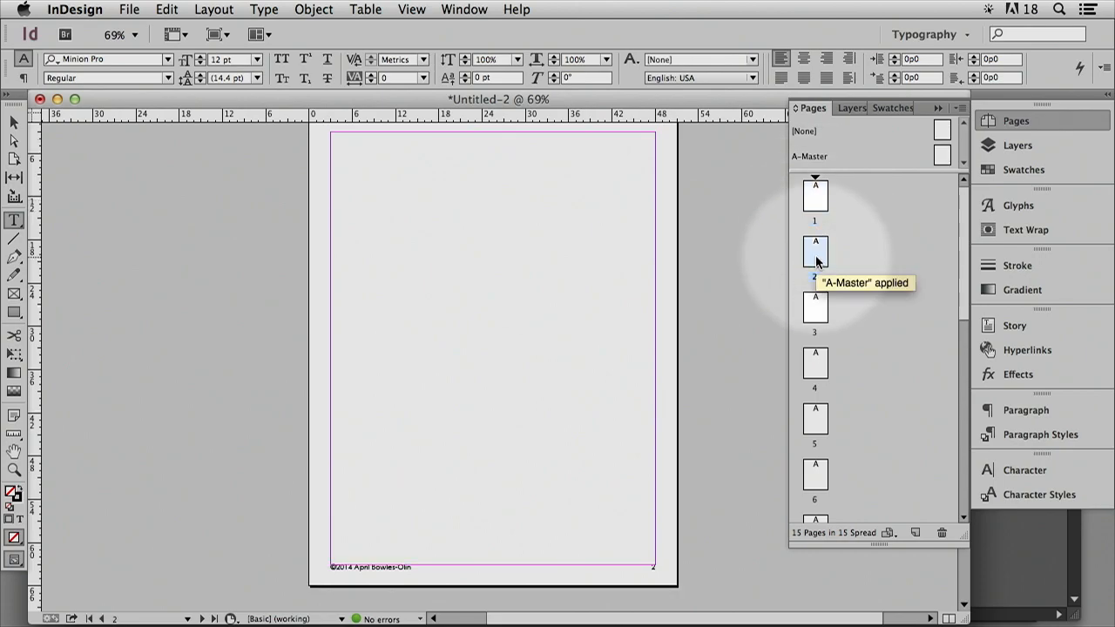
click(940, 156)
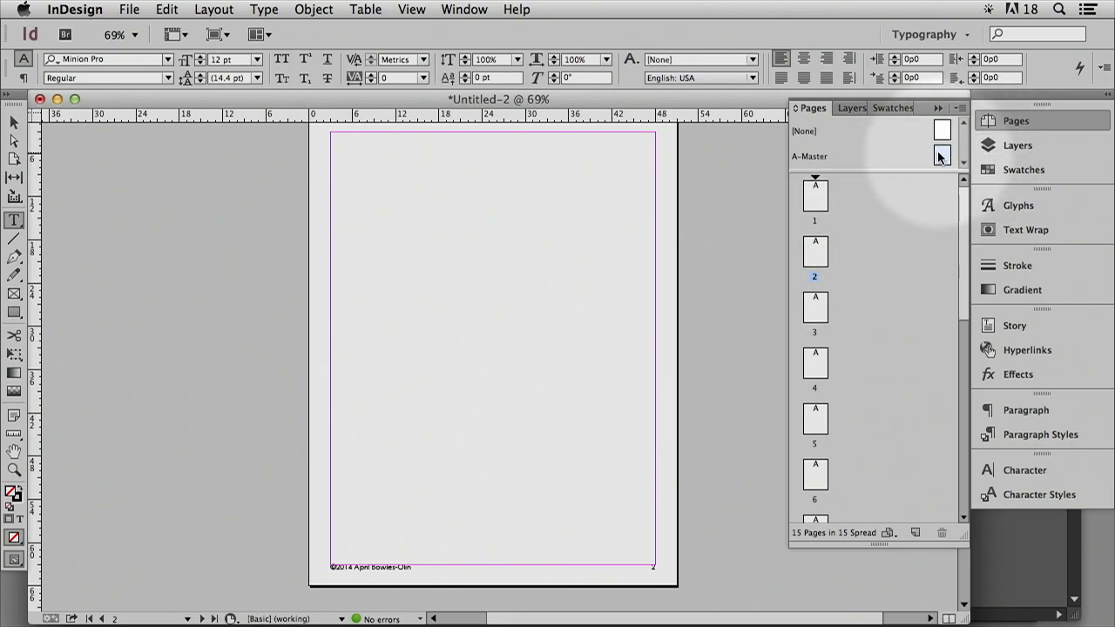
double_click(939, 157)
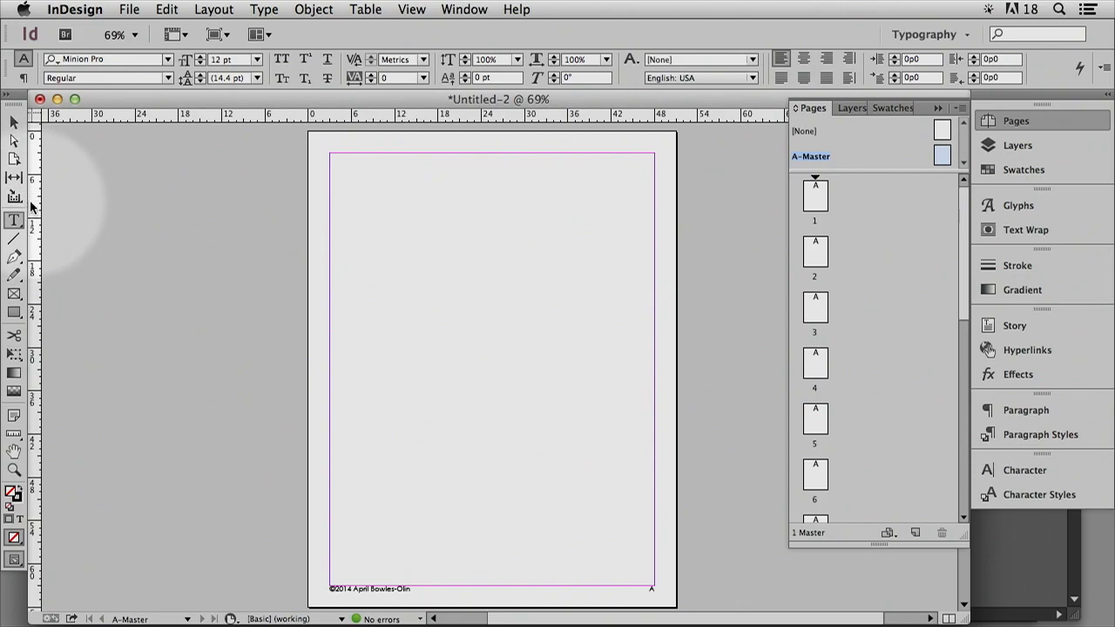
Add vertical ruler guides on the A-Master page just inside the left and right margins, at X 4p0 and about 47p1.5
drag(35, 210, 336, 202)
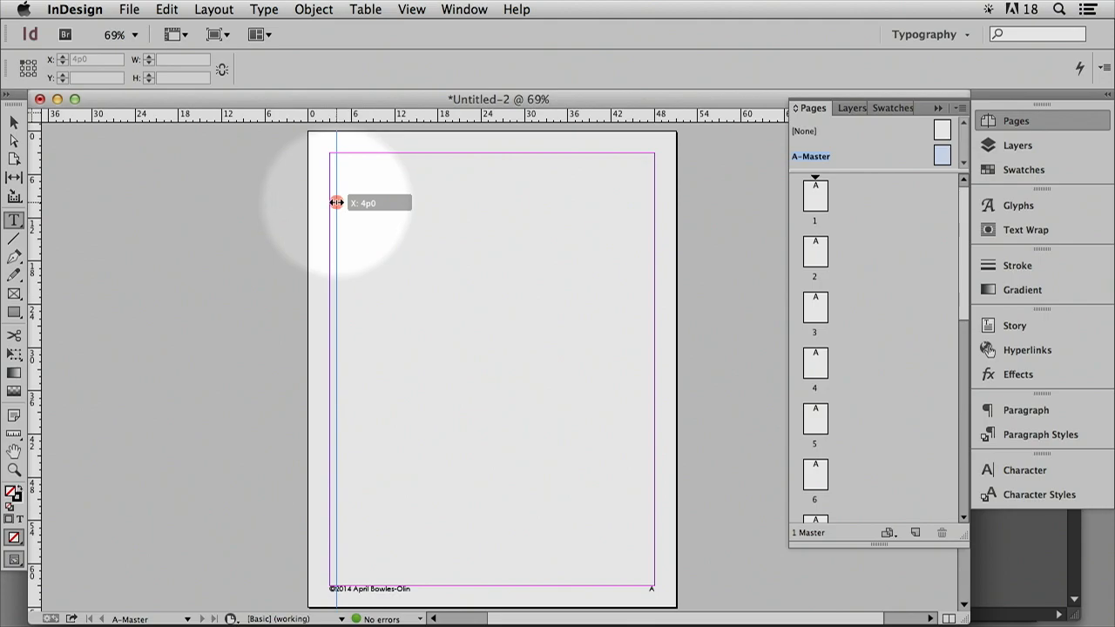
drag(336, 202, 336, 202)
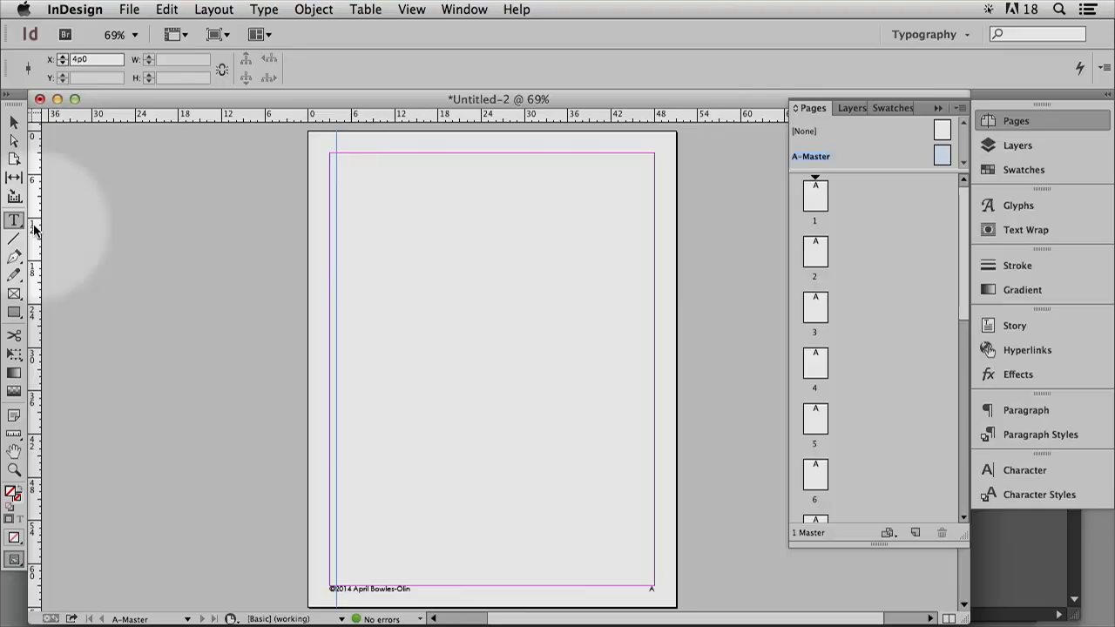
click(13, 122)
drag(35, 257, 649, 279)
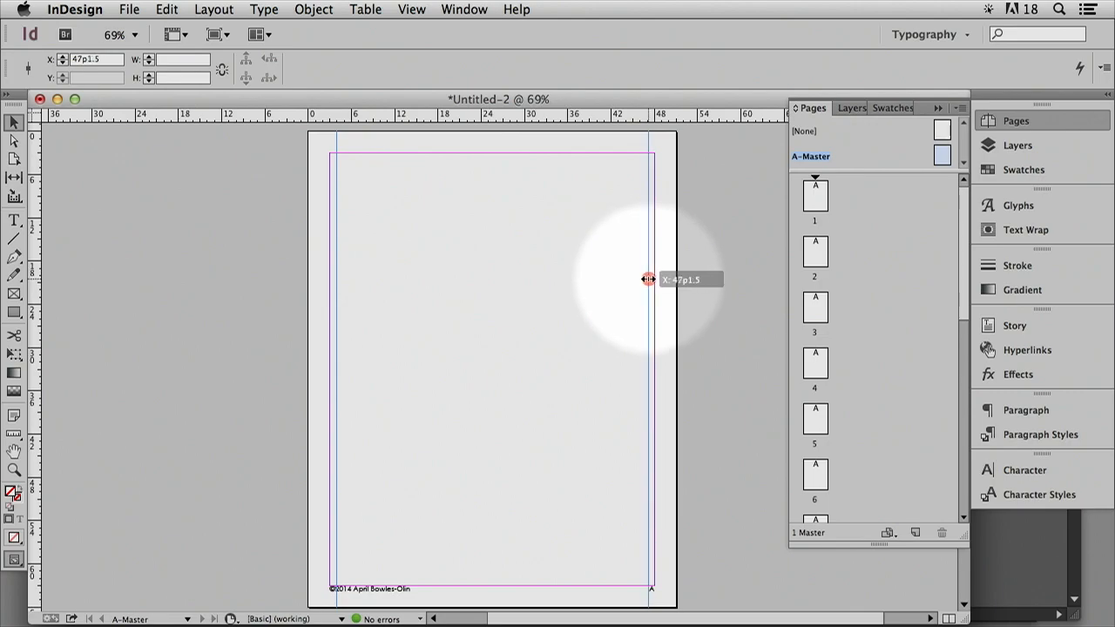
Move the right vertical guide to X 47p0 and add horizontal guides on the A-Master page at about Y 13p4.5, 4p4.5 and 61p9
drag(648, 278, 646, 281)
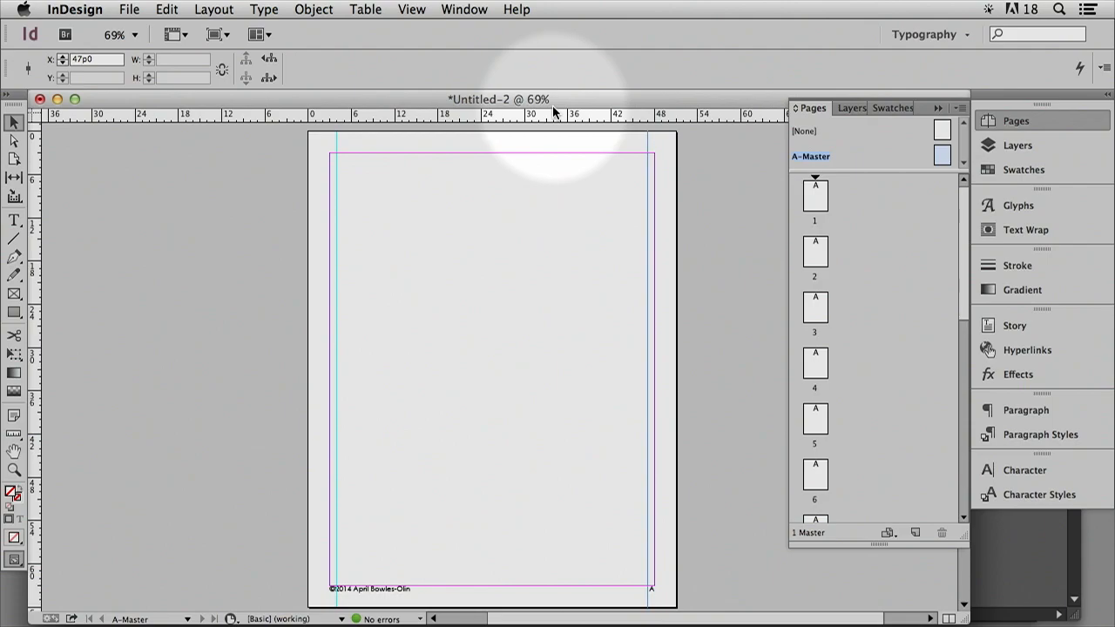
drag(548, 121, 555, 219)
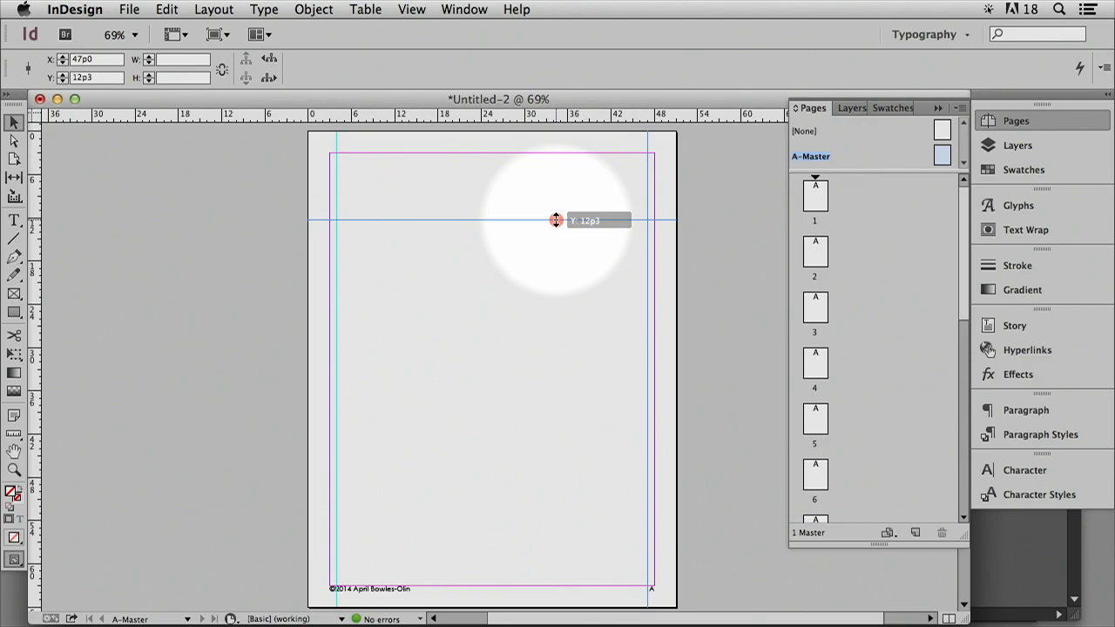
drag(555, 219, 555, 228)
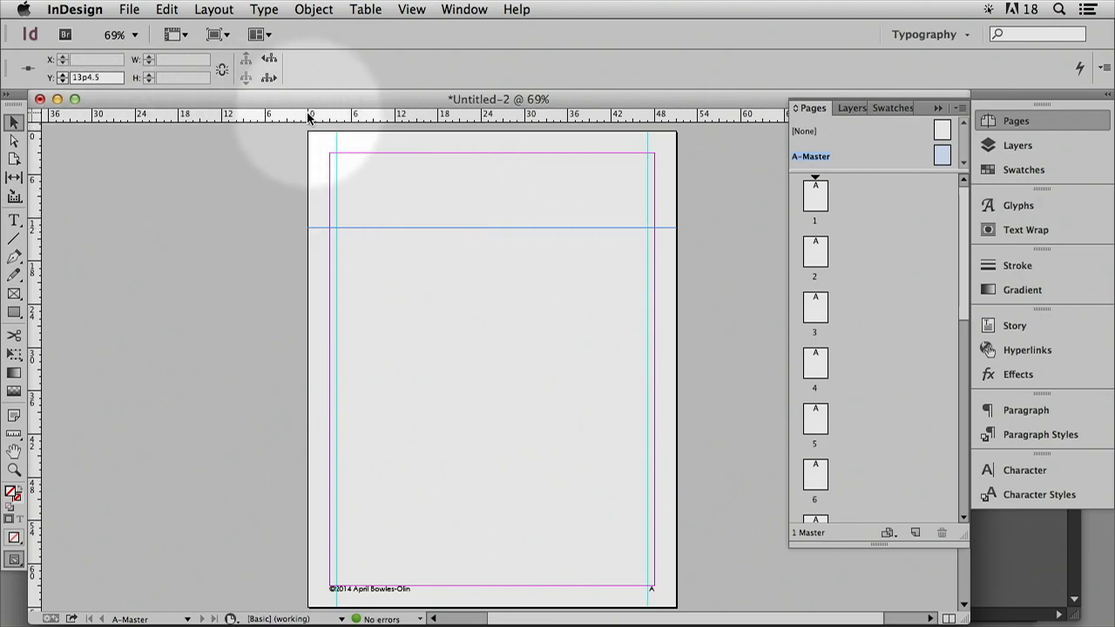
drag(305, 150, 327, 164)
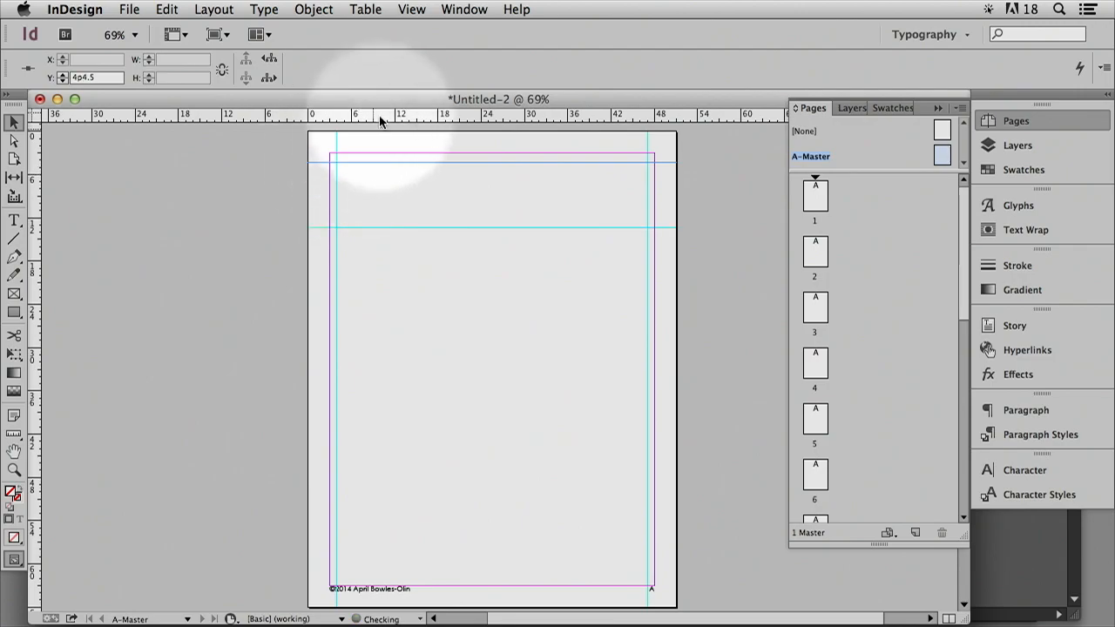
drag(381, 114, 461, 549)
drag(459, 501, 469, 577)
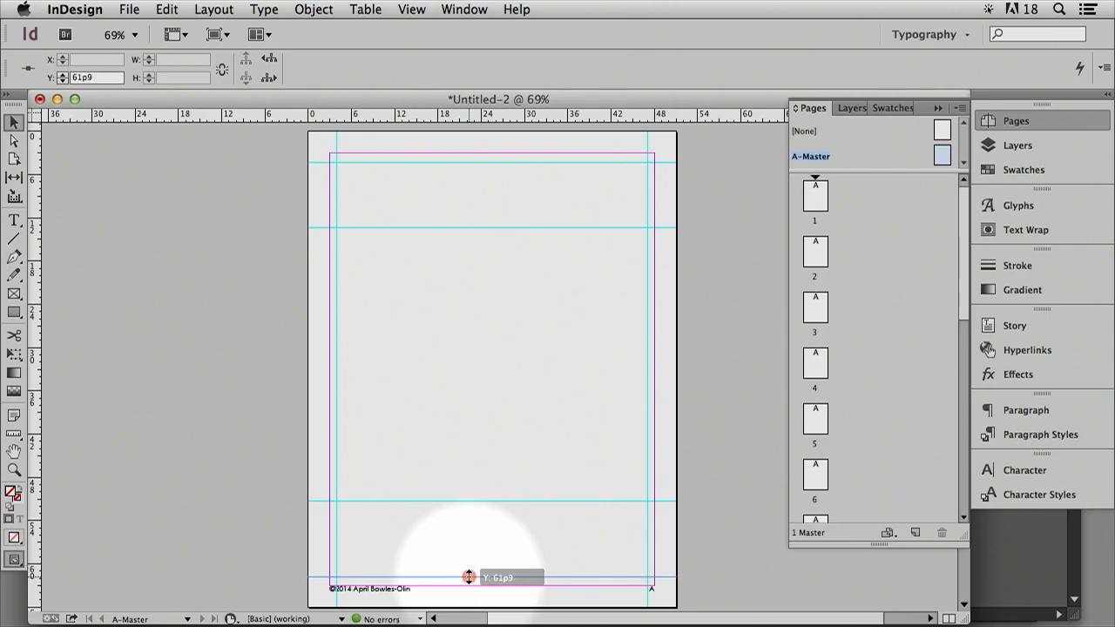
drag(469, 577, 468, 576)
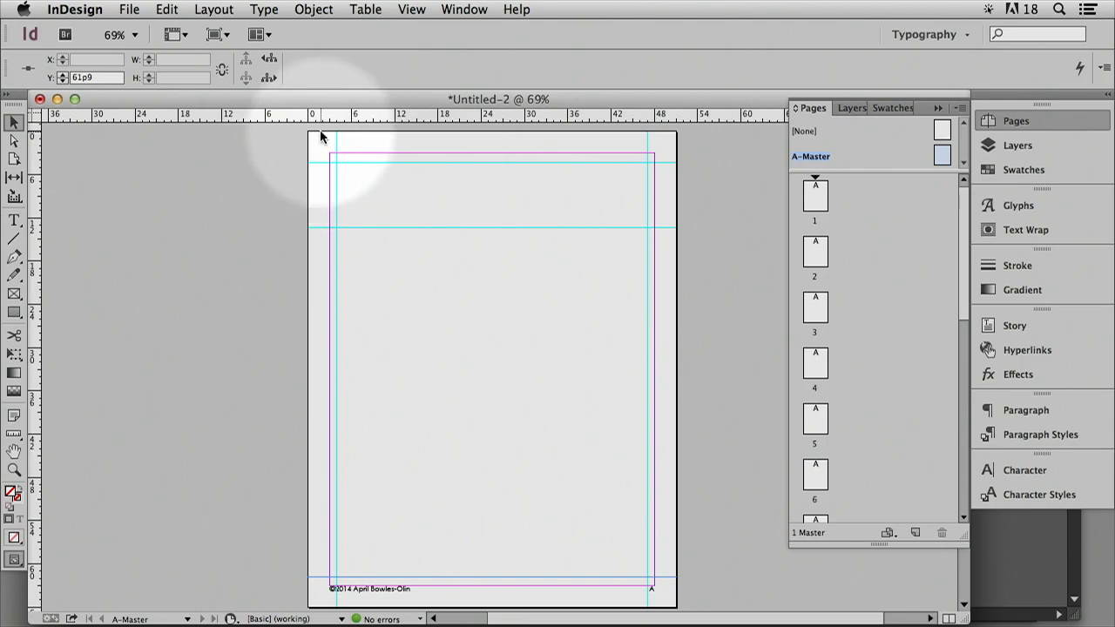
Try out a pasteboard-wide horizontal guide at Y 27p0 and a vertical guide at X 1p7.5, and delete both
drag(283, 115, 297, 327)
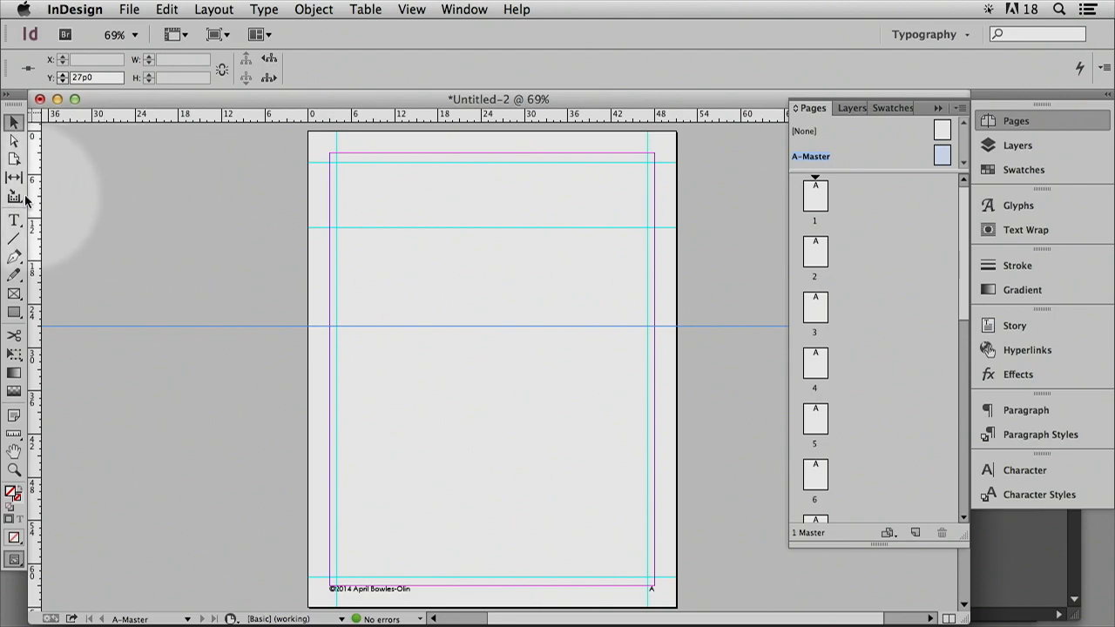
drag(41, 139, 321, 130)
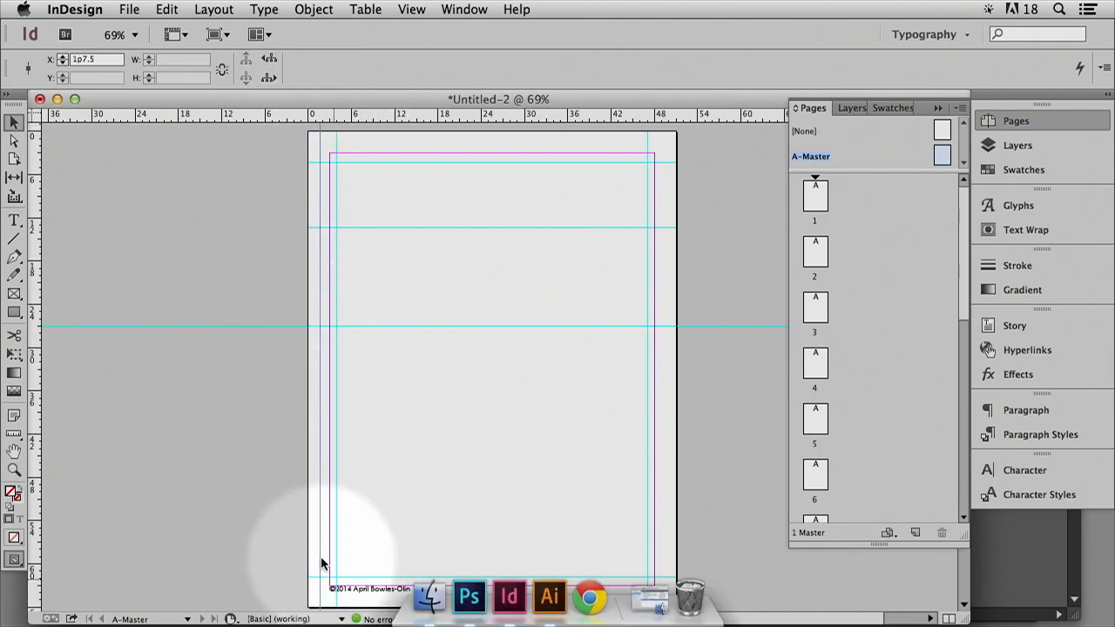
click(111, 278)
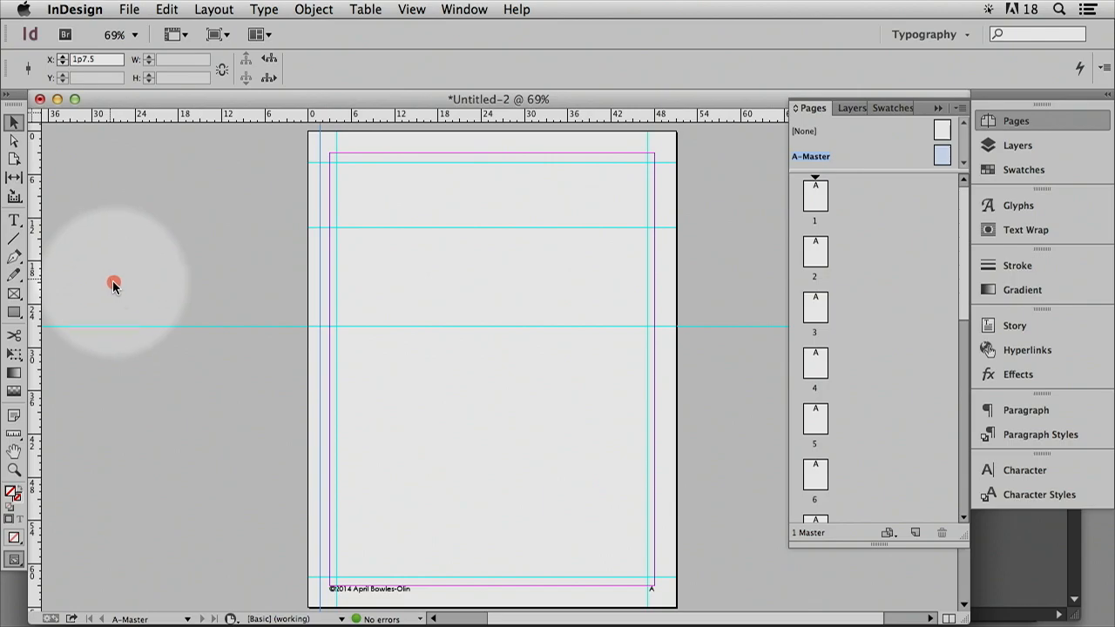
drag(111, 279, 188, 405)
key(Delete)
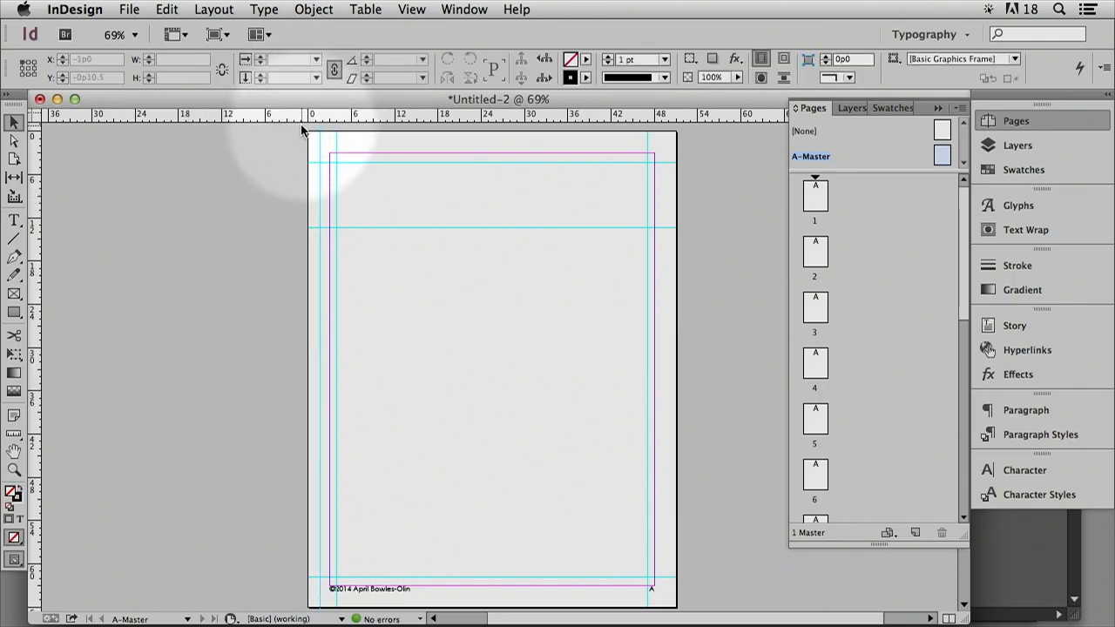
drag(301, 128, 325, 148)
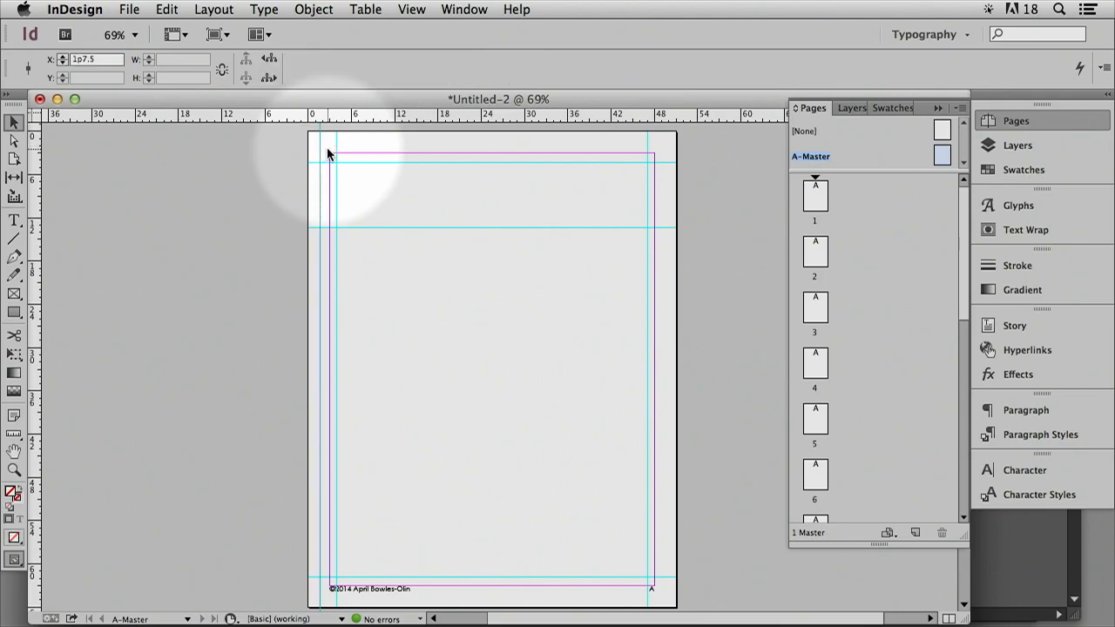
key(Delete)
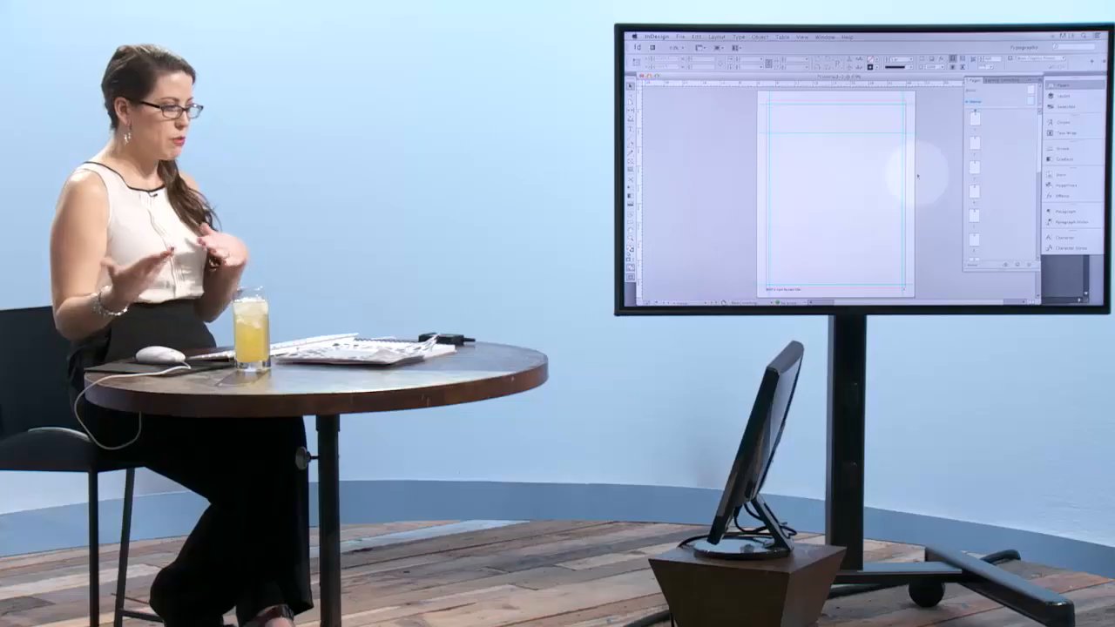
On page 1, override the master's page number and copyright text frames and delete both of them
double_click(975, 119)
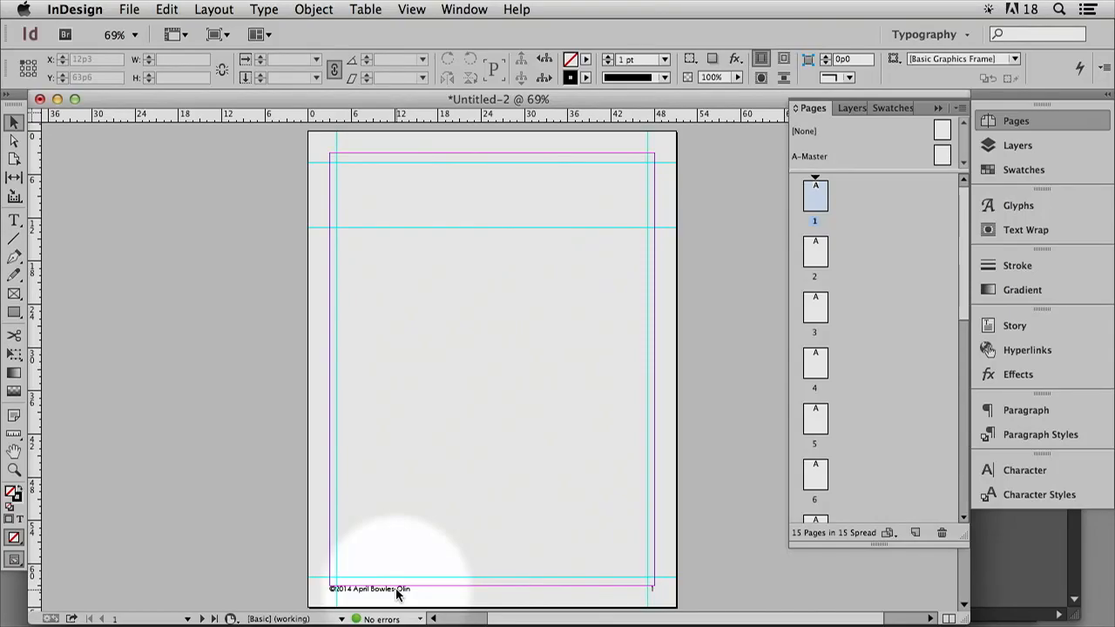
click(394, 589)
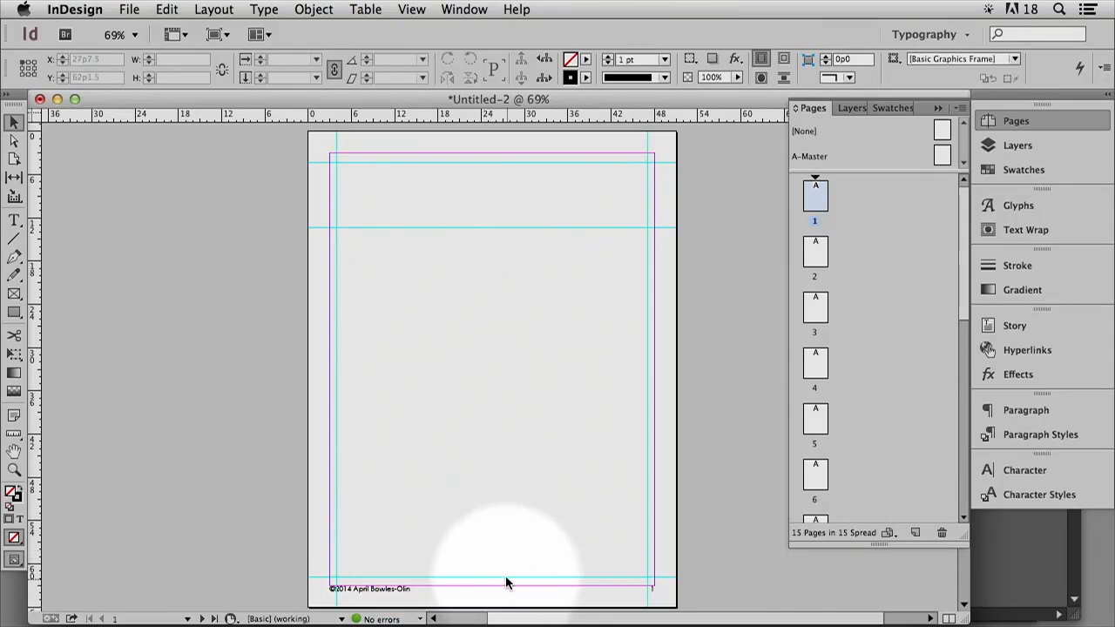
click(646, 592)
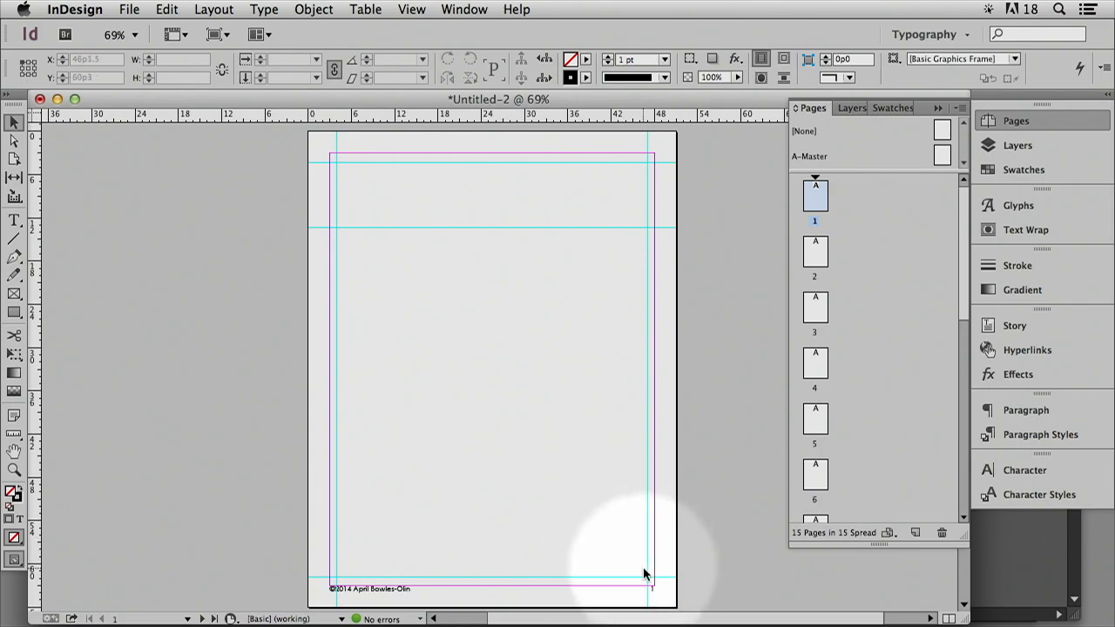
click(654, 595)
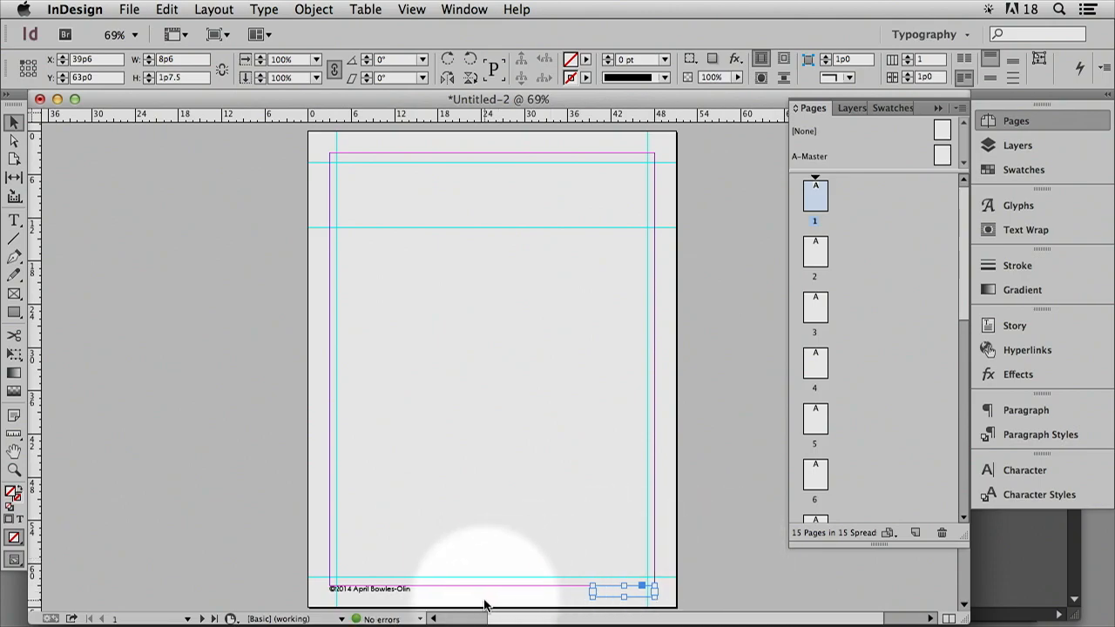
click(365, 588)
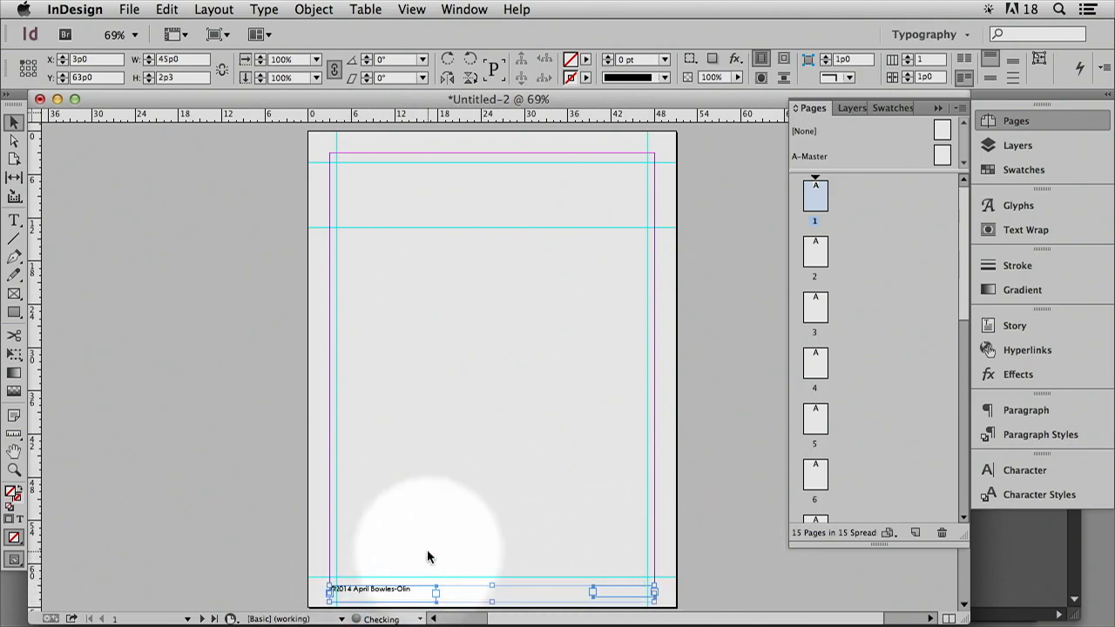
key(Delete)
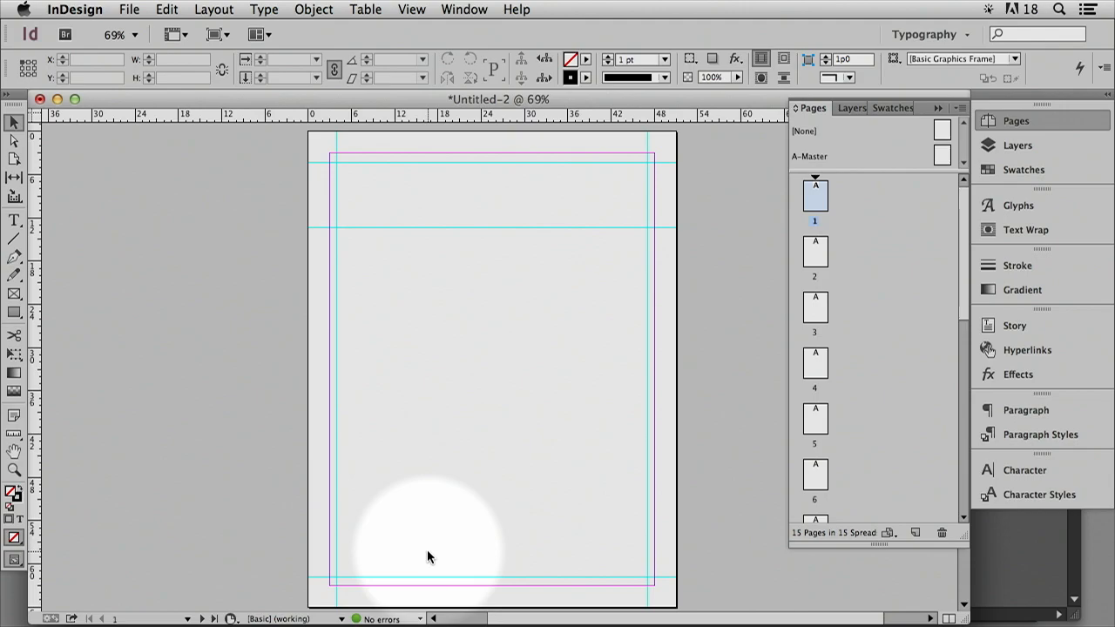
Draw a 51p0 by 66p0 rectangle frame covering all of page 1, place BigPebblesPageCOVERTEST.ai in it, and deselect it
click(14, 293)
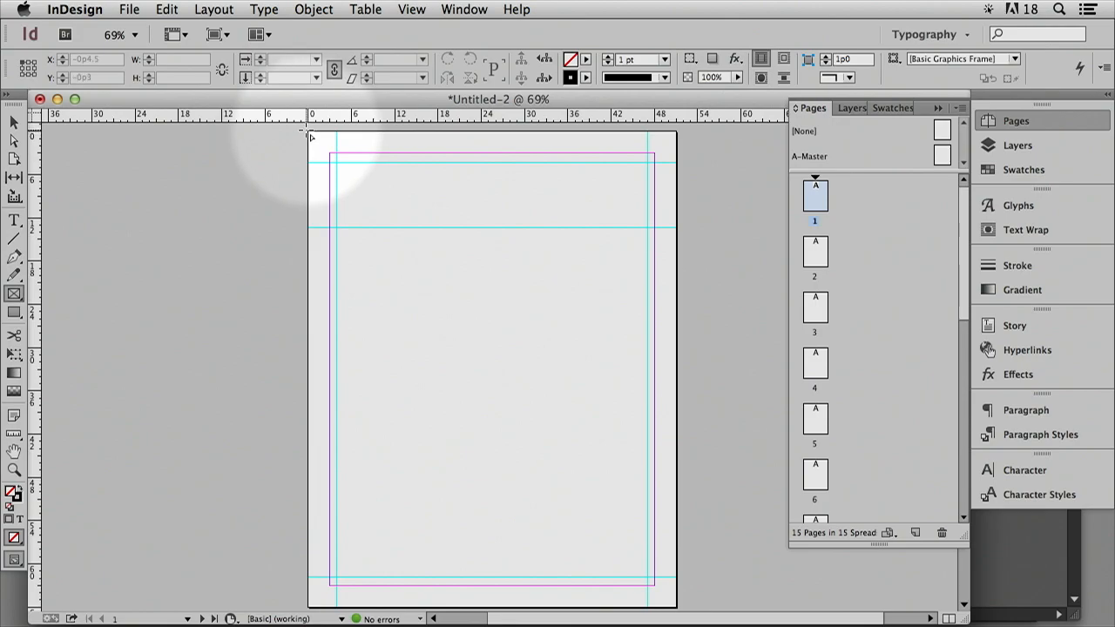
drag(309, 135, 677, 607)
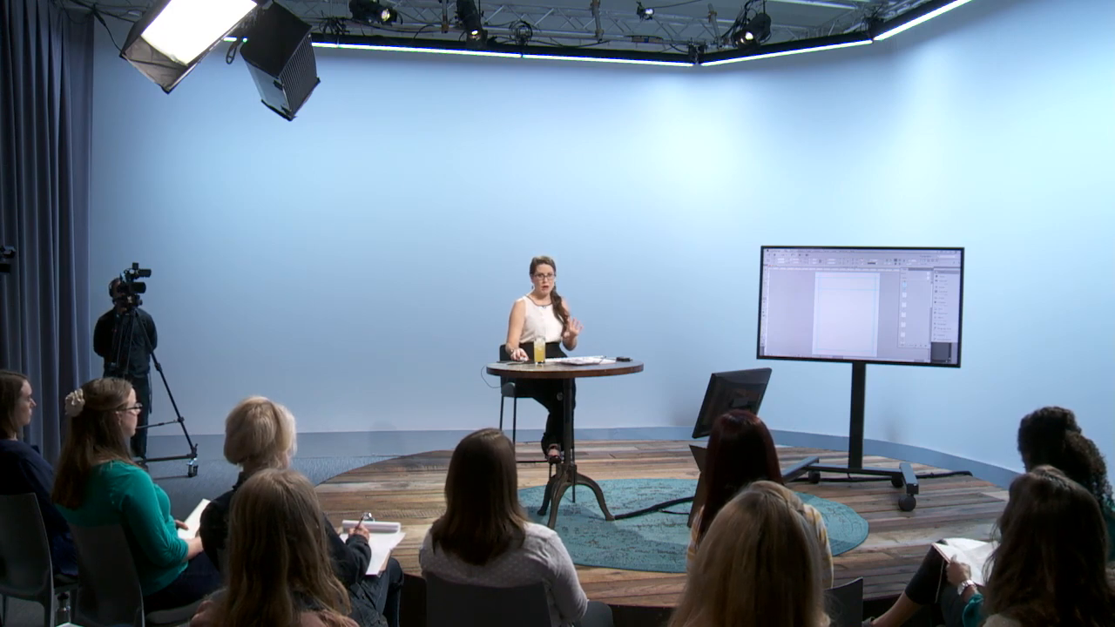
click(784, 251)
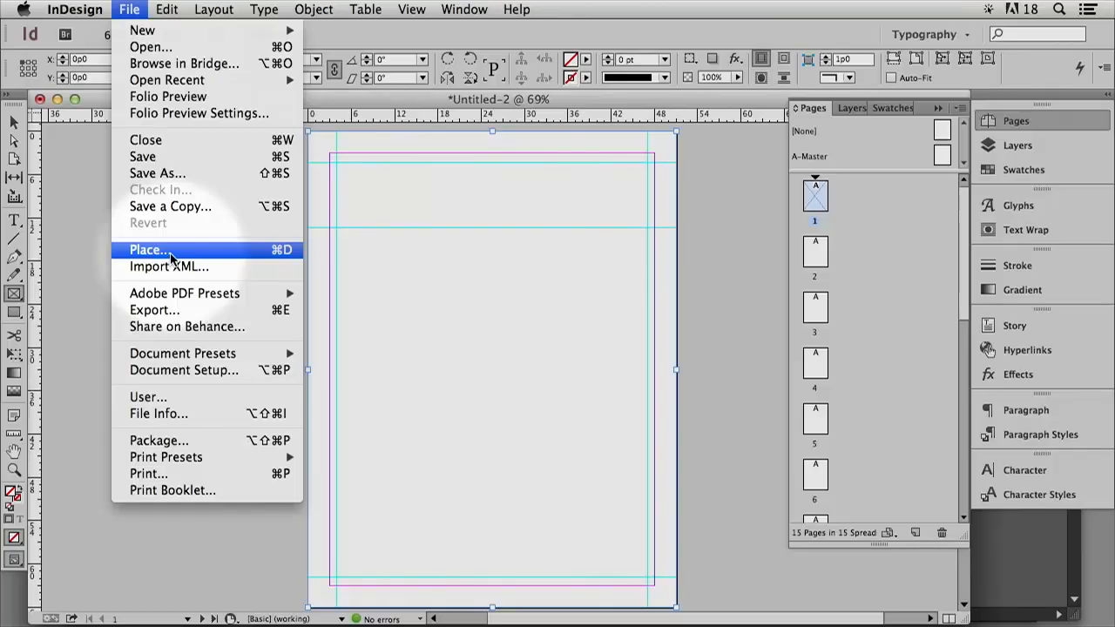
click(169, 252)
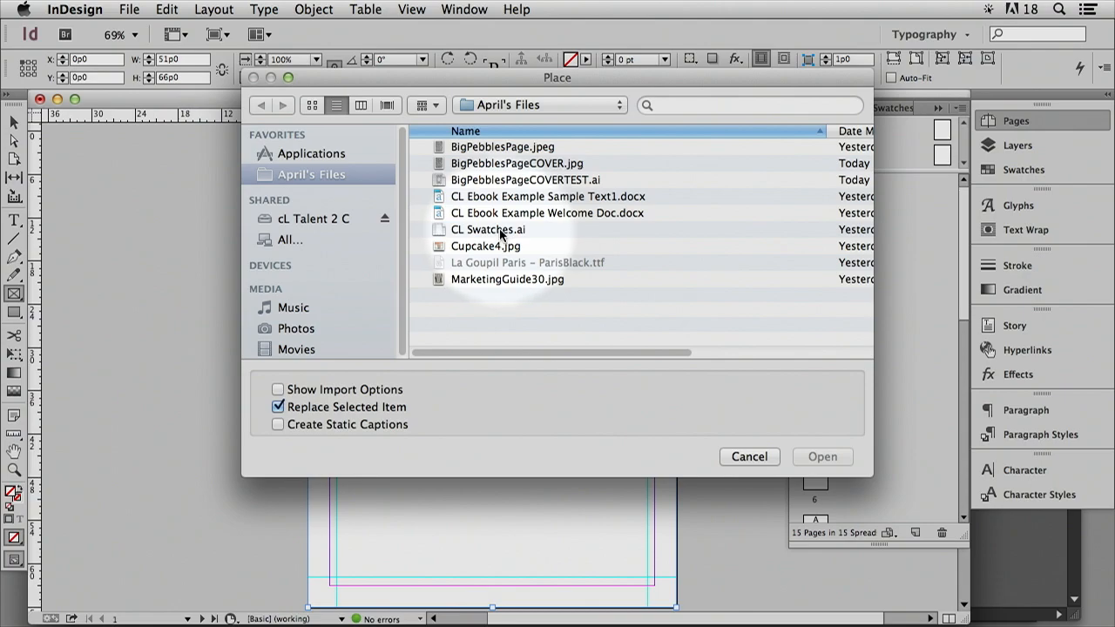
click(511, 180)
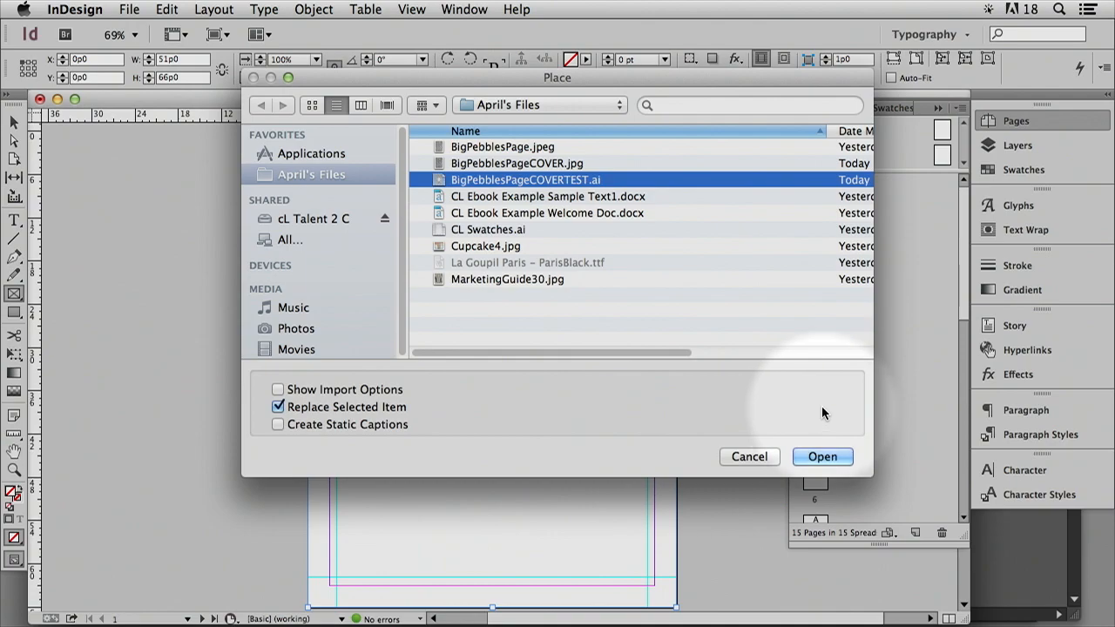
click(822, 457)
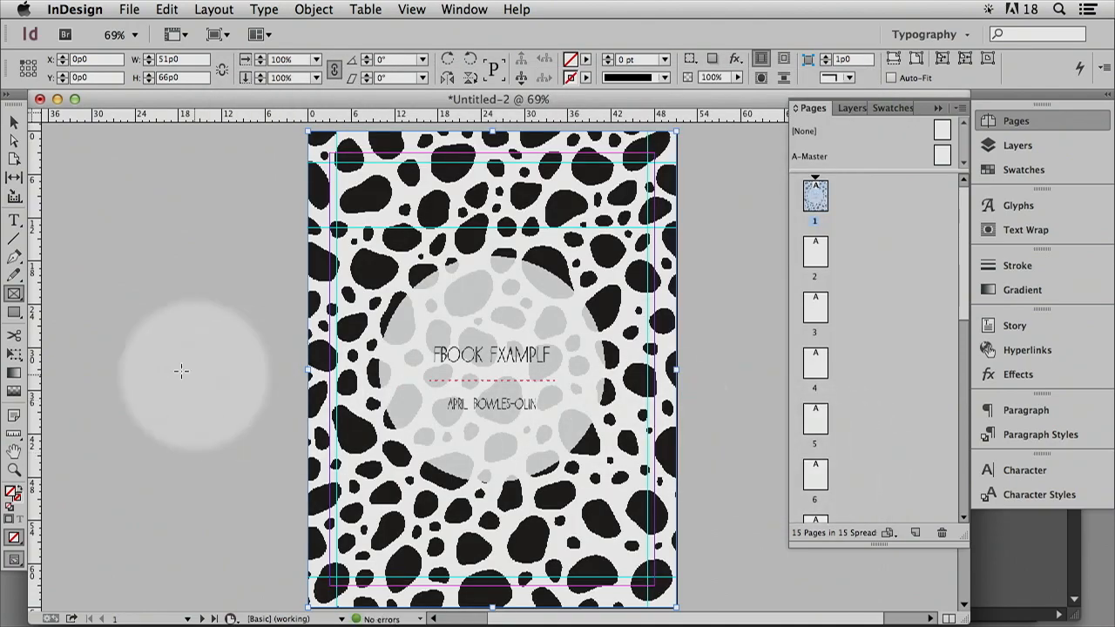
click(199, 346)
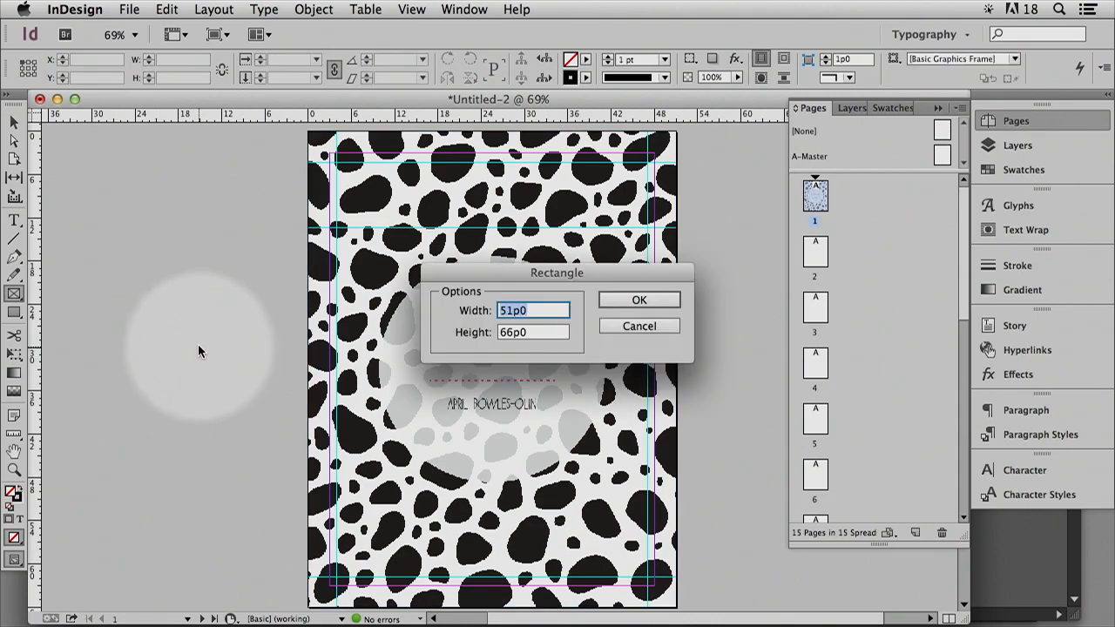
click(625, 326)
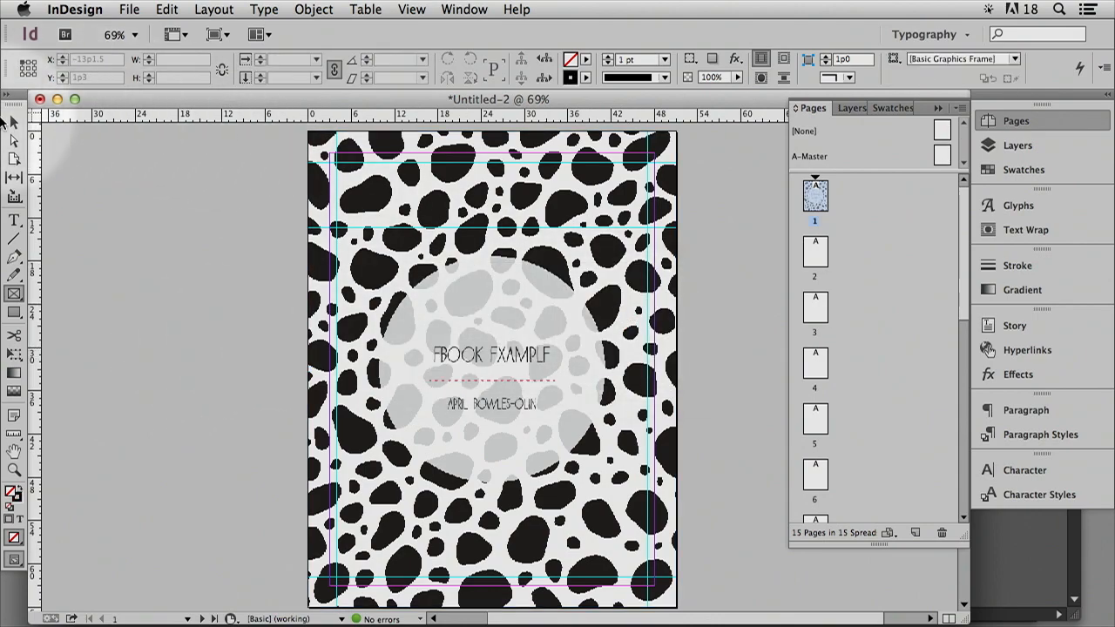
click(14, 122)
click(176, 305)
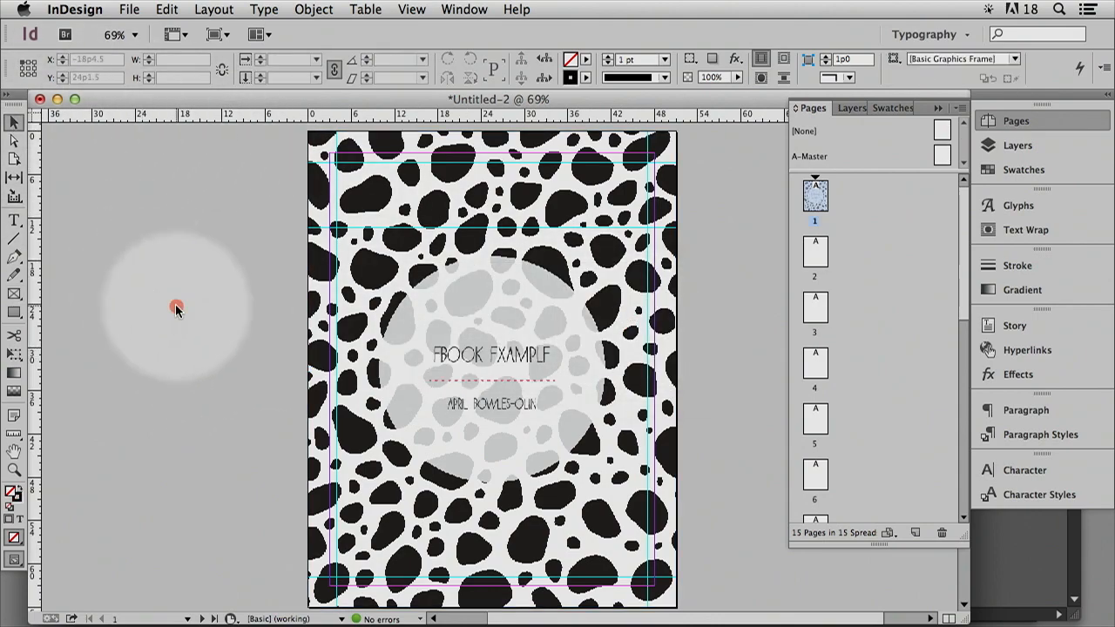
Switch the screen mode to Preview and set the display performance to High Quality Display to check the cover
click(411, 9)
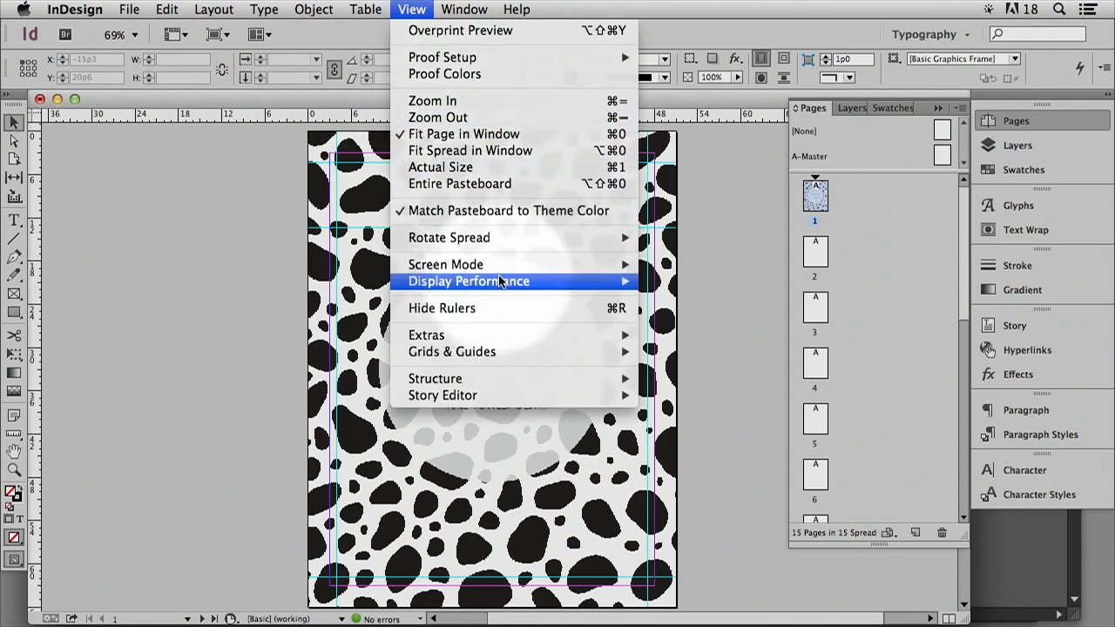
mouse_move(505, 265)
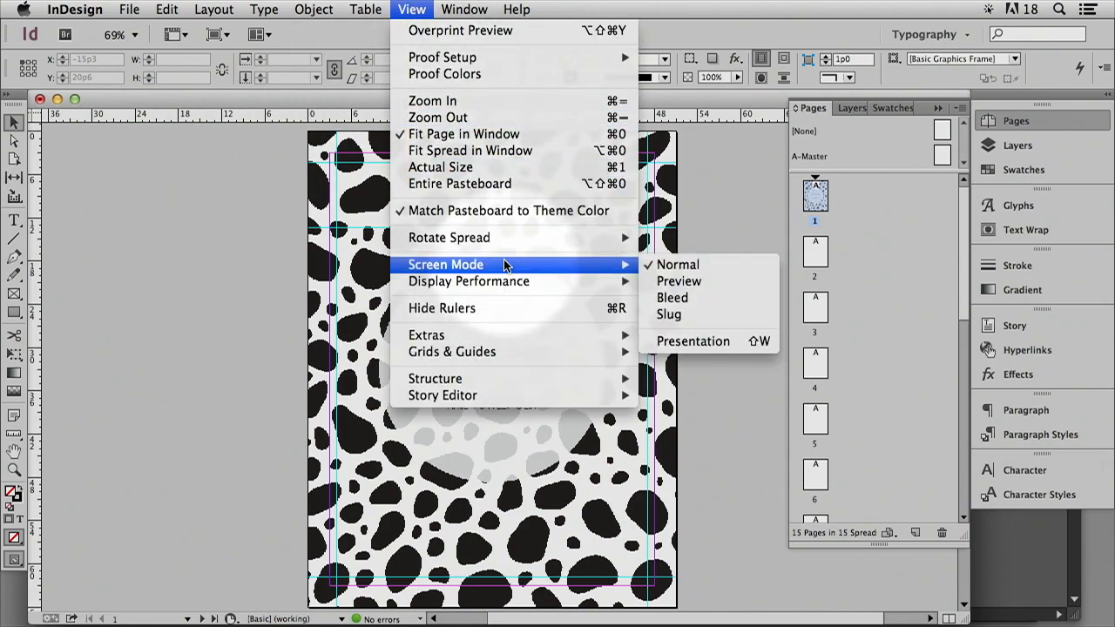
click(669, 282)
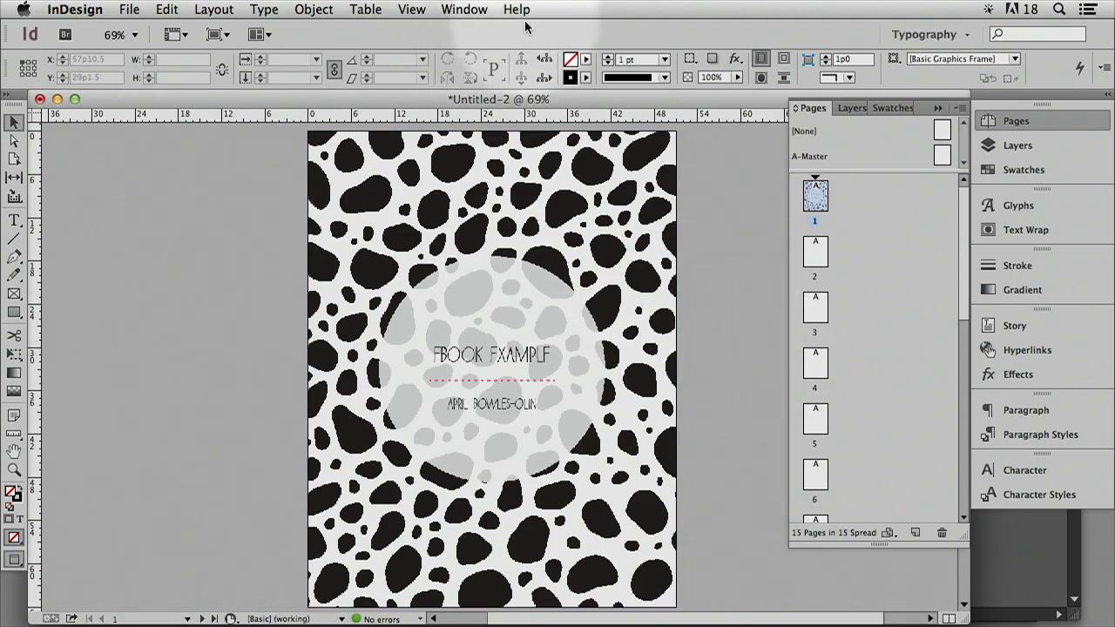
click(417, 9)
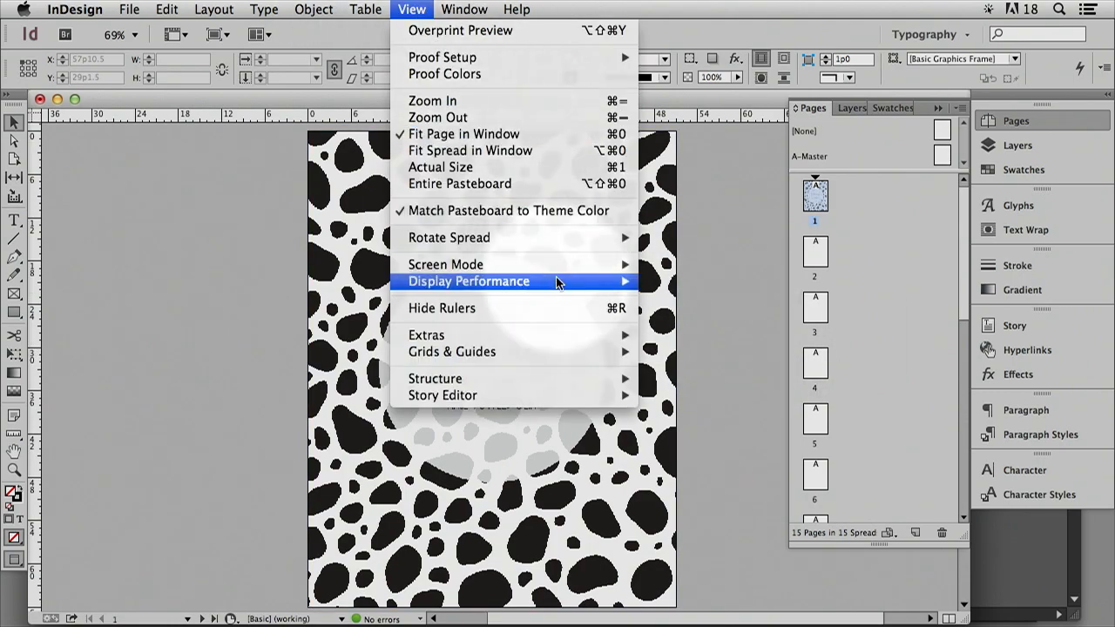
mouse_move(553, 288)
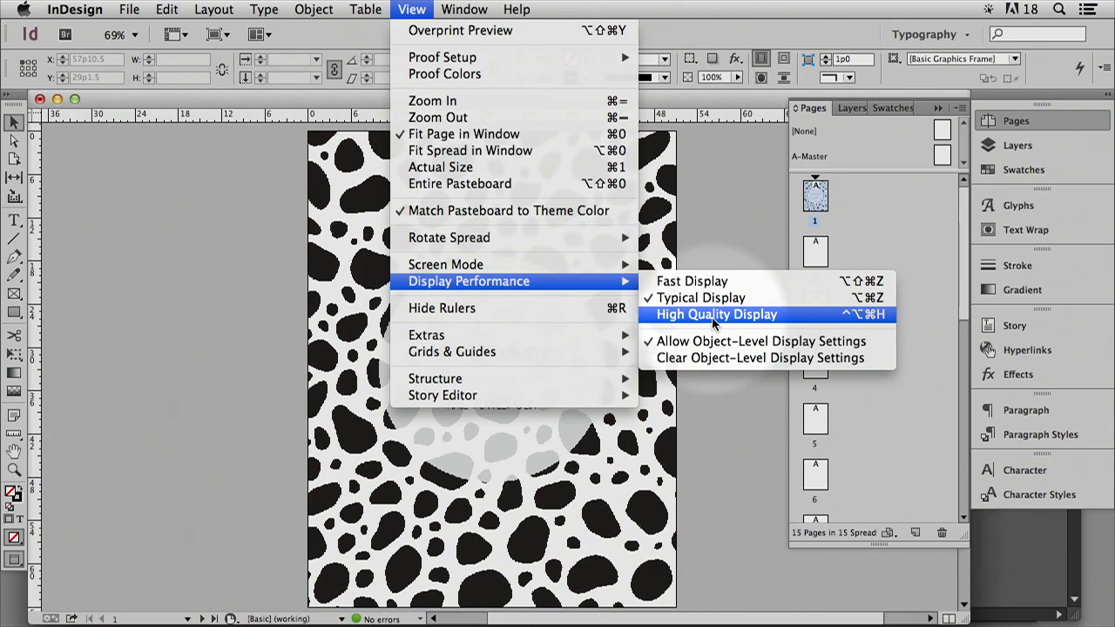
click(713, 317)
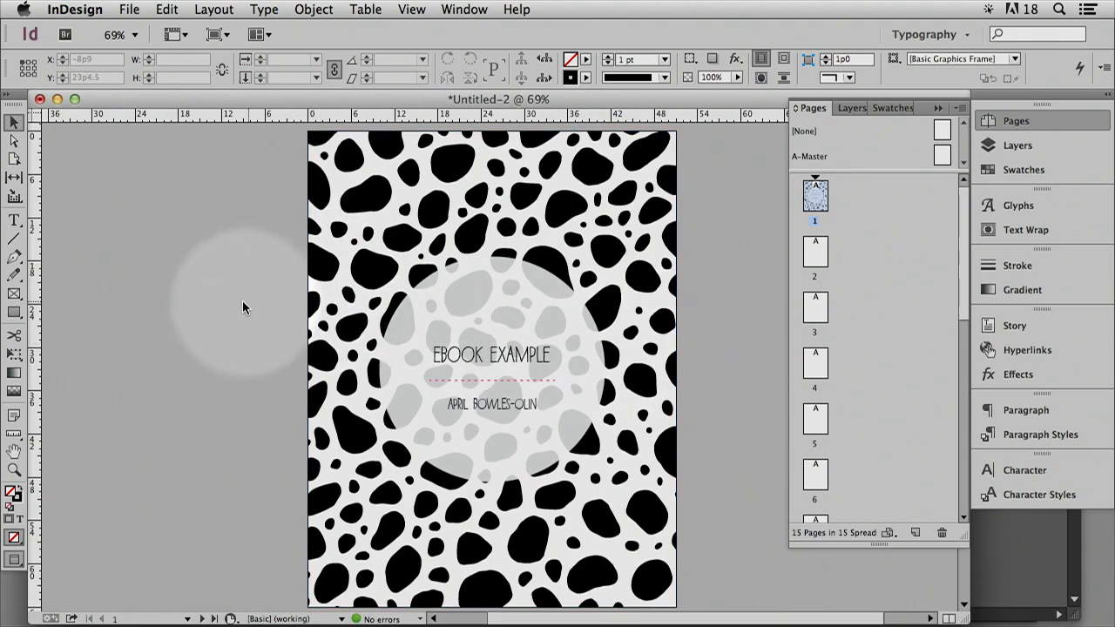
scroll(242, 300, up, 3)
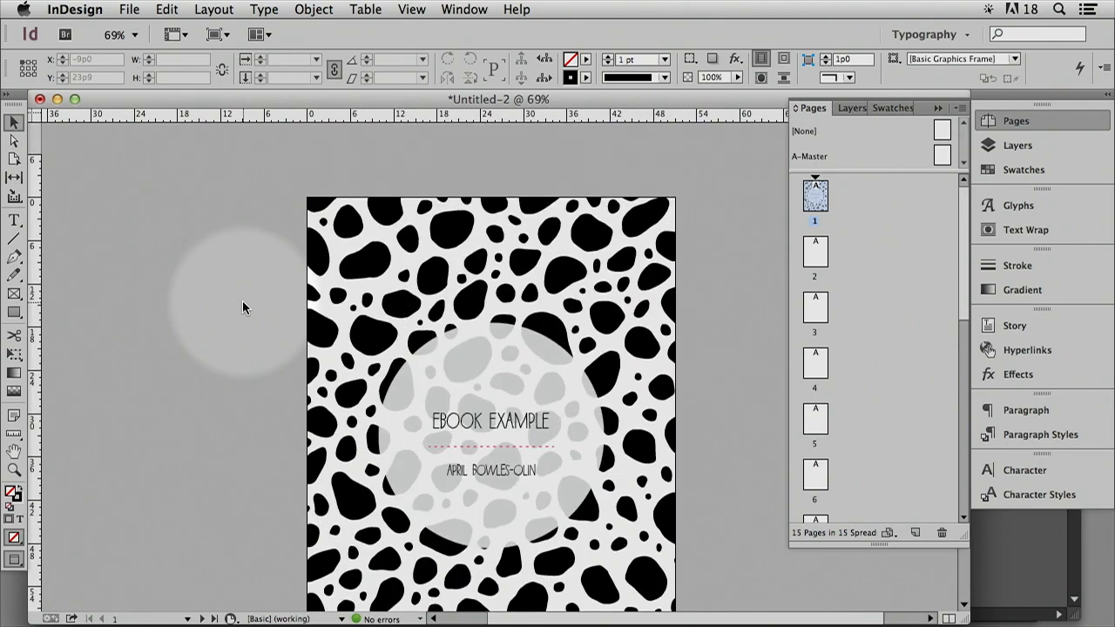
scroll(242, 300, down, 2)
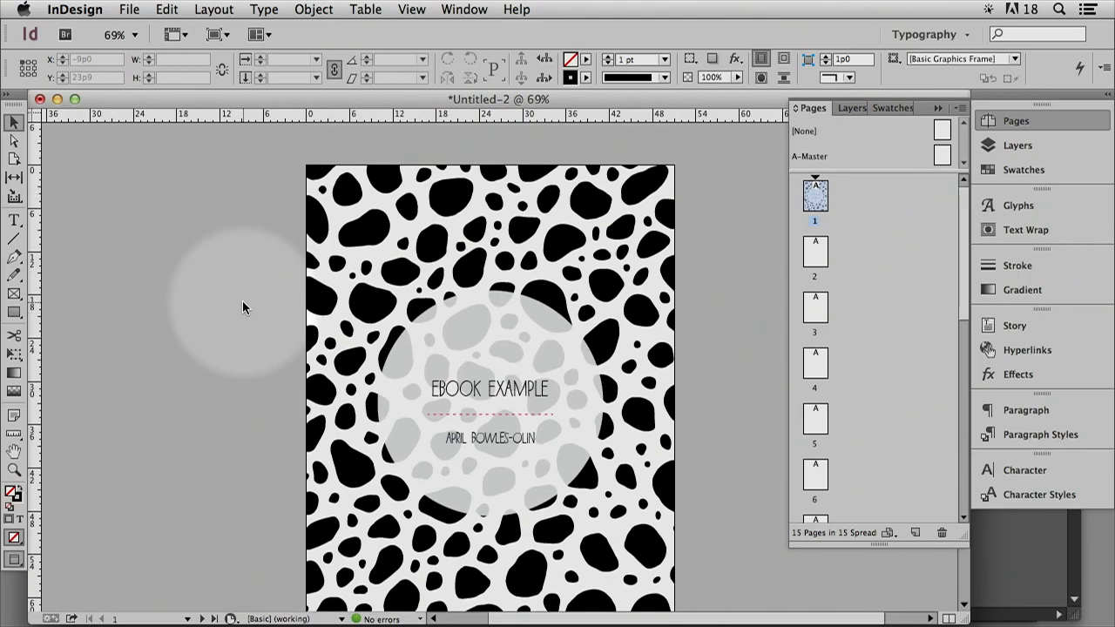
scroll(242, 302, down, 3)
scroll(242, 301, up, 3)
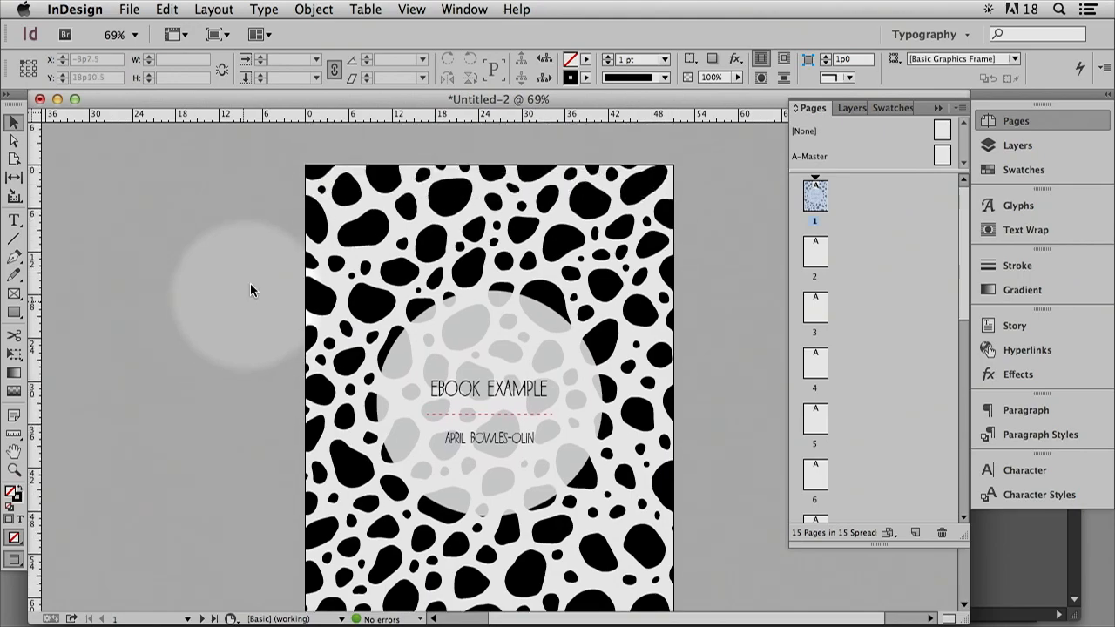
click(410, 9)
mouse_move(538, 288)
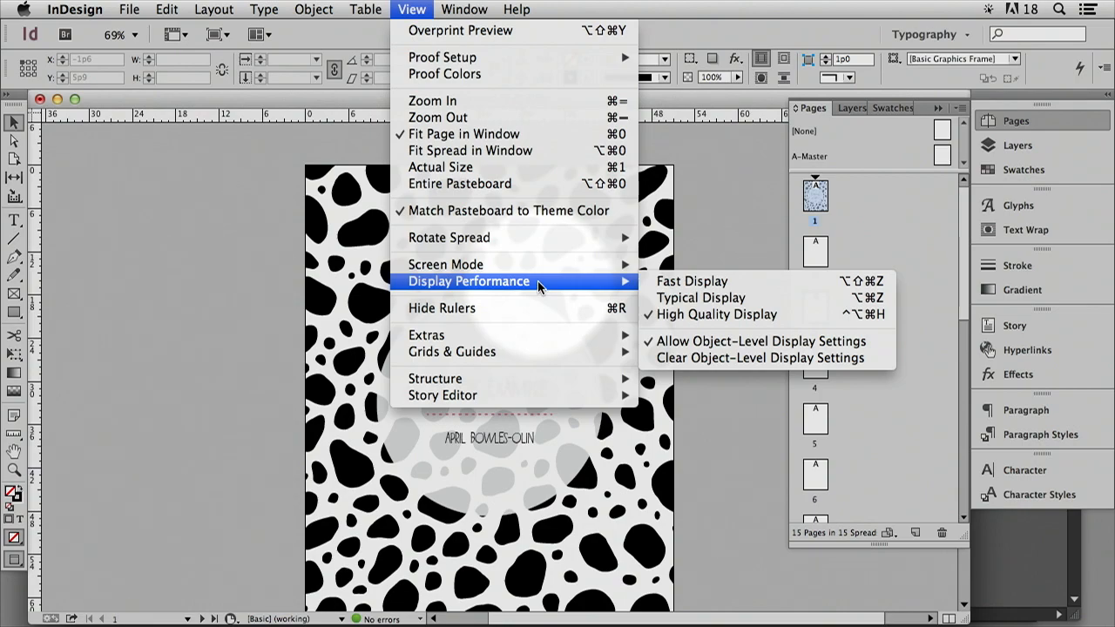
click(156, 257)
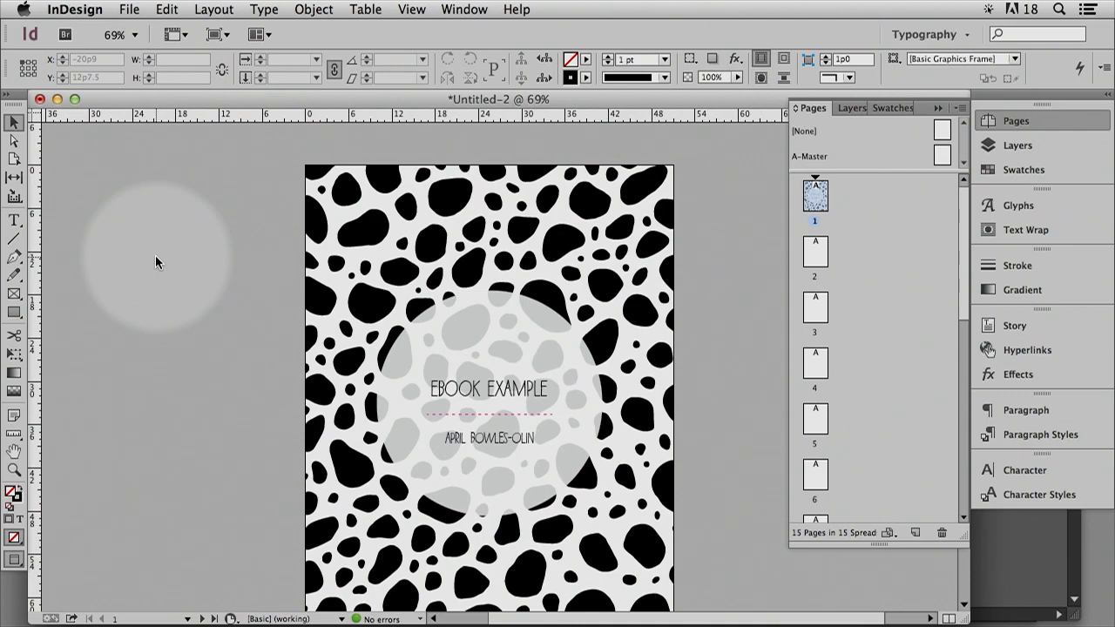
Switch the document's screen mode back to Normal
click(404, 8)
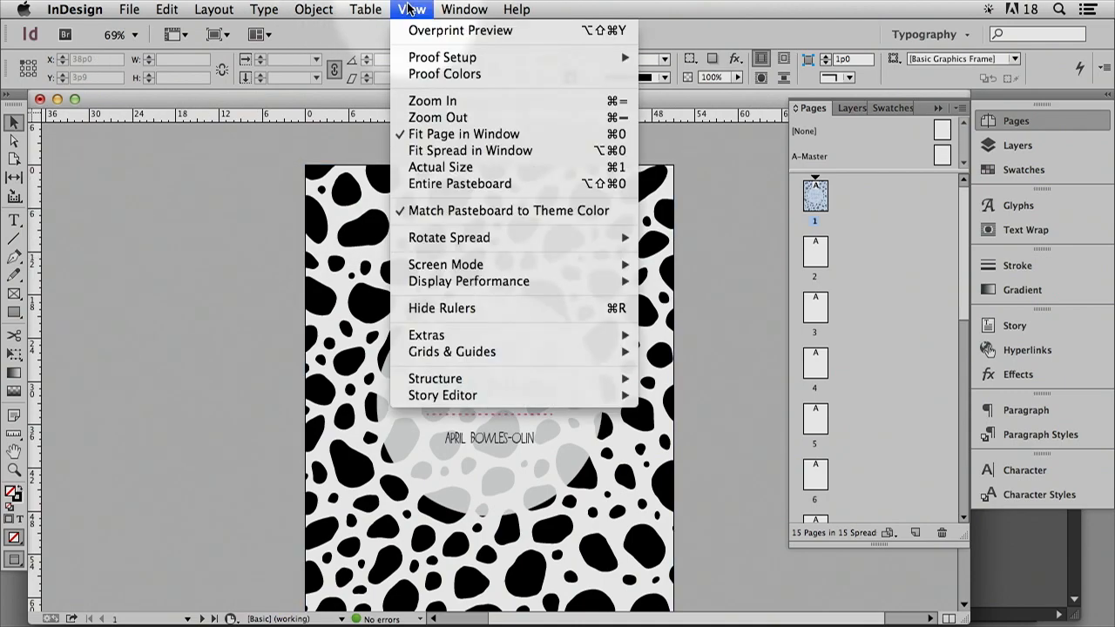
mouse_move(545, 269)
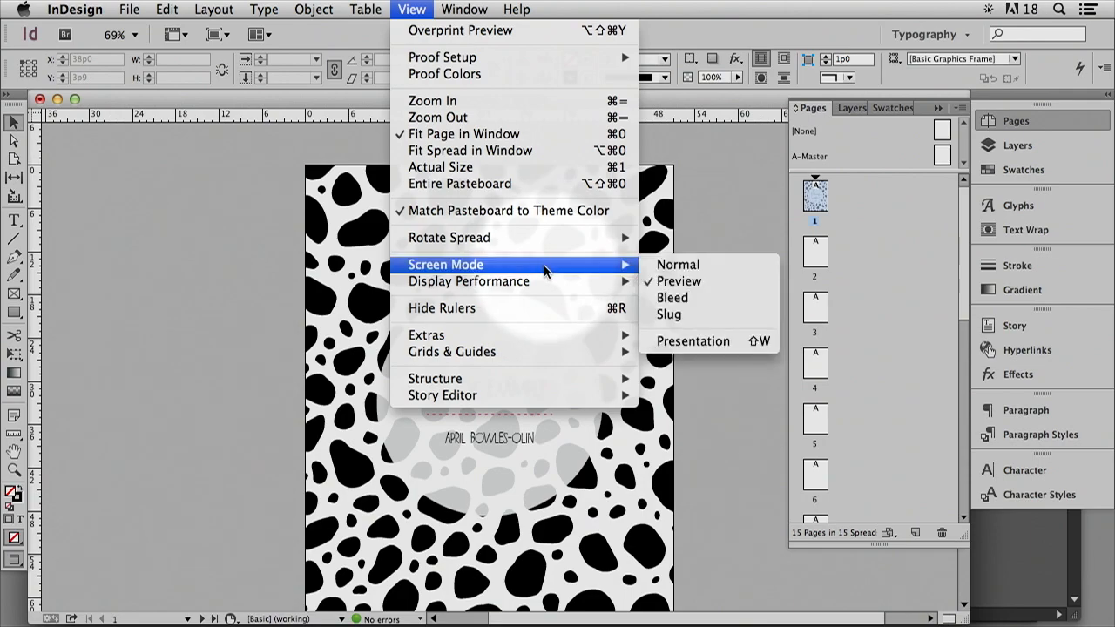
click(693, 266)
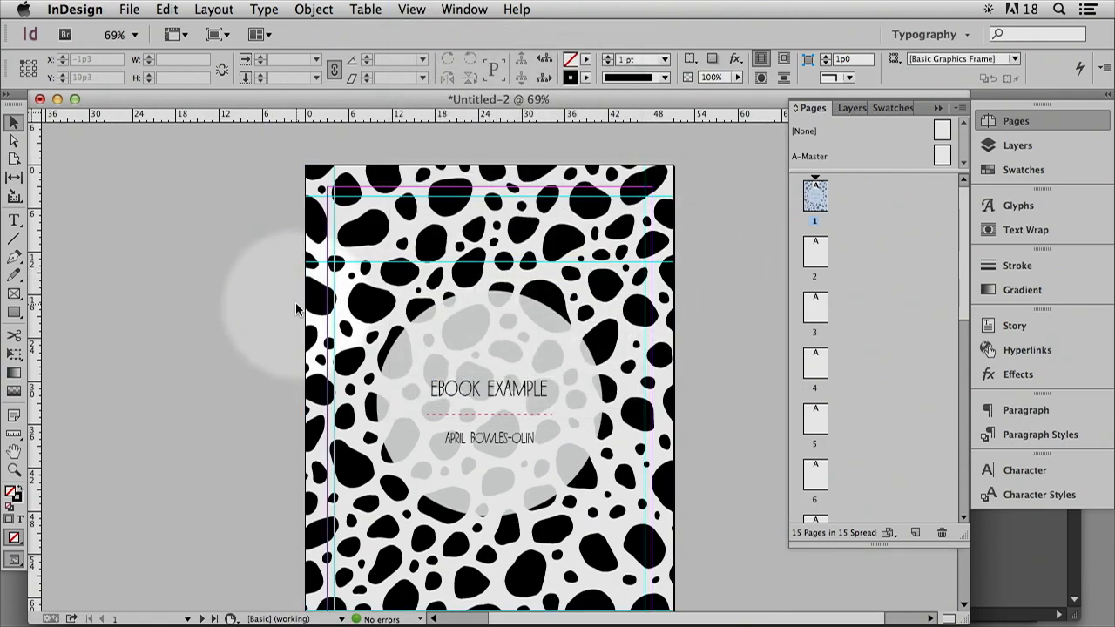
On page 2, draw a 43p0 by 57p4.5 rectangle frame between the outer guides, starting at X 4p0, Y 4p4.5
scroll(296, 308, down, 5)
scroll(296, 308, down, 15)
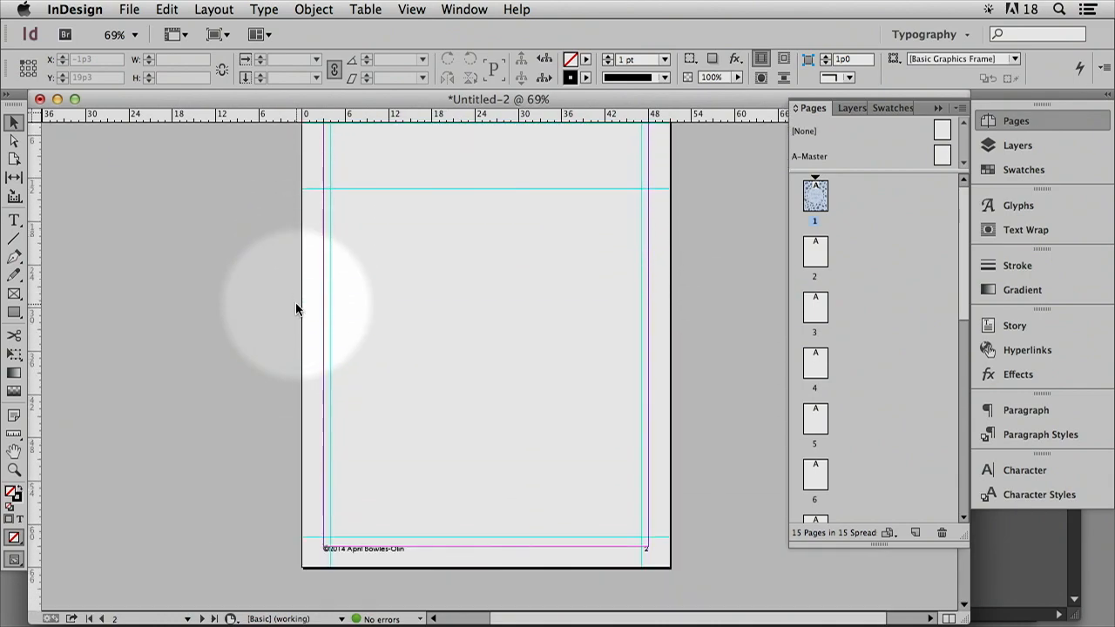
scroll(296, 308, up, 3)
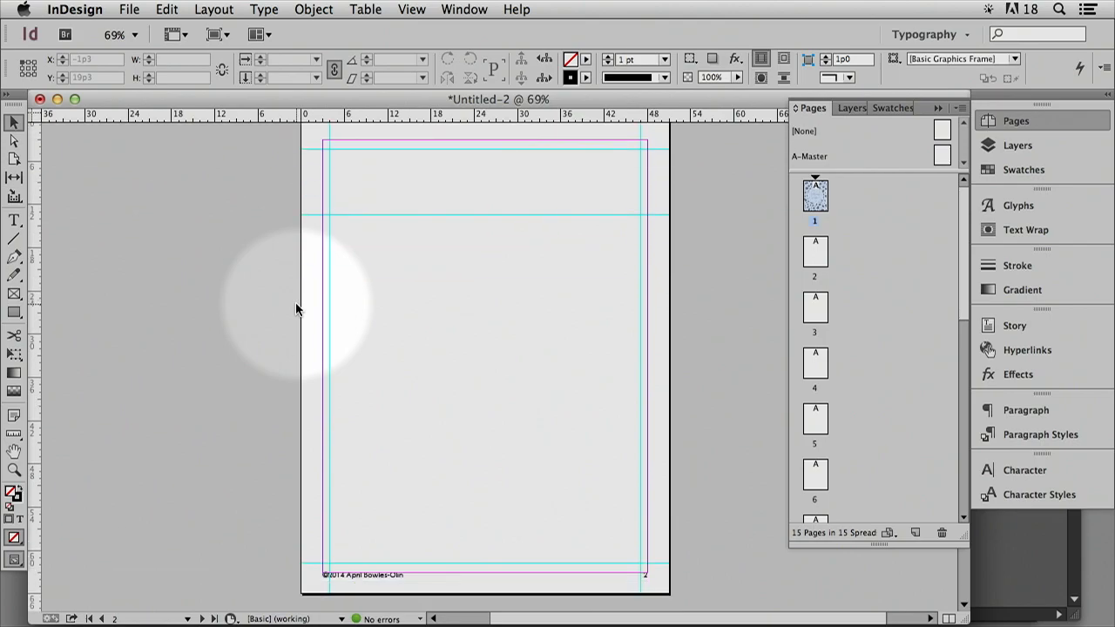
scroll(296, 308, down, 2)
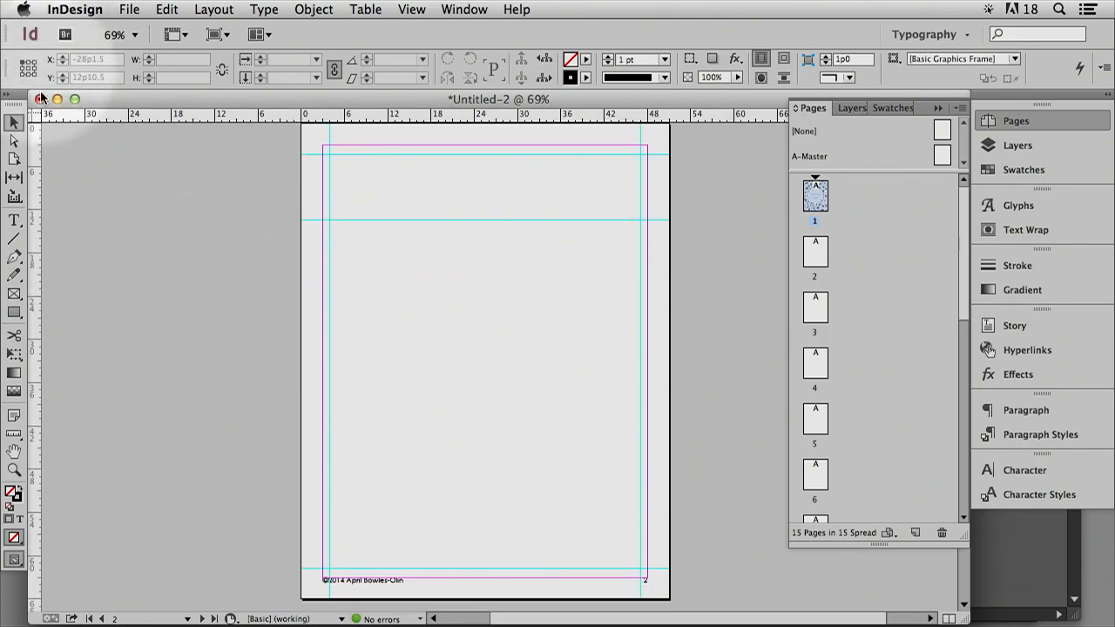
click(15, 297)
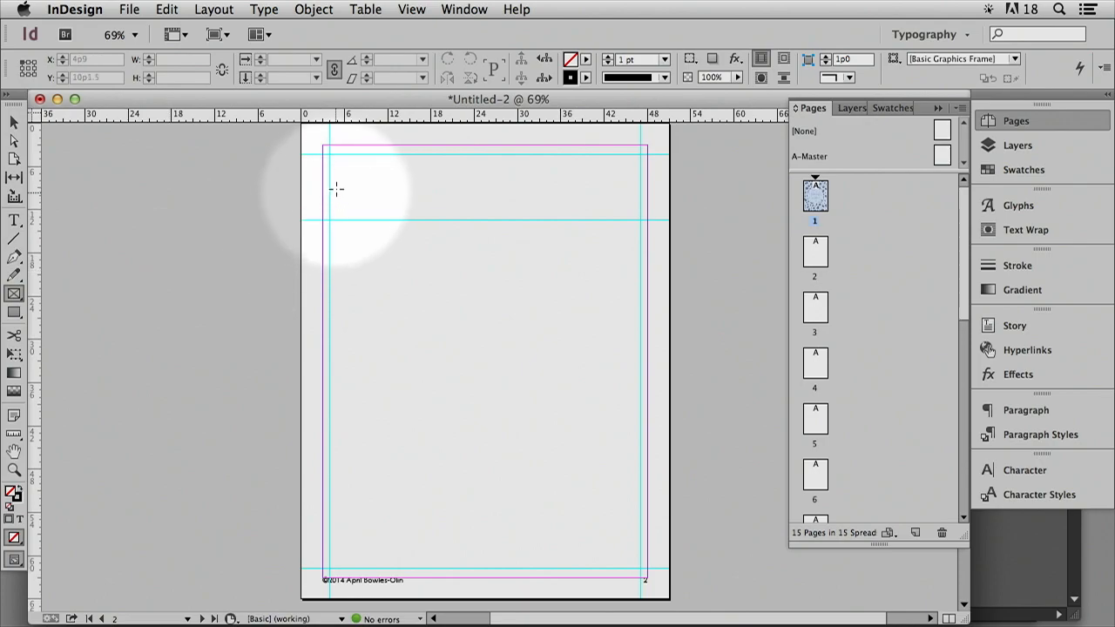
drag(329, 155, 640, 568)
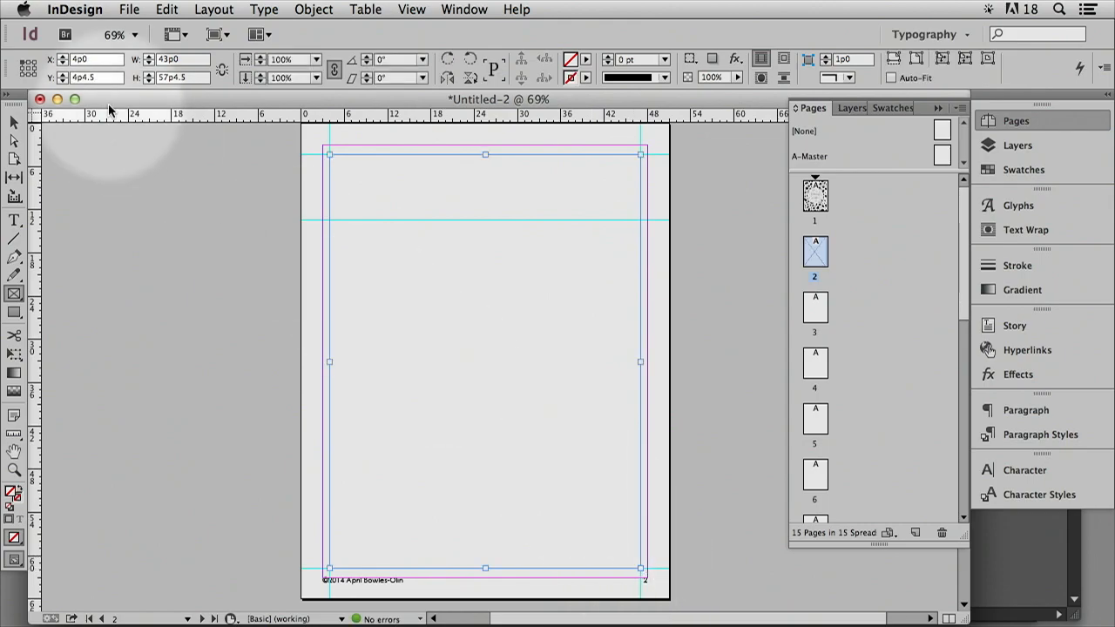
click(130, 12)
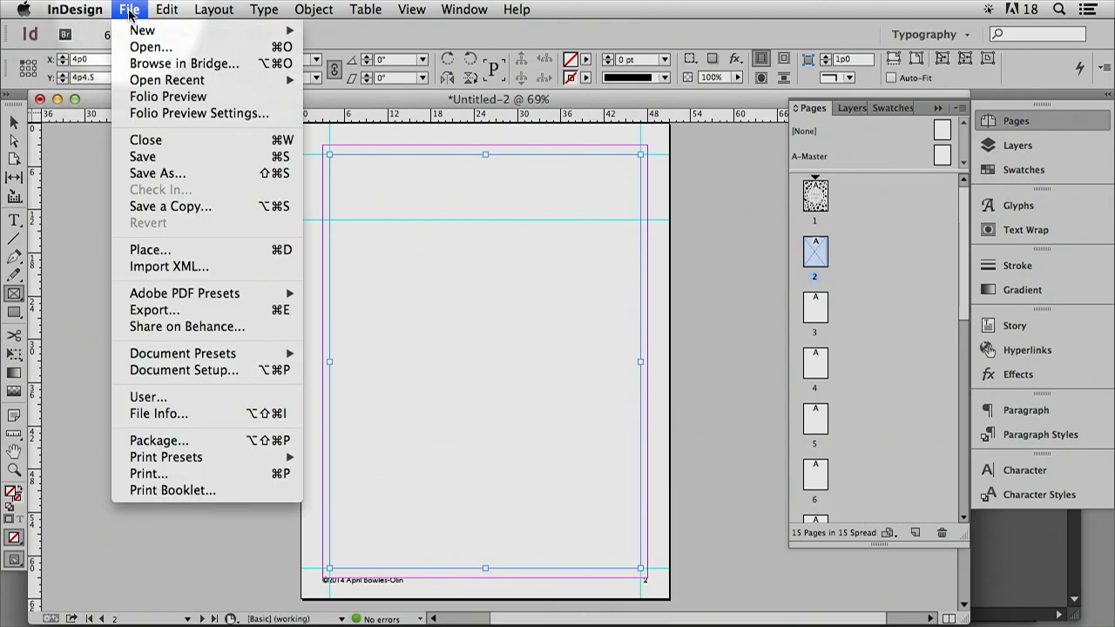
click(135, 48)
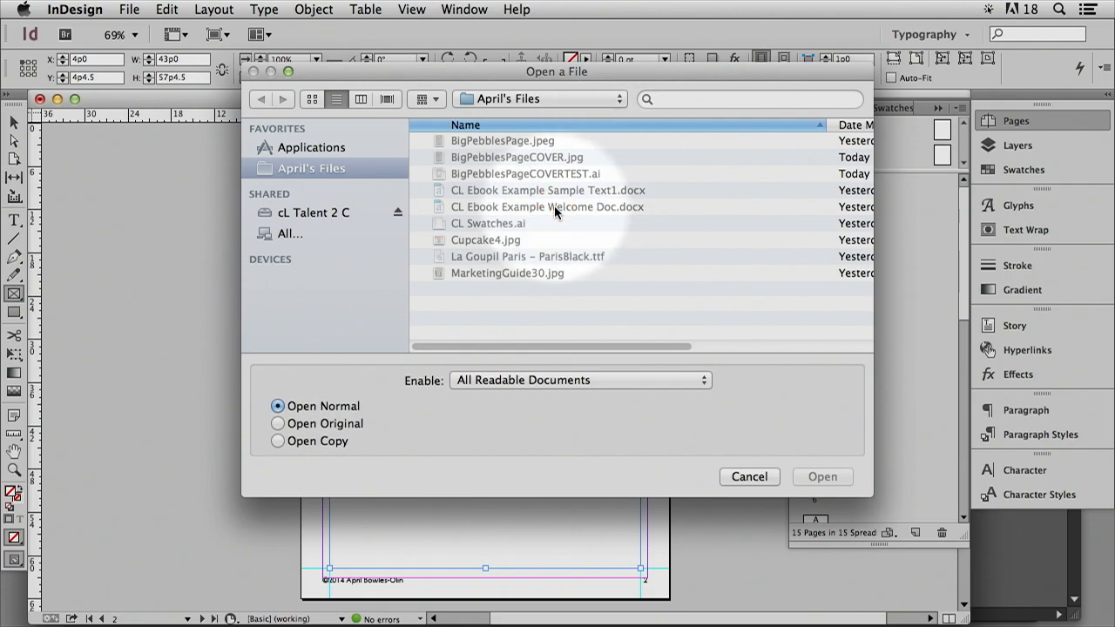
click(751, 477)
Place CL Ebook Example Welcome Doc.docx in the page 2 frame and return to the Selection tool
click(128, 9)
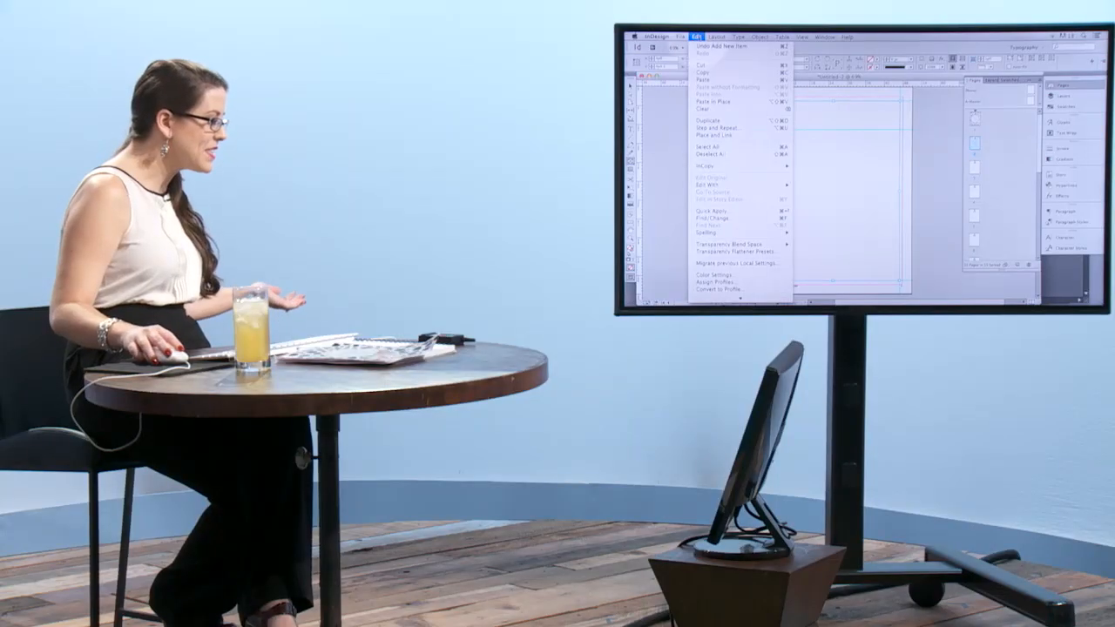
mouse_move(142, 30)
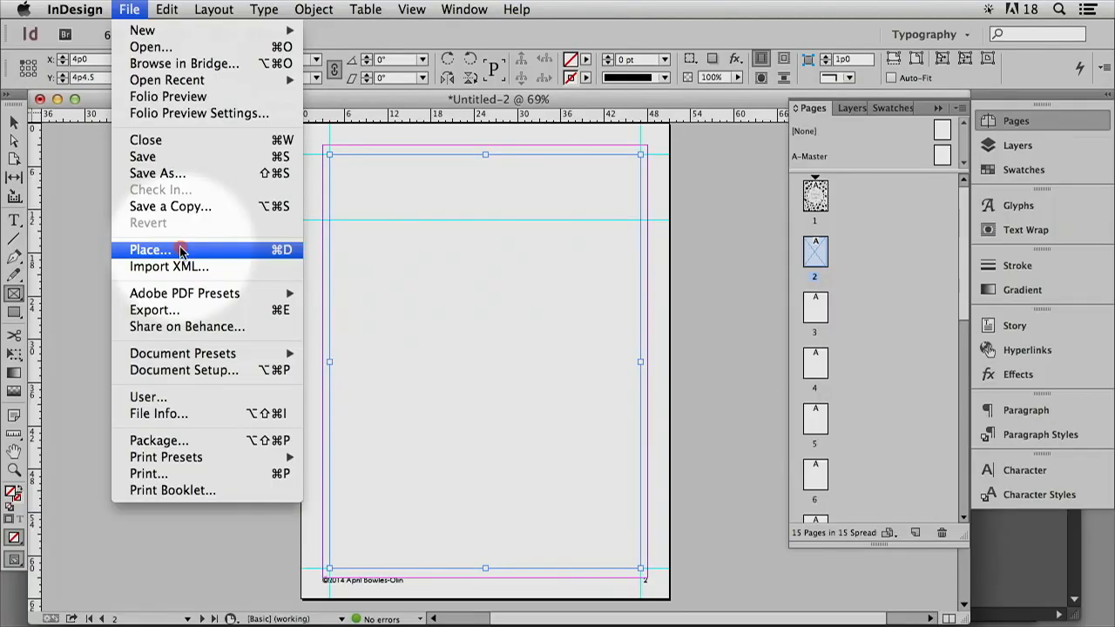
click(181, 251)
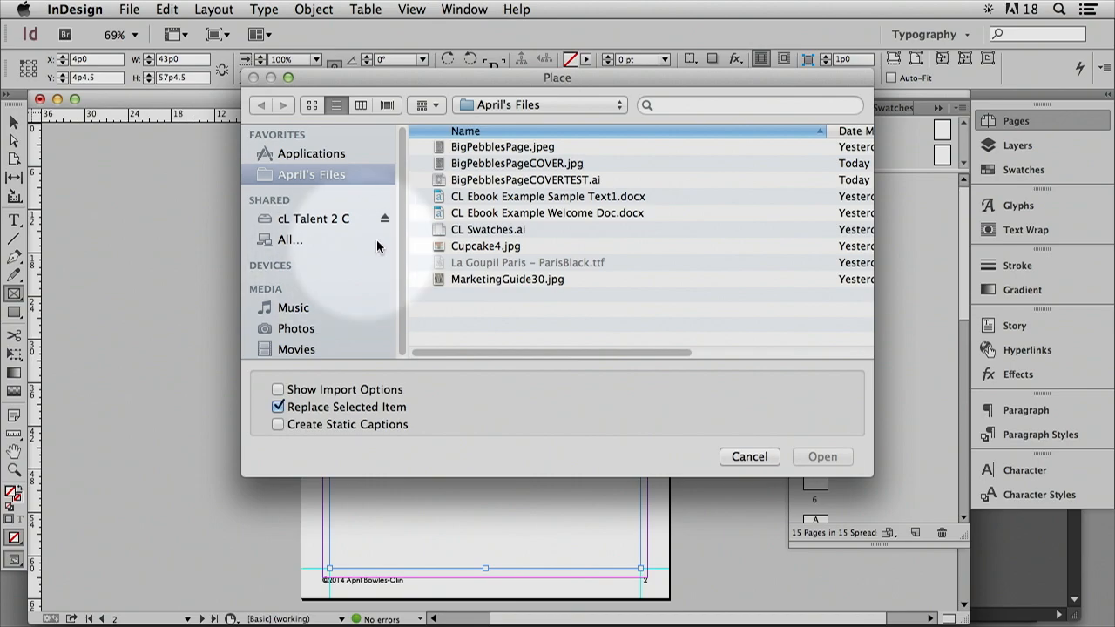
click(579, 212)
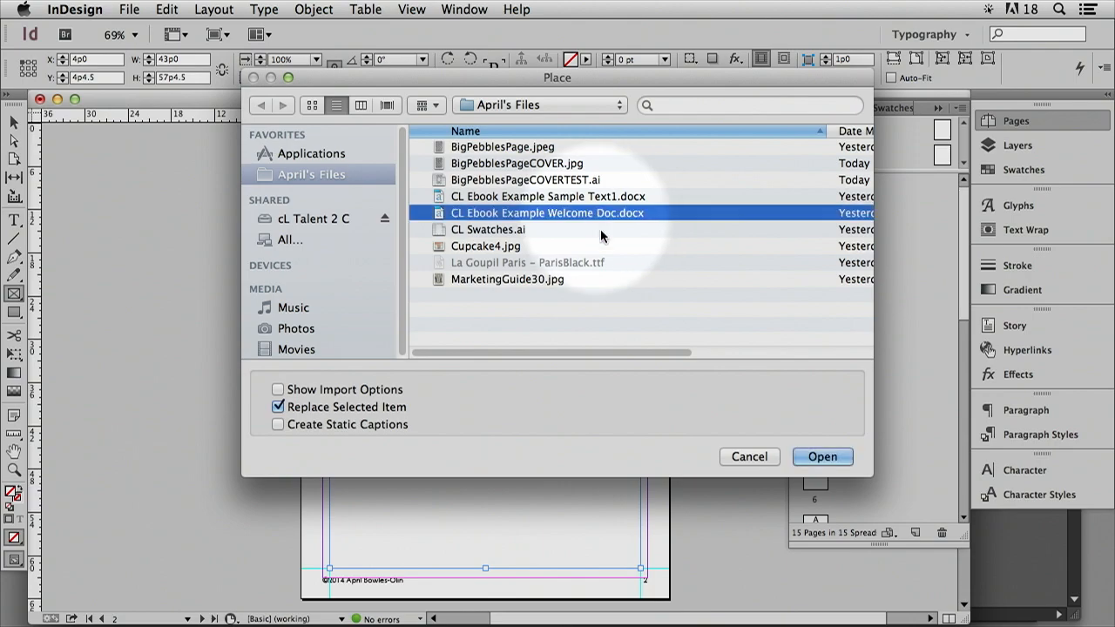
click(820, 457)
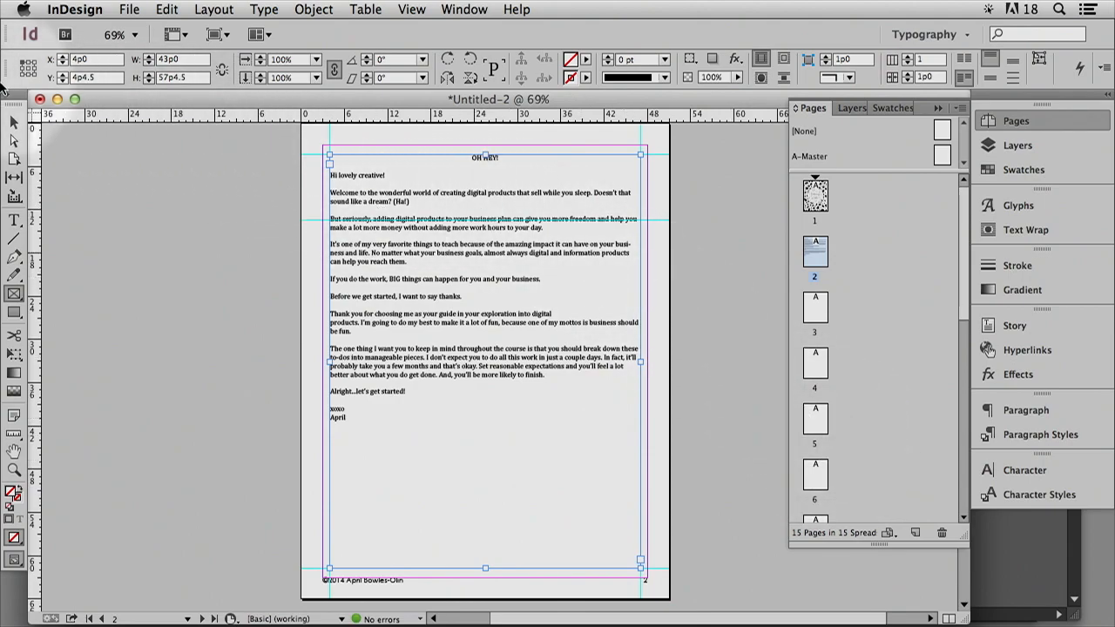
click(14, 122)
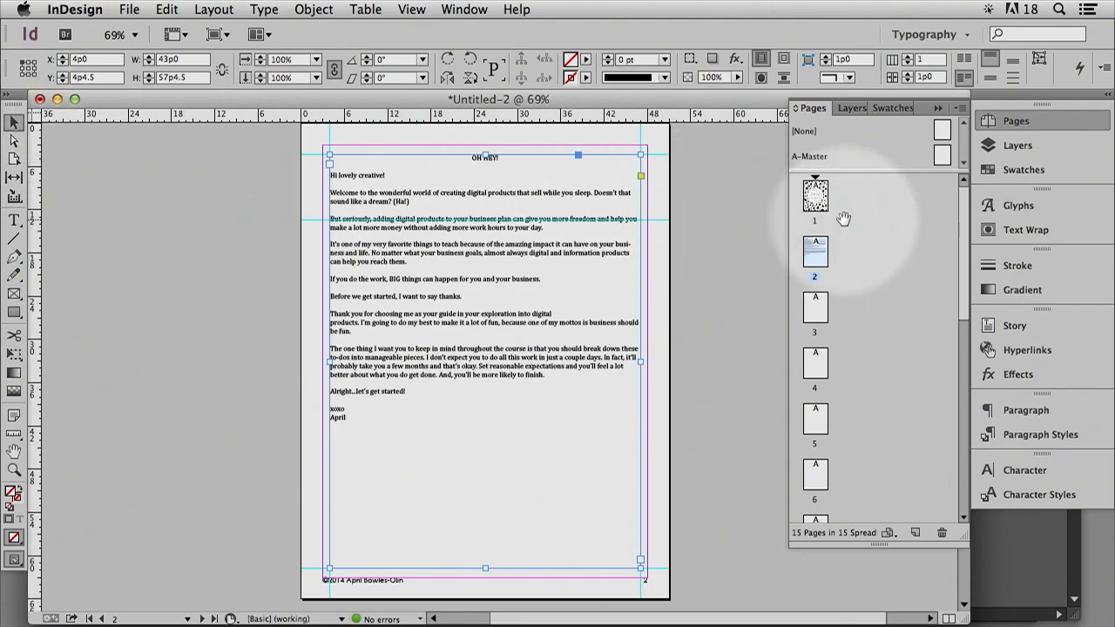
Create a new paragraph style and apply it to the welcome text frame on page 2
click(937, 110)
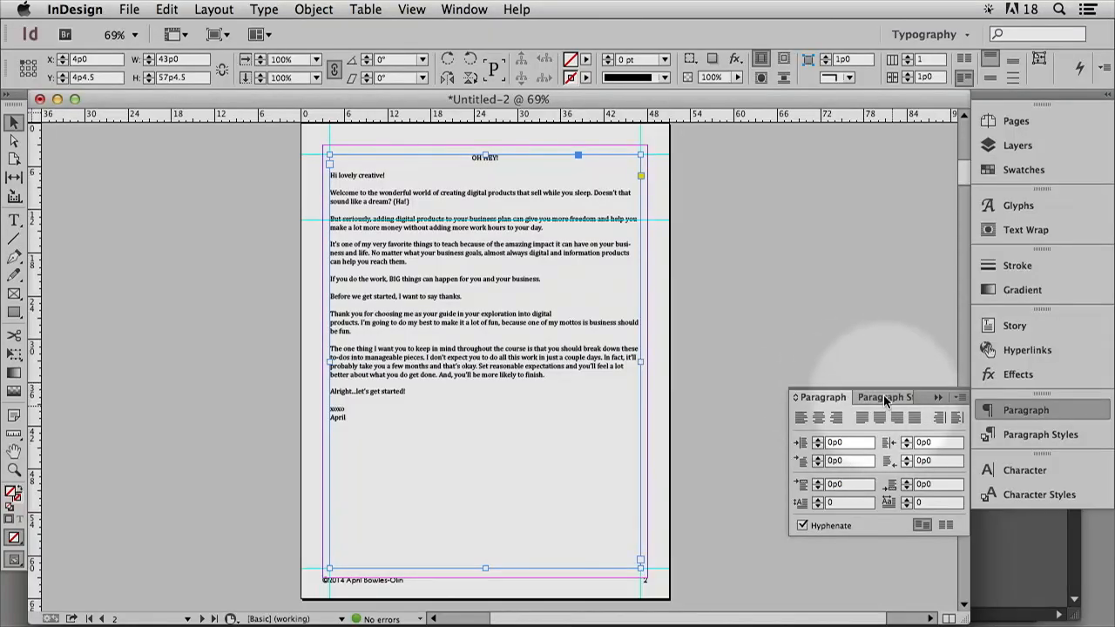
click(886, 398)
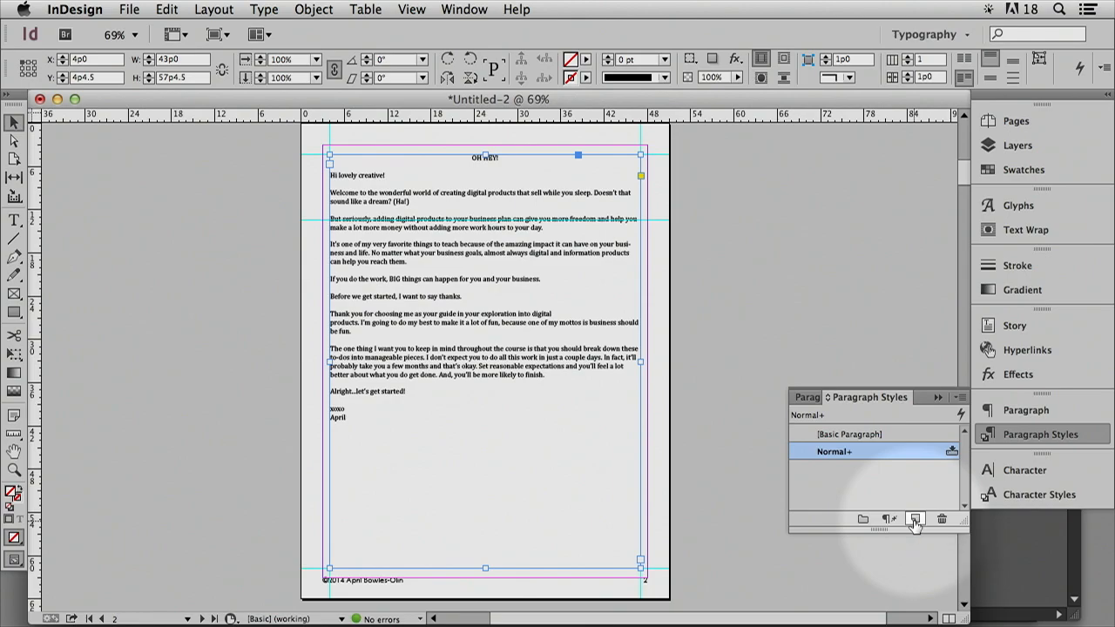
click(462, 10)
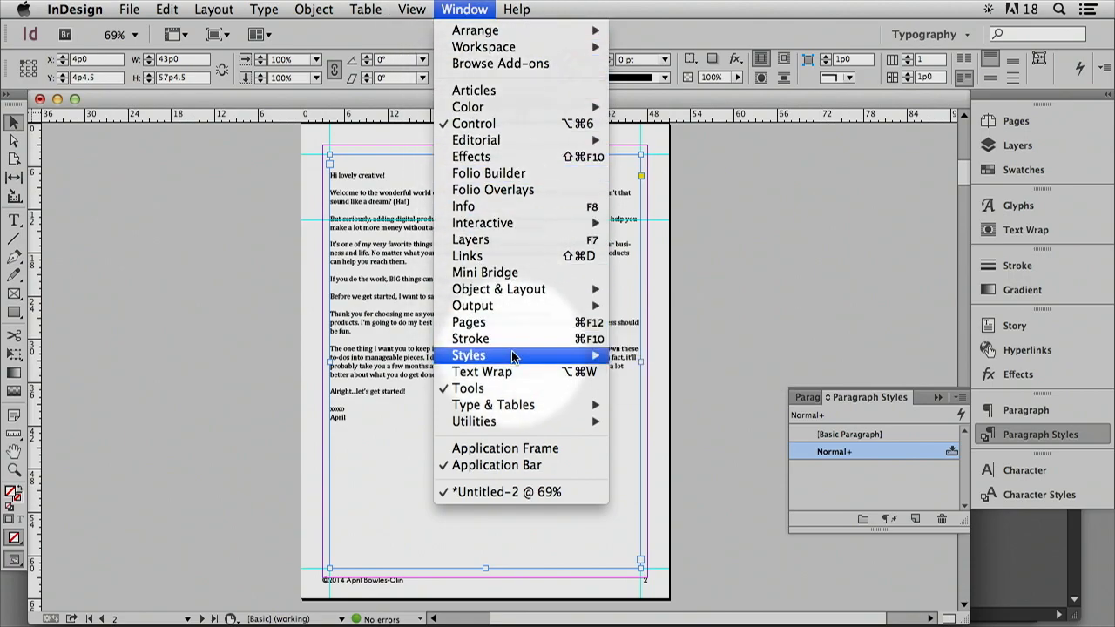
click(823, 283)
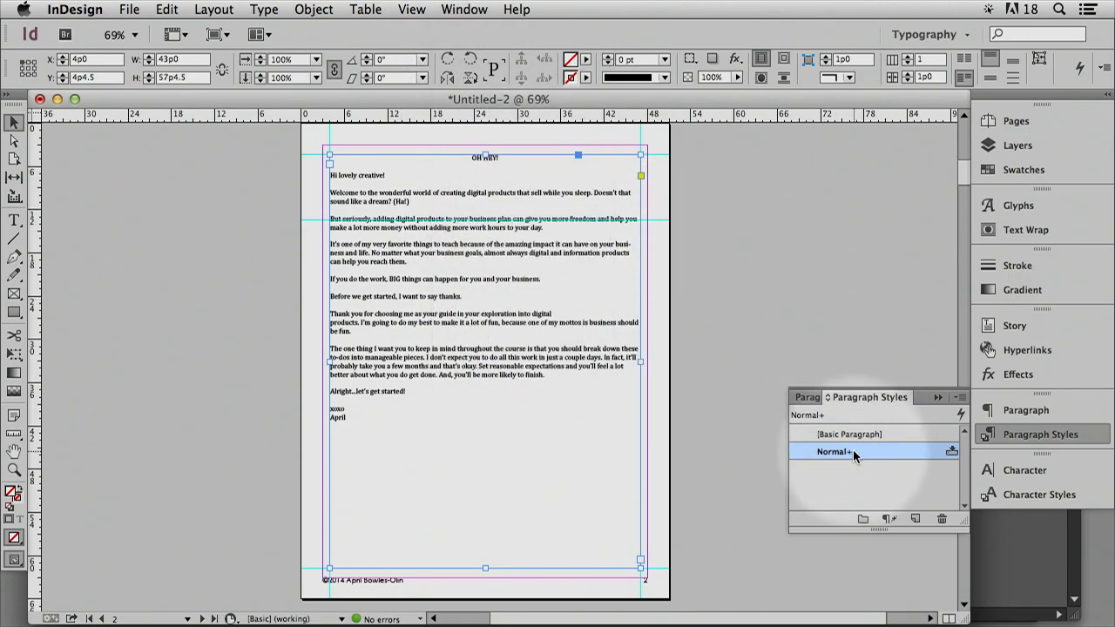
click(916, 519)
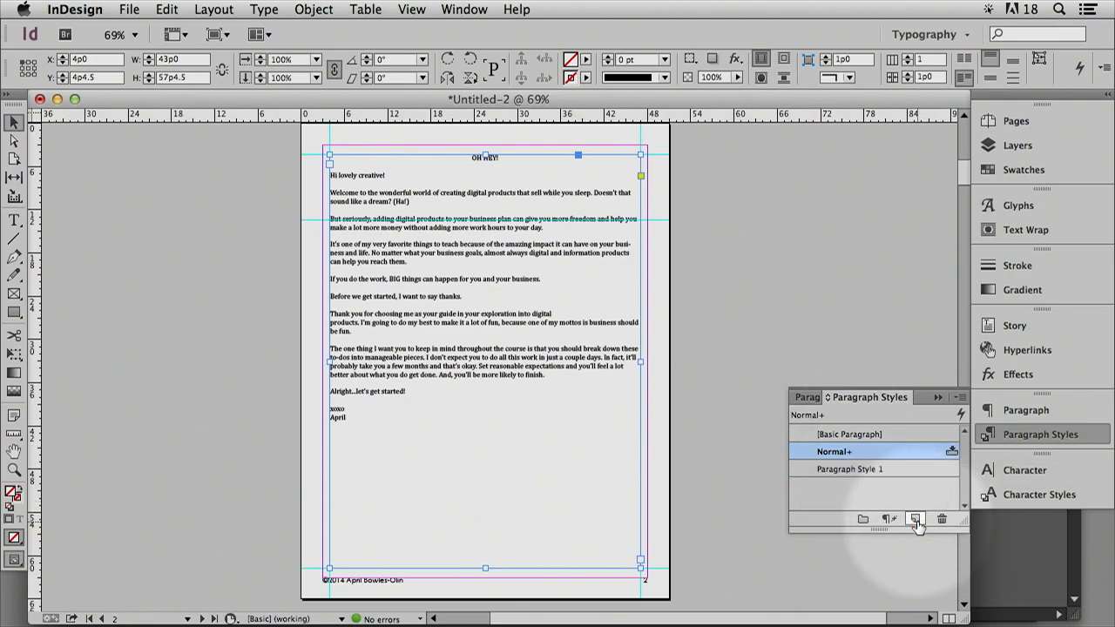
click(850, 470)
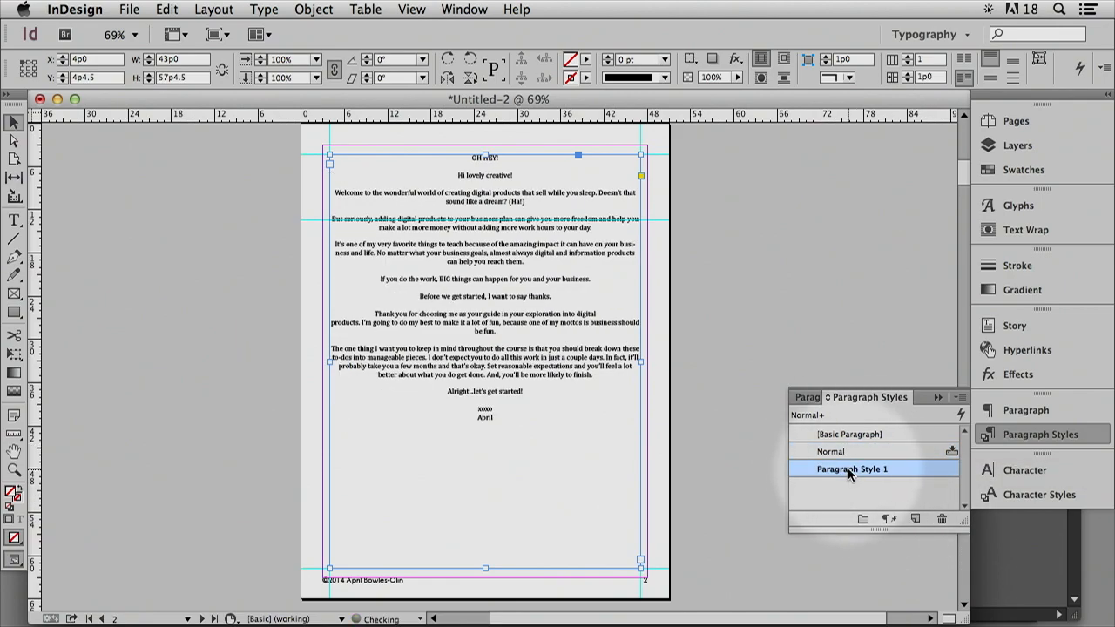
In the new paragraph style's options, set the basic character format to Century Gothic at 12 pt
click(852, 470)
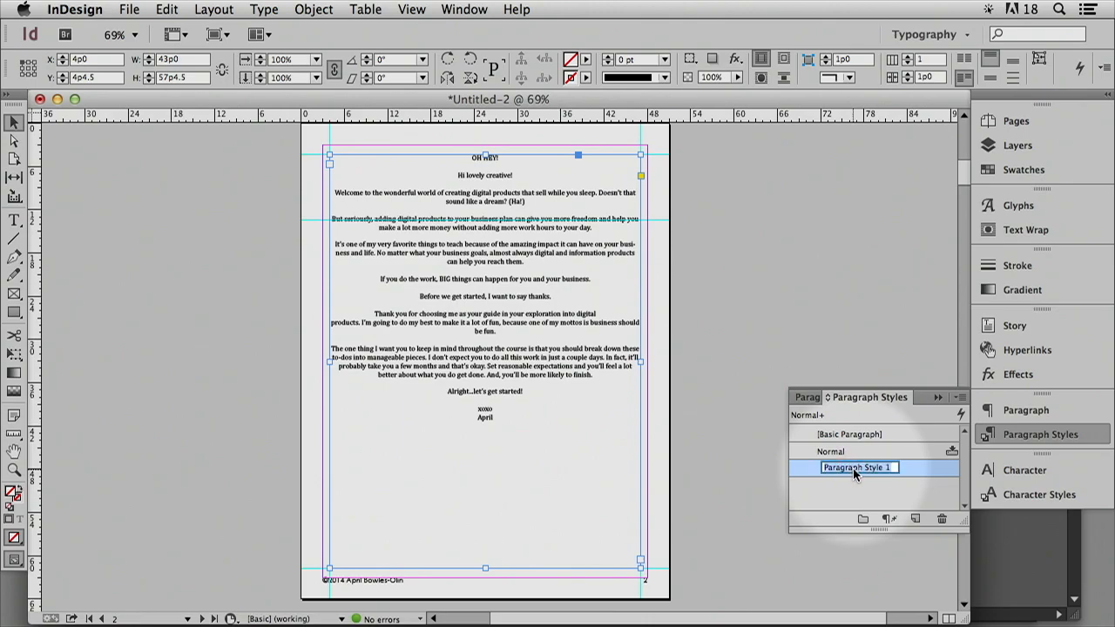
double_click(918, 469)
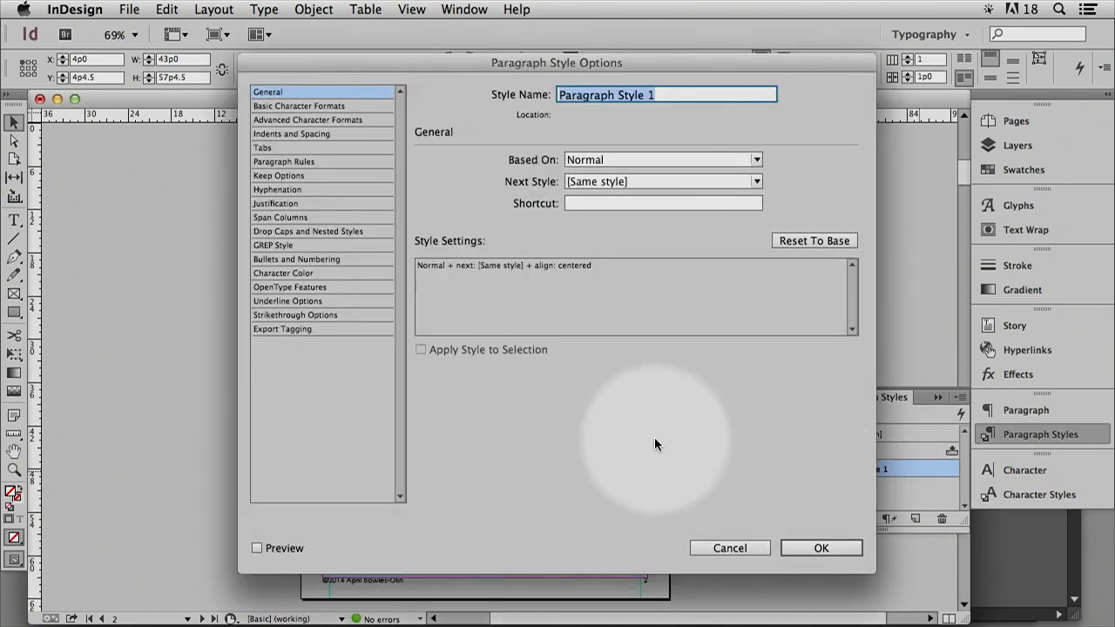
click(329, 108)
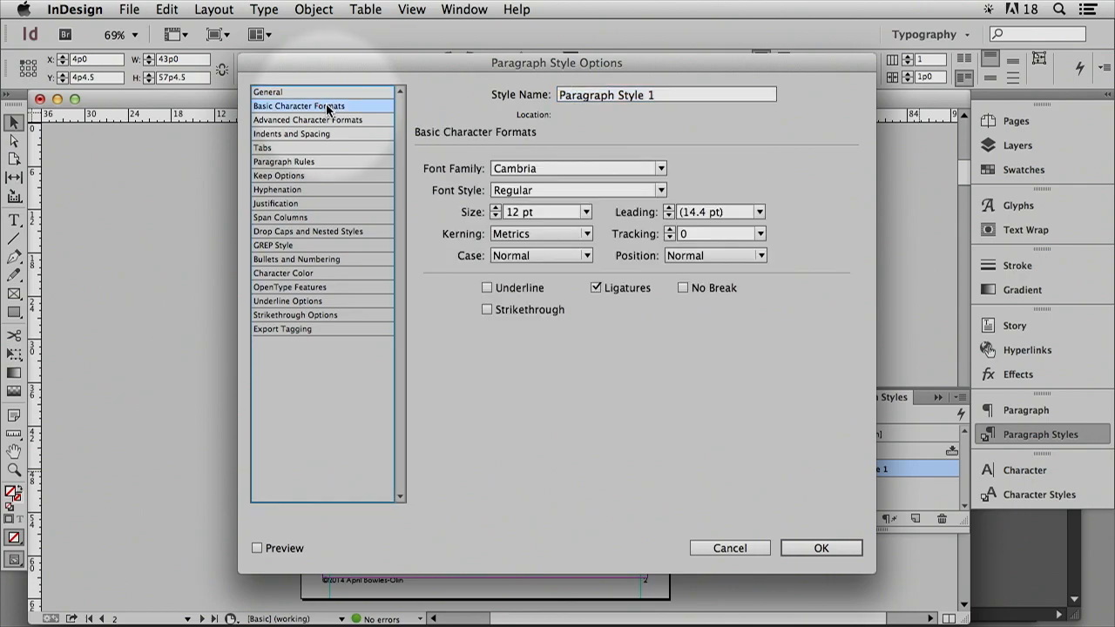
click(666, 168)
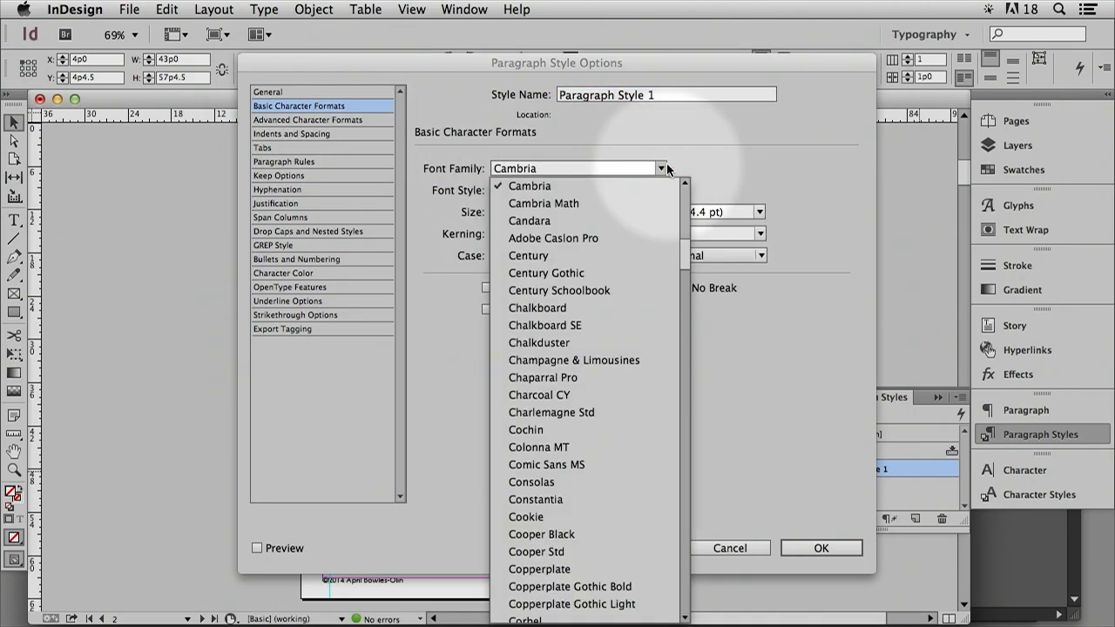
scroll(637, 286, down, 12)
scroll(637, 287, up, 3)
scroll(637, 286, down, 12)
scroll(637, 287, up, 20)
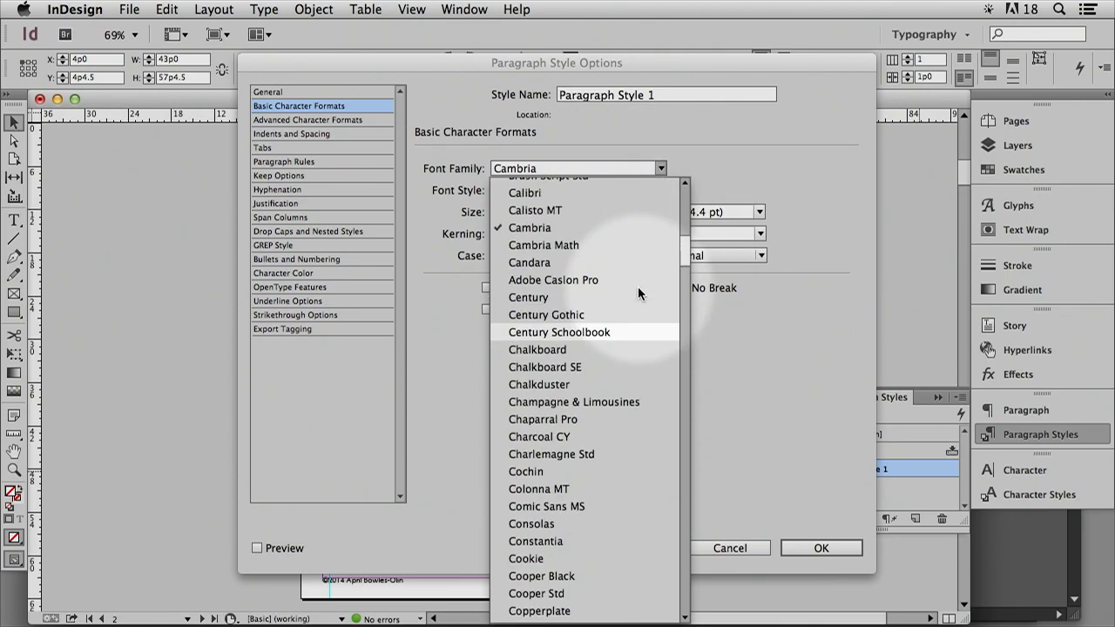
click(576, 315)
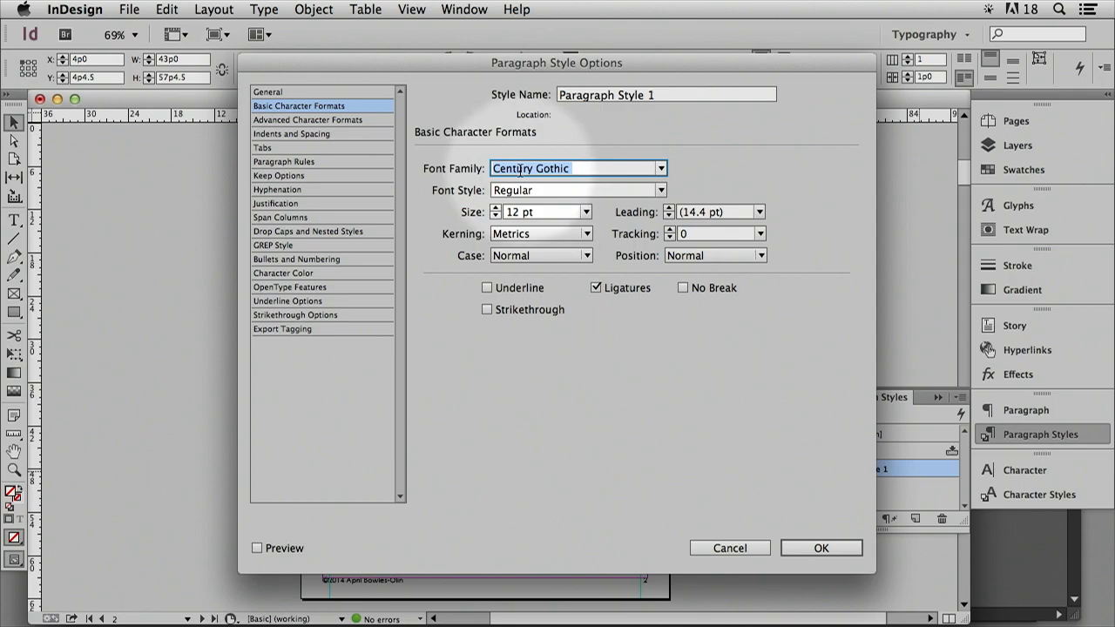
click(587, 212)
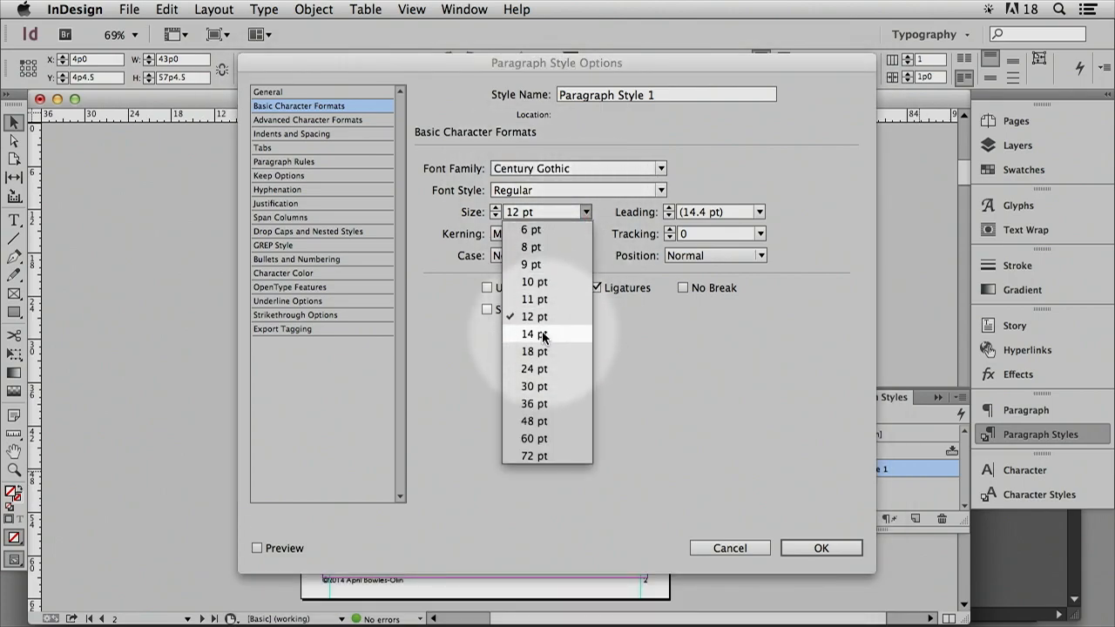
click(540, 315)
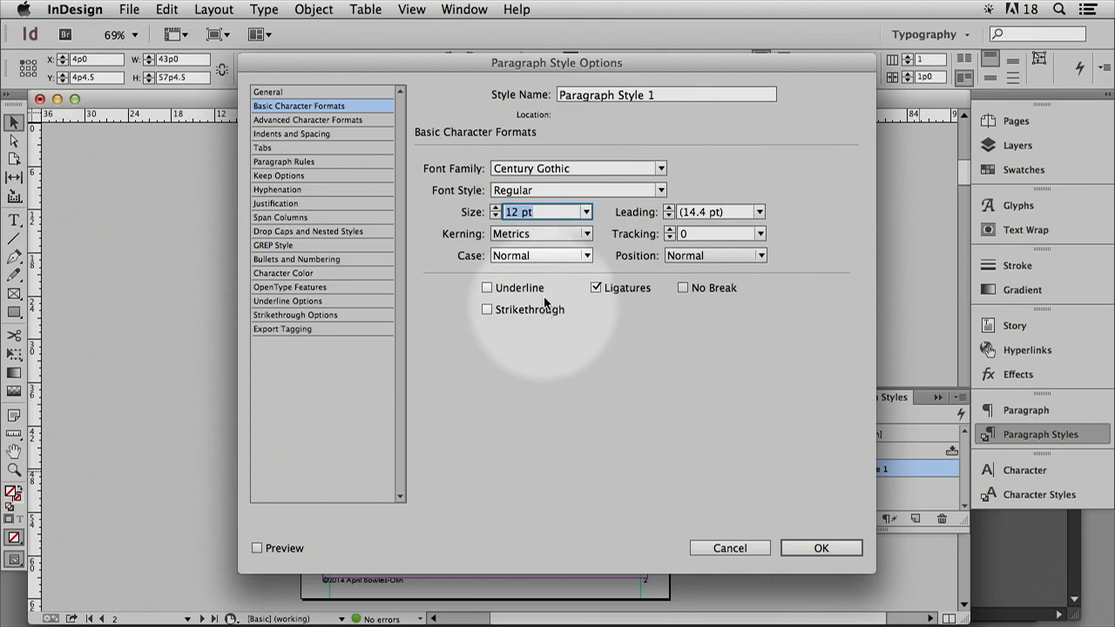
Set the new paragraph style's alignment to Left in its indents and spacing settings
click(289, 121)
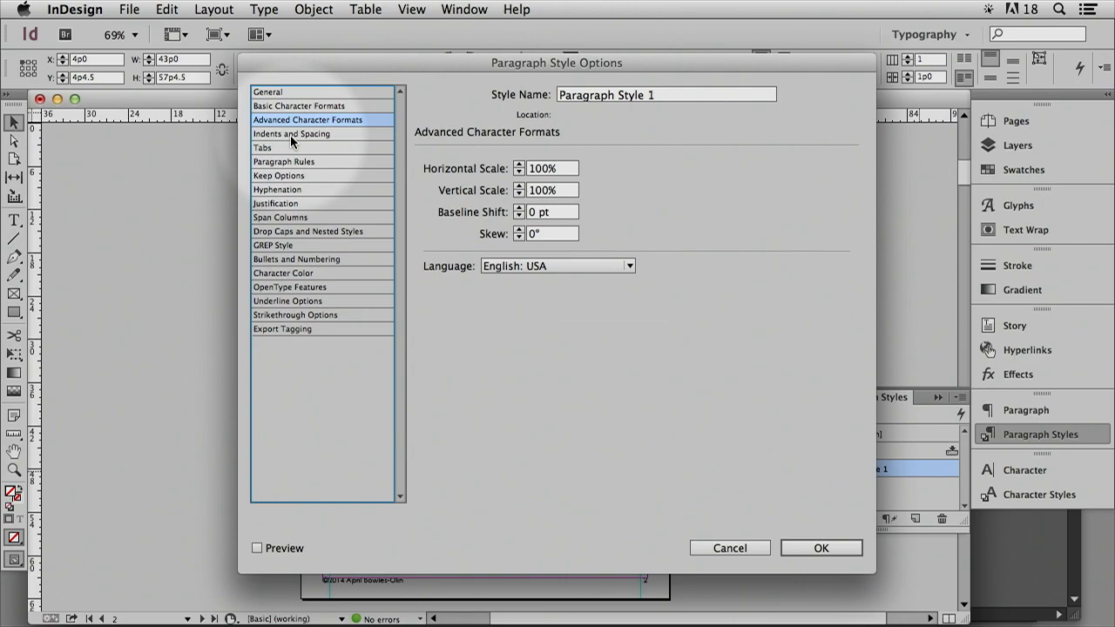
click(291, 135)
click(585, 168)
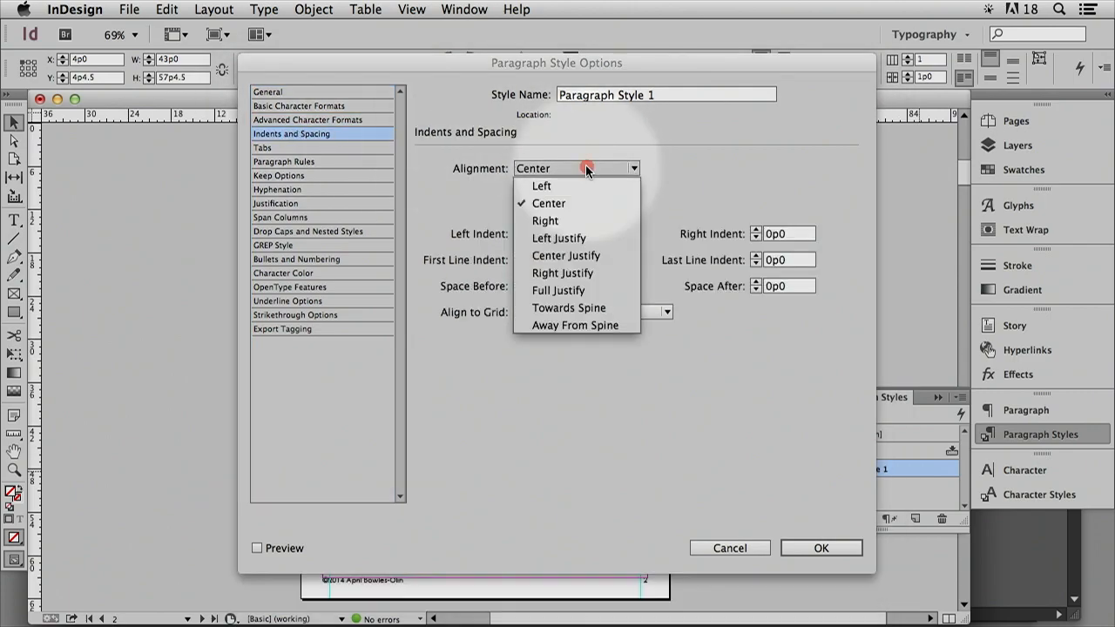
click(566, 185)
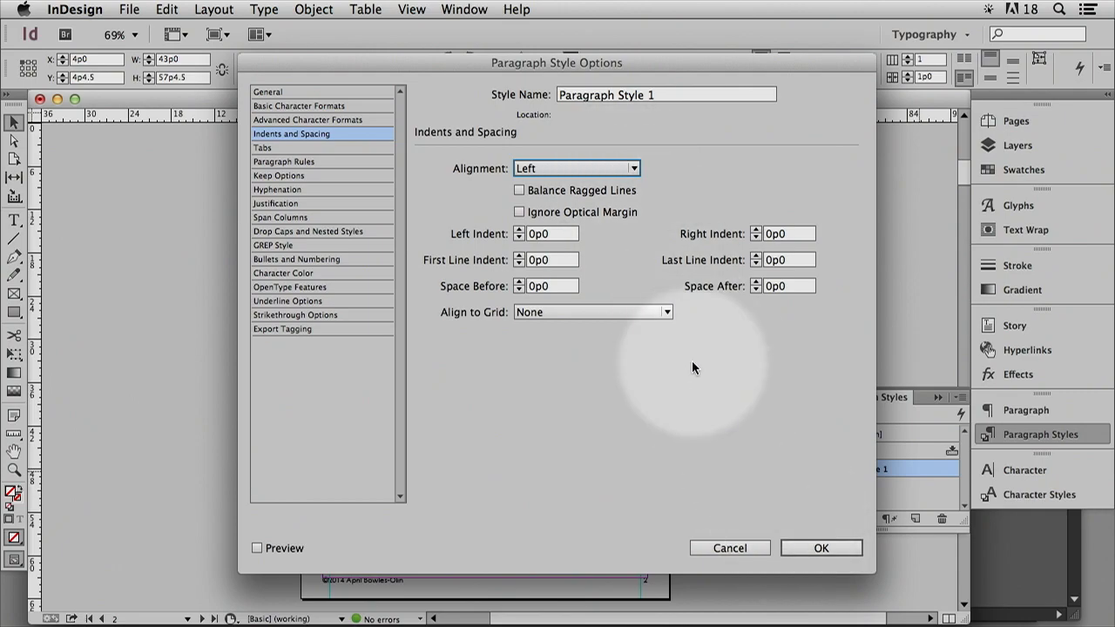
Name the paragraph style TEST Ebook Body, save its options and deselect the page 2 text frame
click(313, 90)
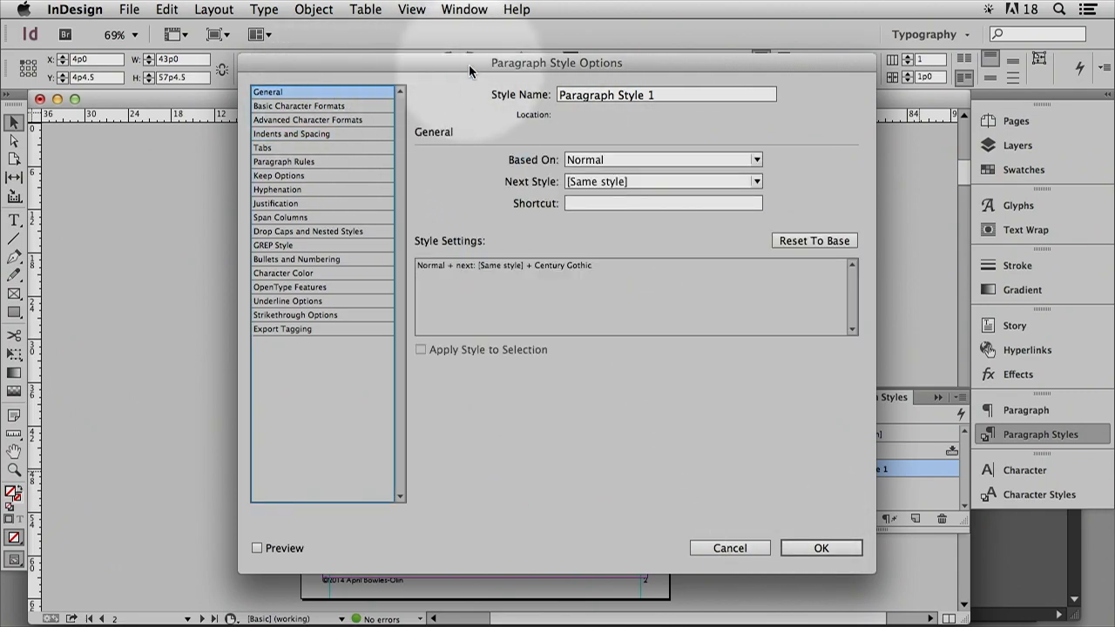
click(680, 94)
drag(731, 95, 534, 103)
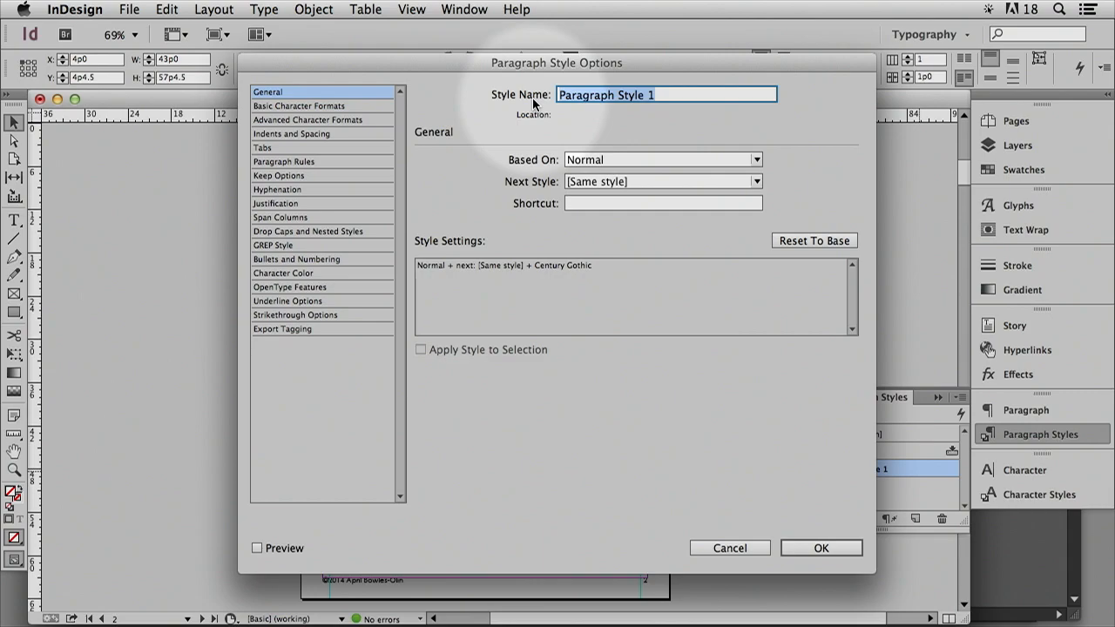
text(TE)
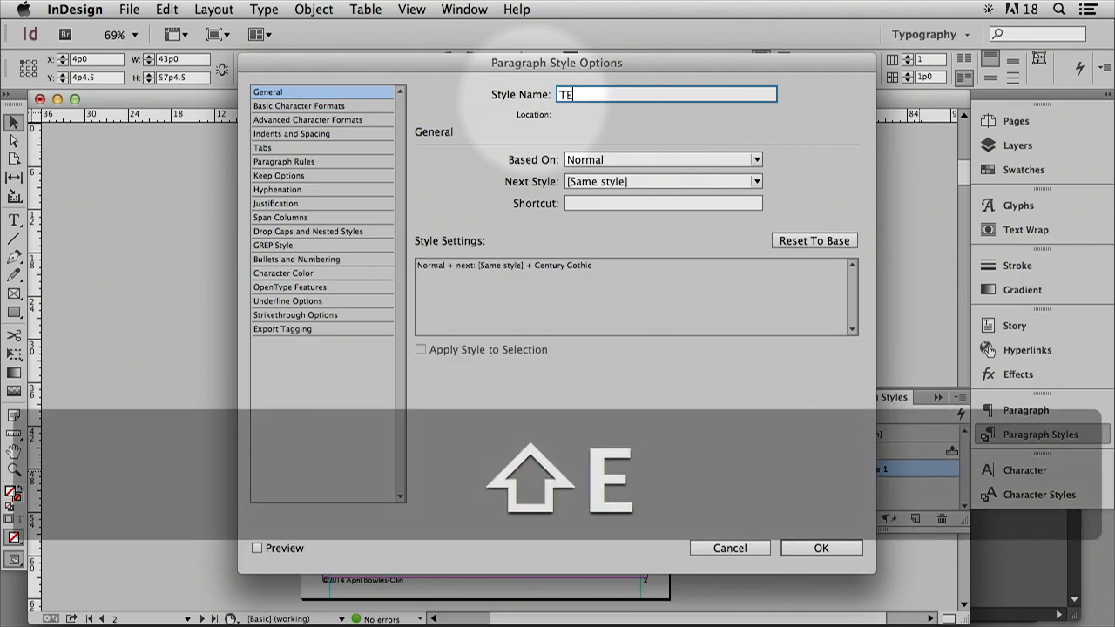
text(ST Ebook Body)
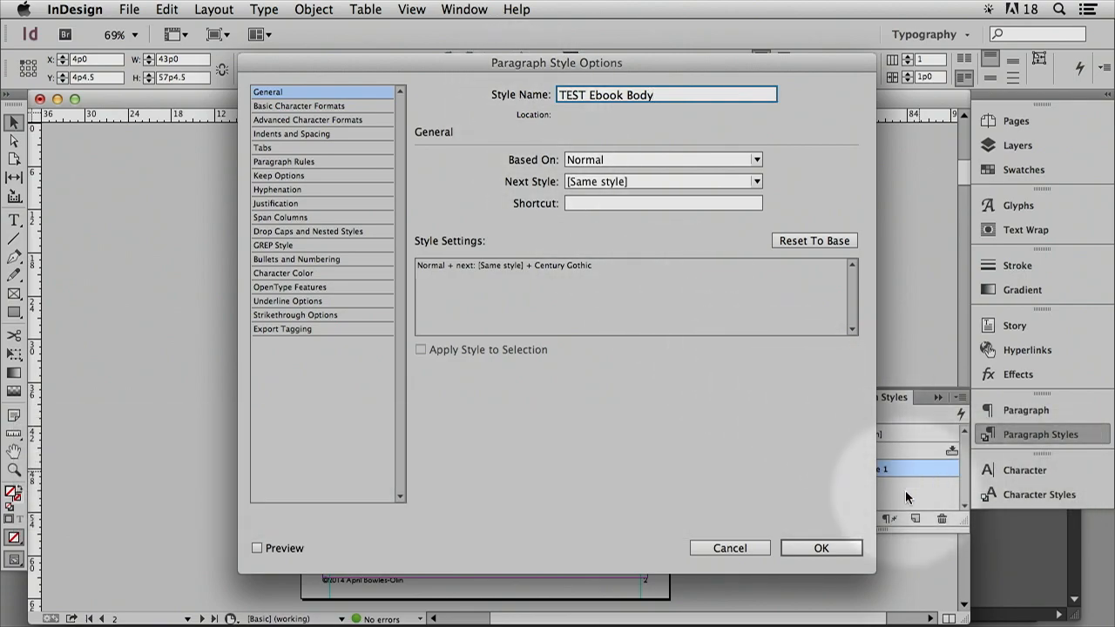
click(822, 548)
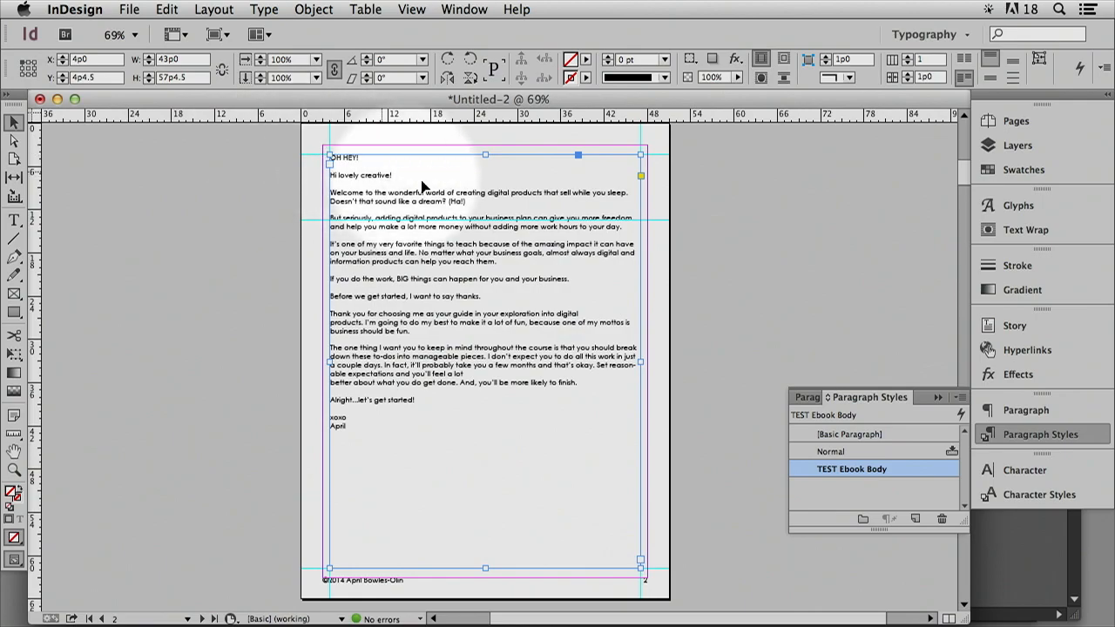
click(104, 211)
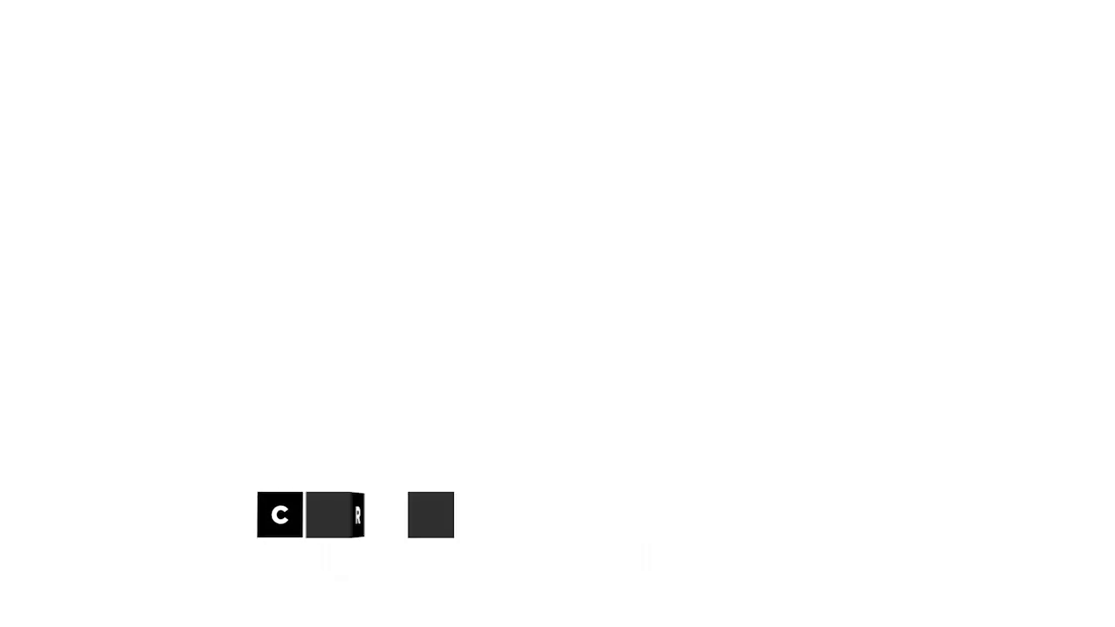